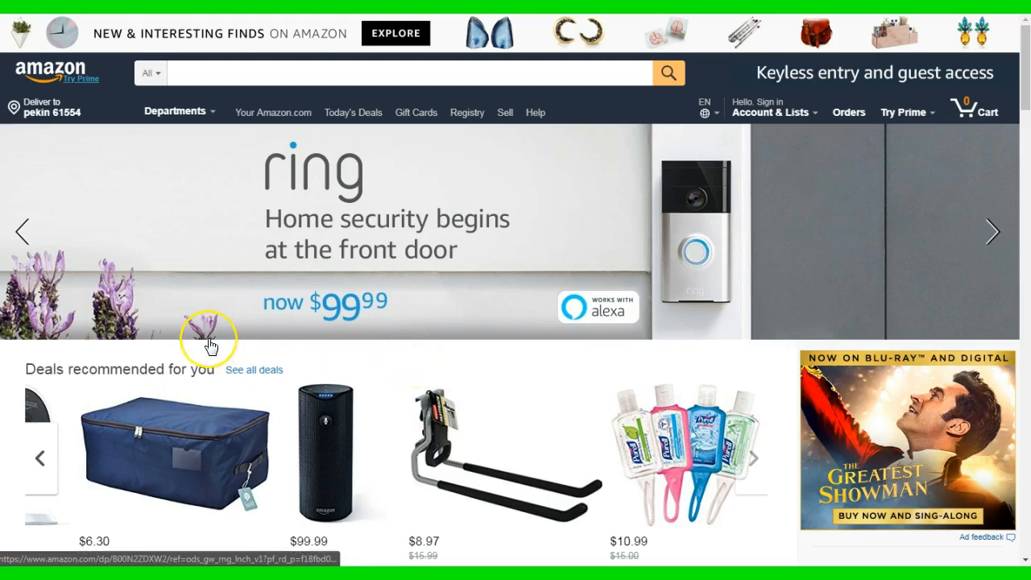
- Open the full list of Toys & Games best sellers from the Amazon home page
scroll(208, 342, down, 1)
scroll(209, 346, down, 1)
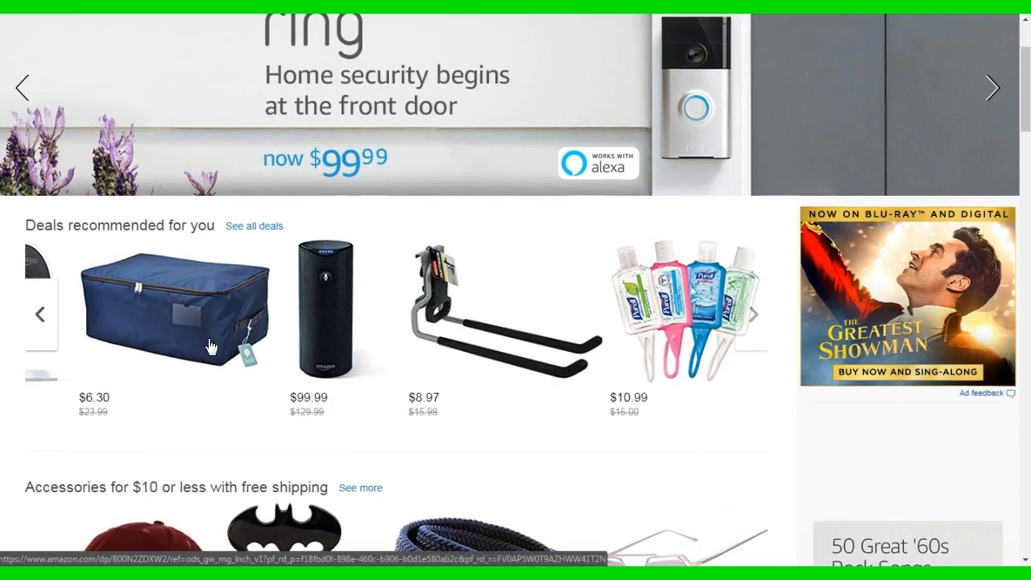
scroll(113, 326, down, 3)
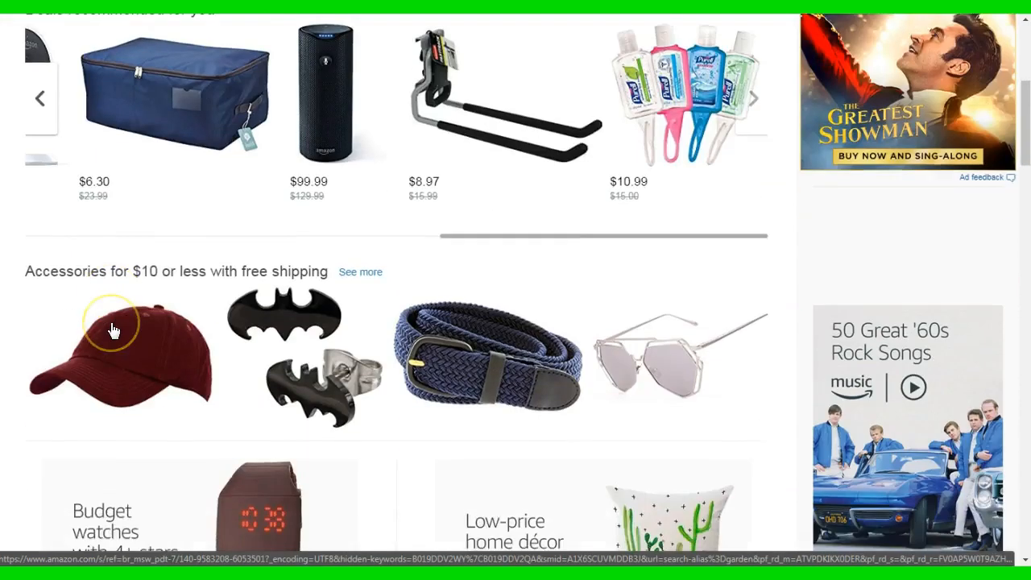
scroll(114, 331, down, 6)
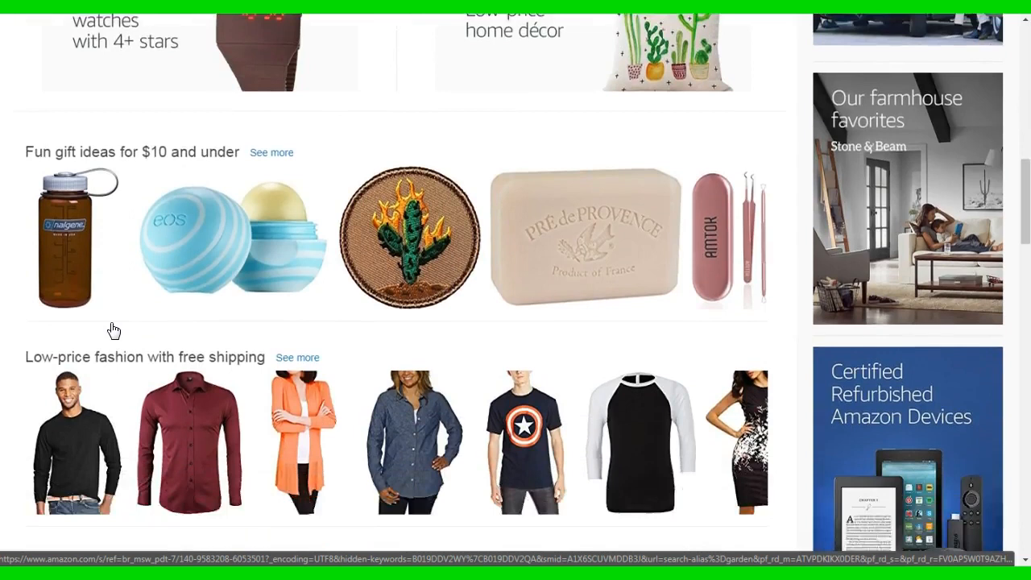
scroll(113, 330, down, 8)
scroll(114, 330, down, 2)
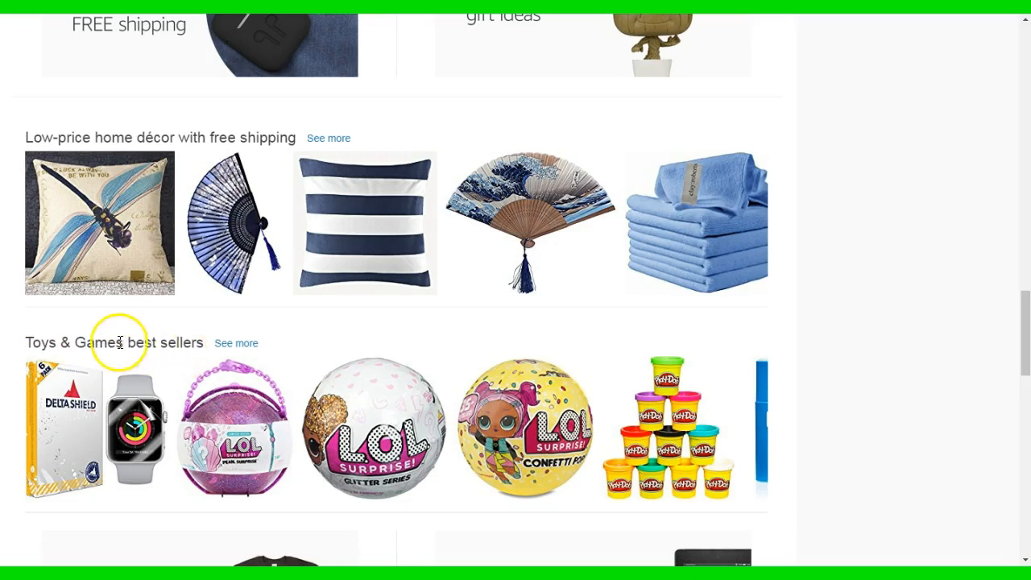
drag(120, 344, 209, 346)
click(186, 355)
click(242, 343)
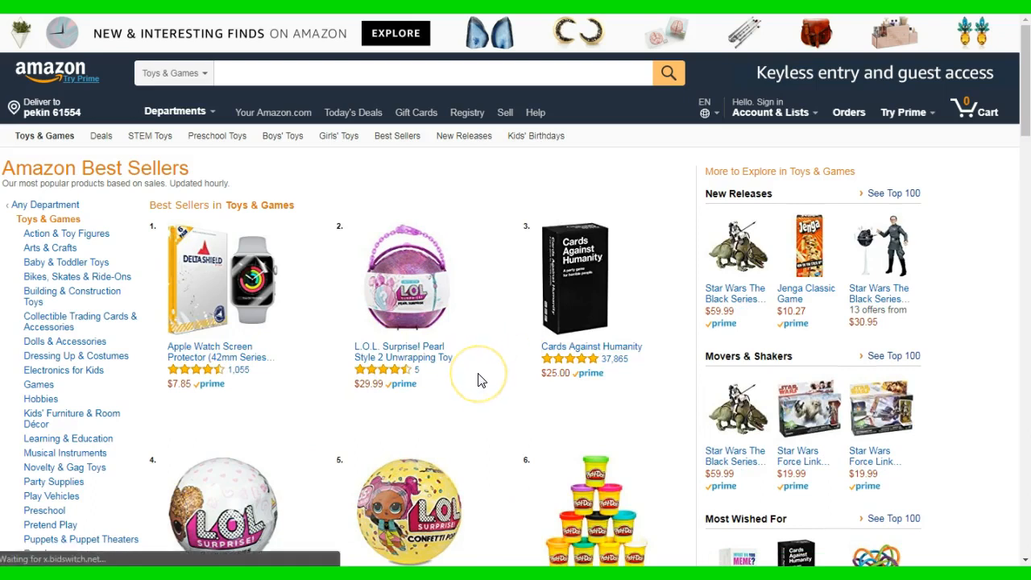
- Examine the Toys & Games best sellers ranked 1 to 20, including their ratings, review counts and prices
scroll(475, 380, down, 1)
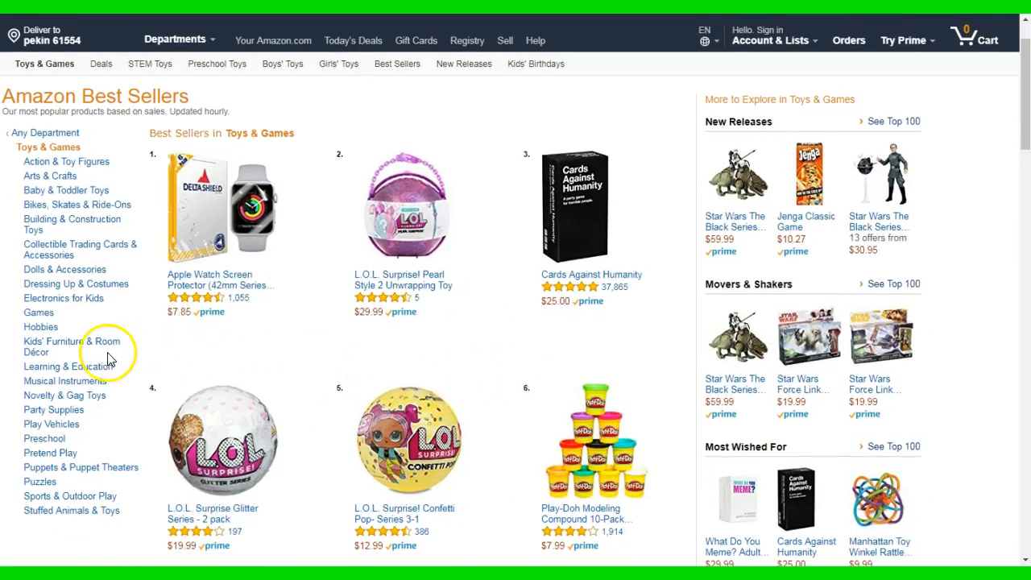
scroll(110, 356, down, 1)
scroll(110, 357, down, 2)
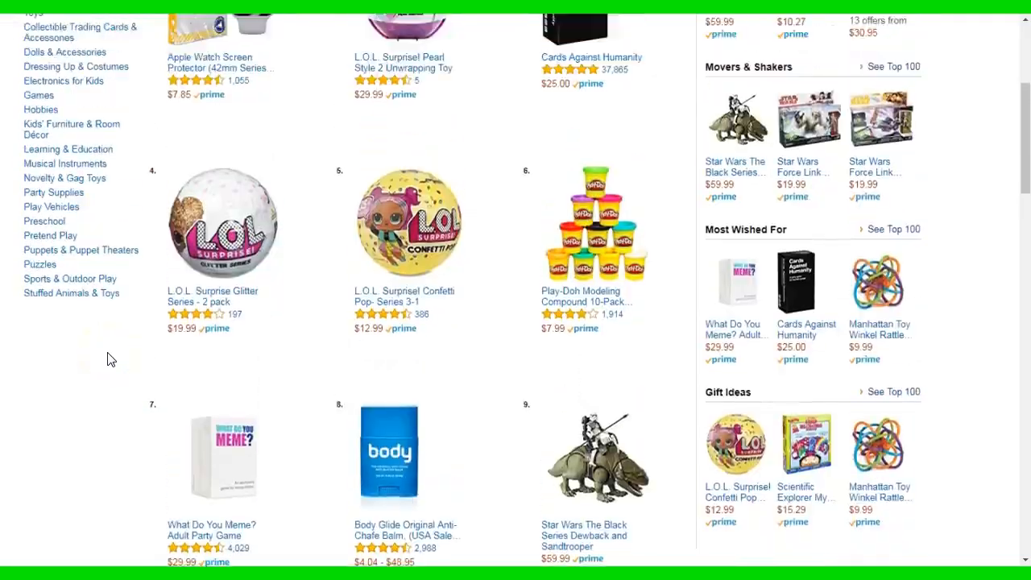
scroll(107, 355, up, 3)
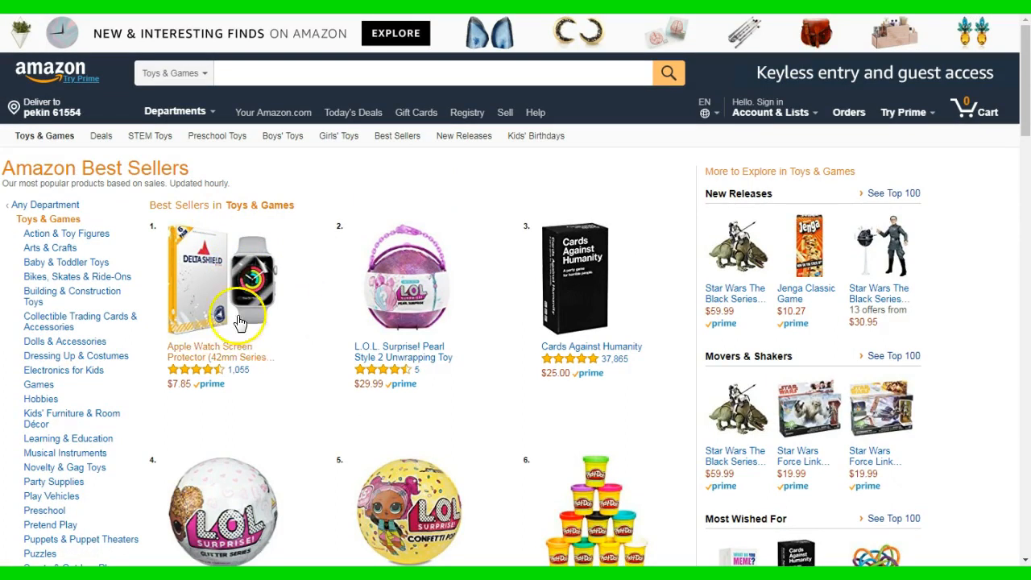
scroll(106, 288, down, 1)
scroll(105, 288, up, 1)
scroll(105, 288, down, 5)
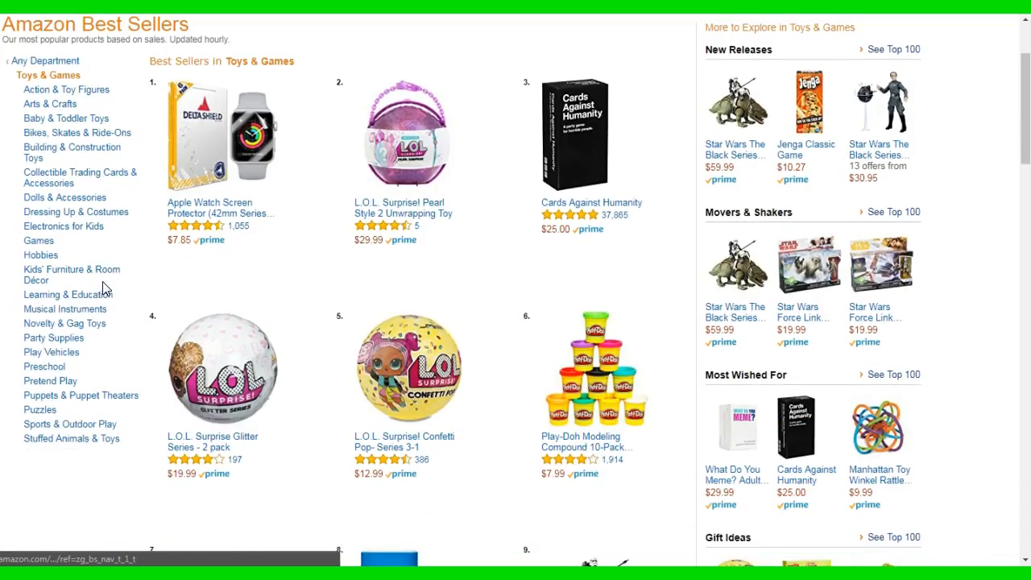
scroll(105, 288, down, 14)
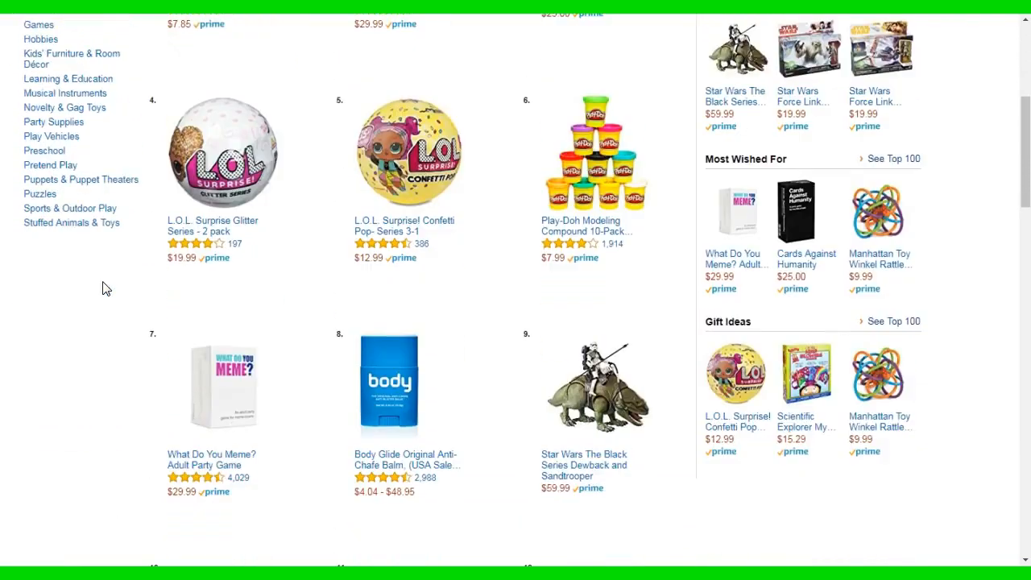
scroll(106, 288, down, 7)
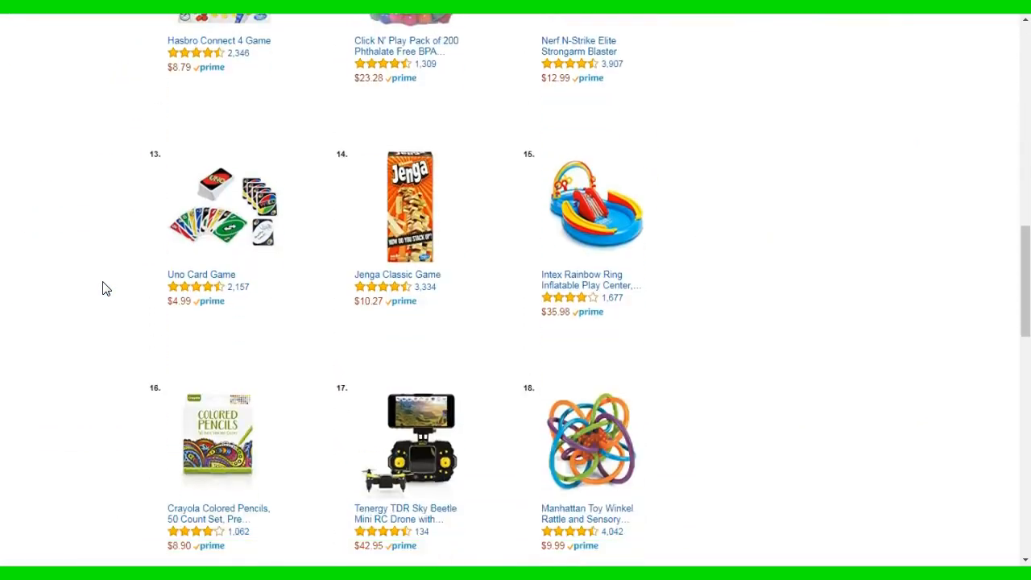
scroll(105, 288, down, 3)
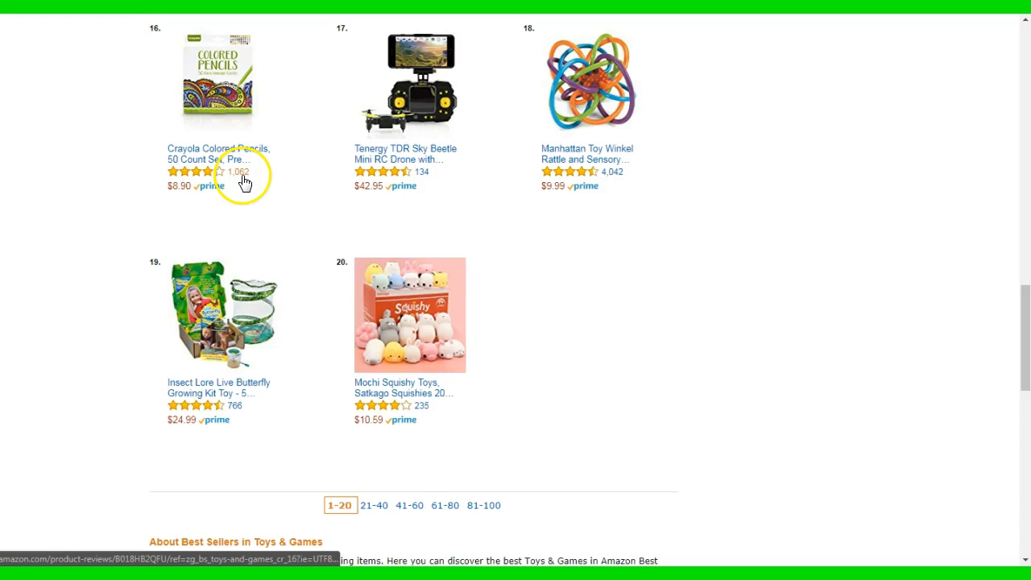
click(622, 185)
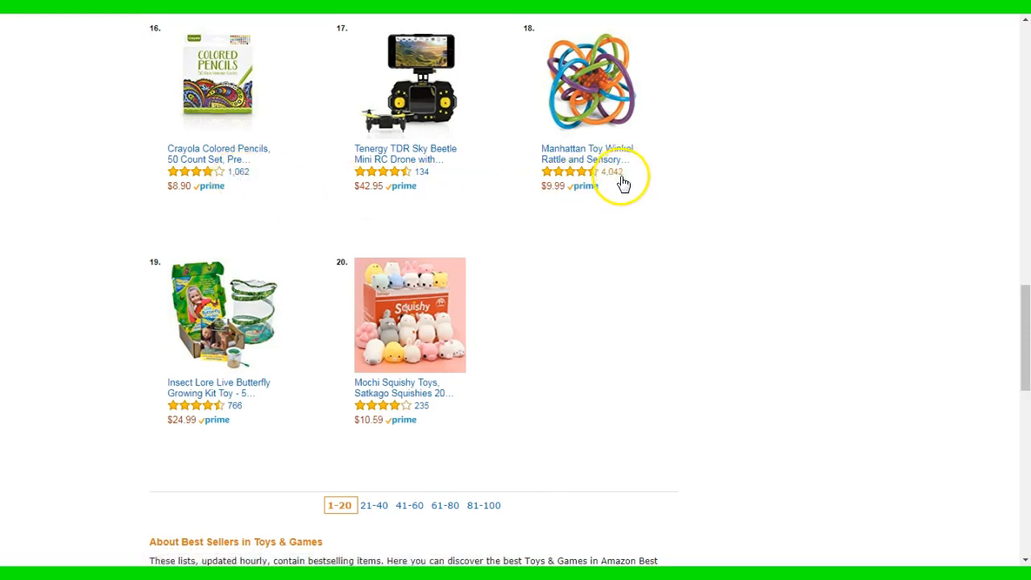
scroll(492, 225, down, 1)
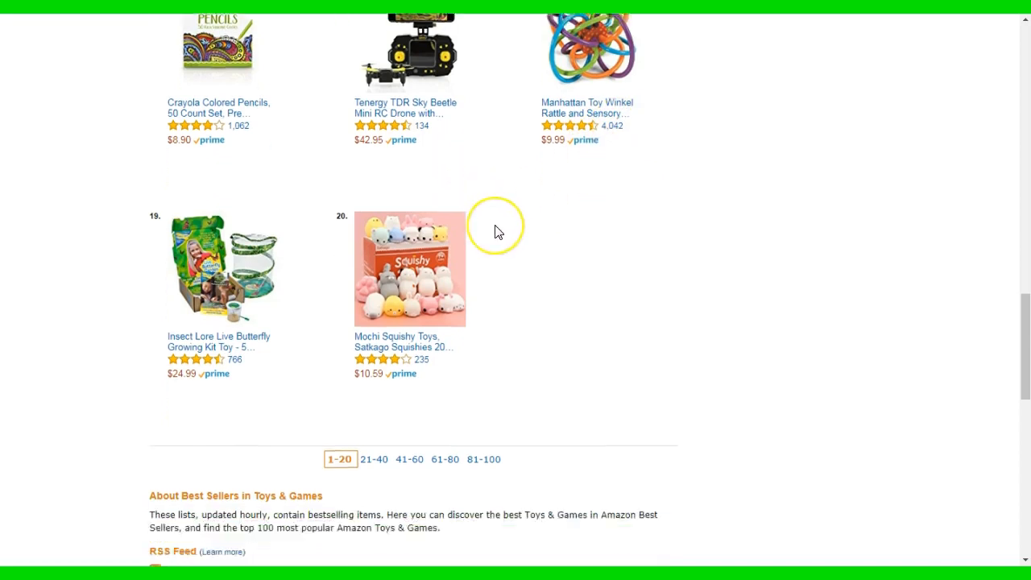
scroll(497, 232, down, 2)
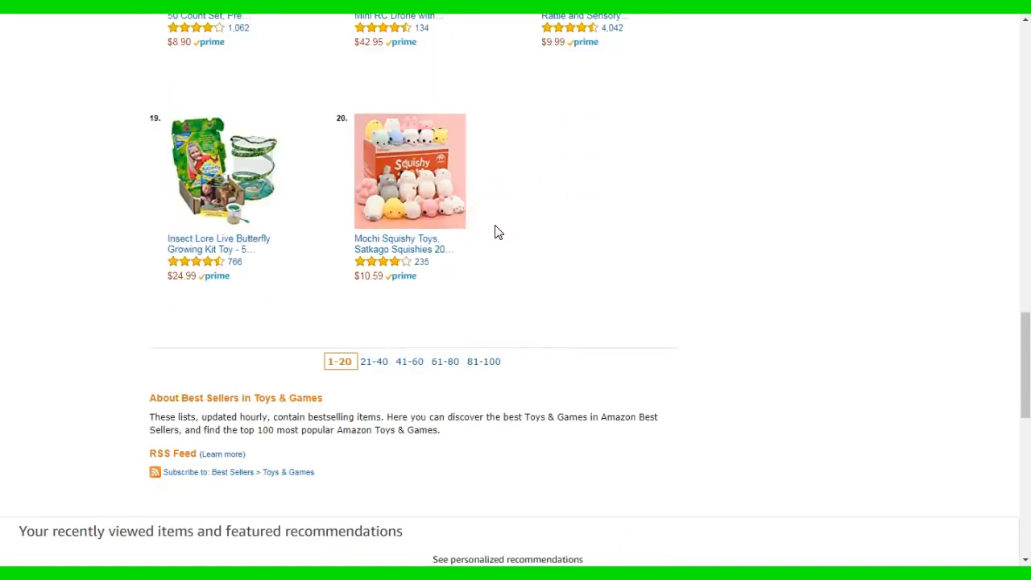
scroll(495, 231, down, 2)
scroll(496, 231, up, 6)
click(532, 256)
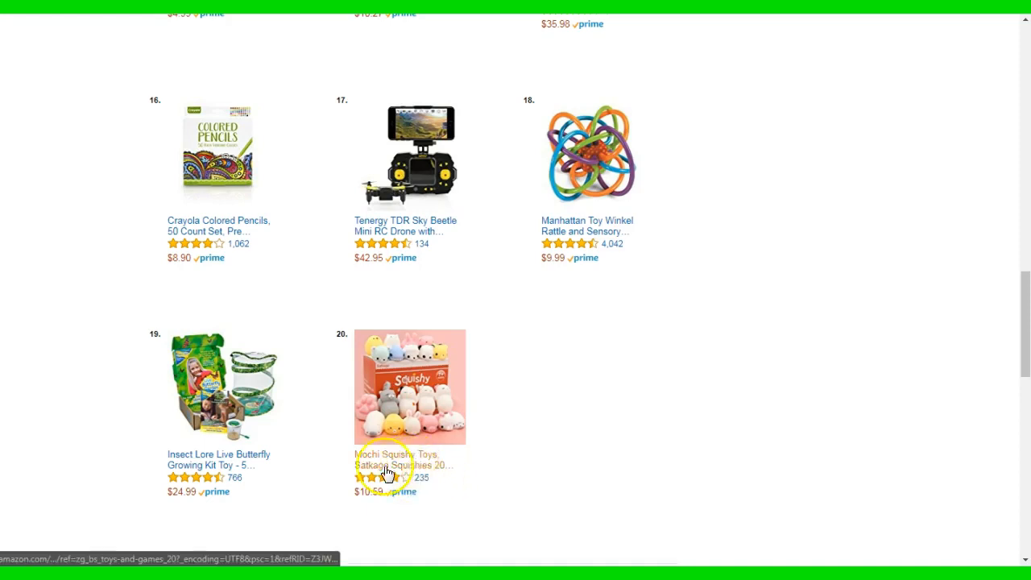
scroll(271, 419, up, 1)
scroll(272, 419, up, 15)
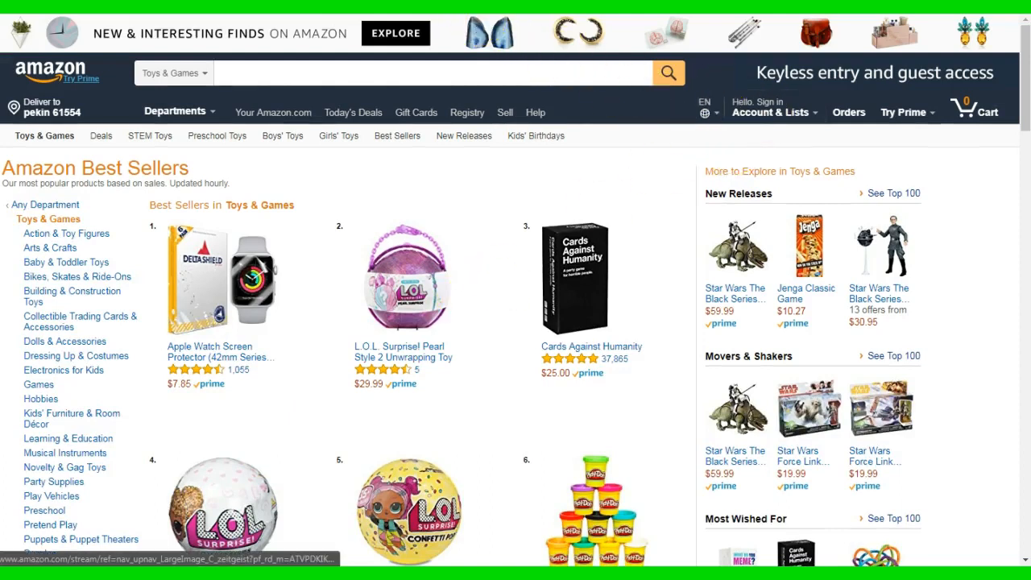
- Exit full screen, grab the products from the first two best-seller pages with the easync extension, and copy their product IDs
key(F11)
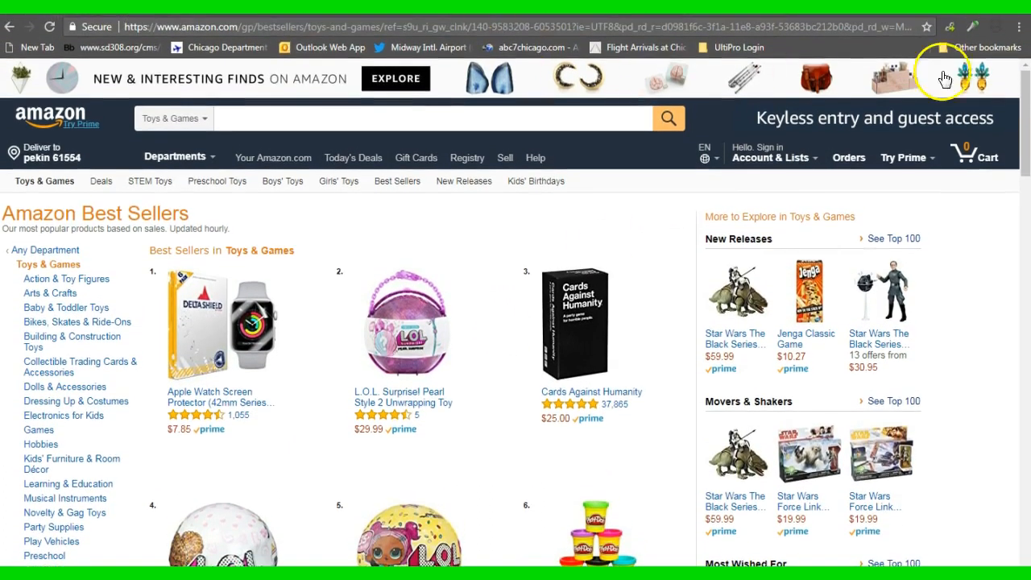
click(996, 29)
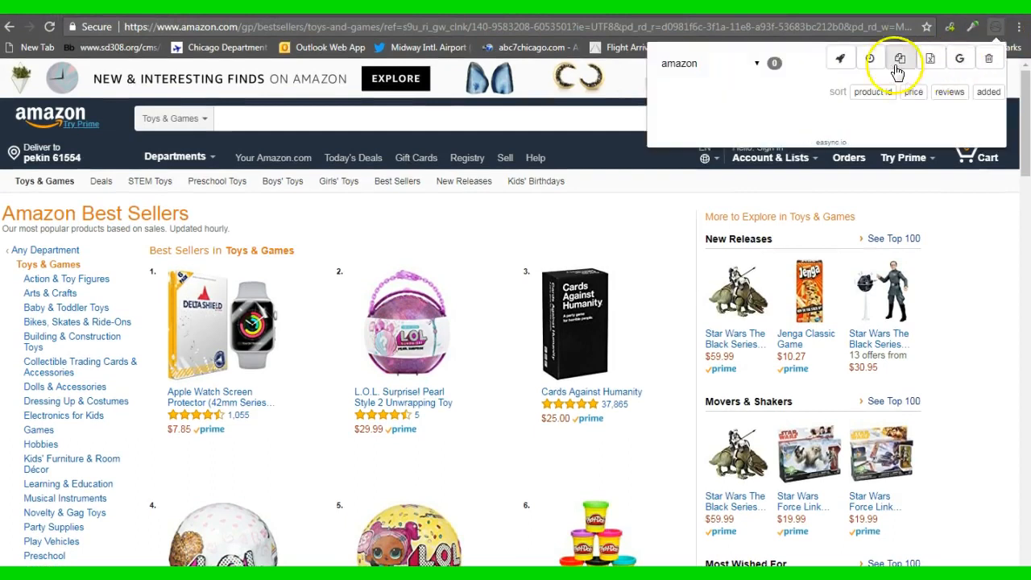
click(841, 67)
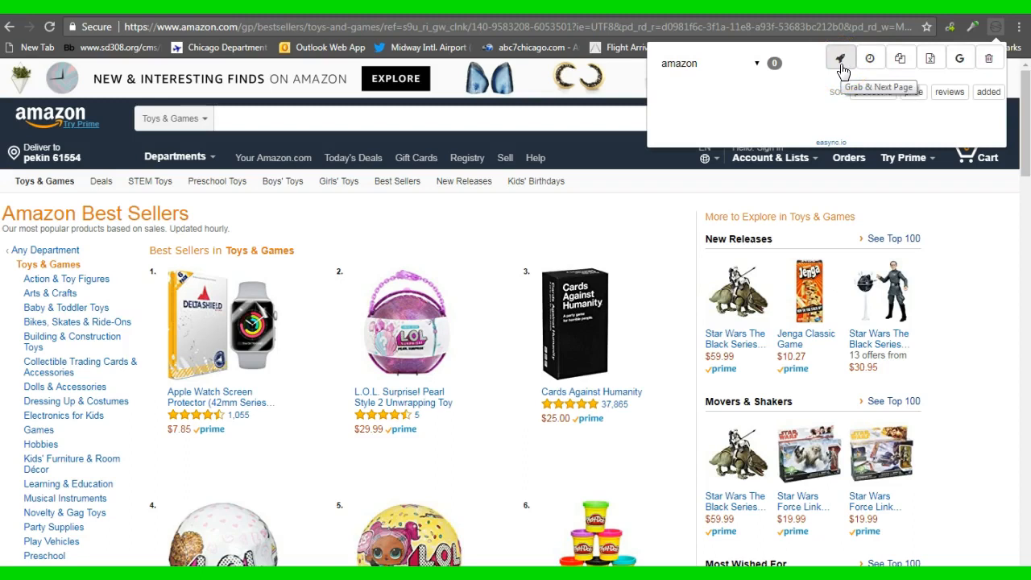
click(841, 64)
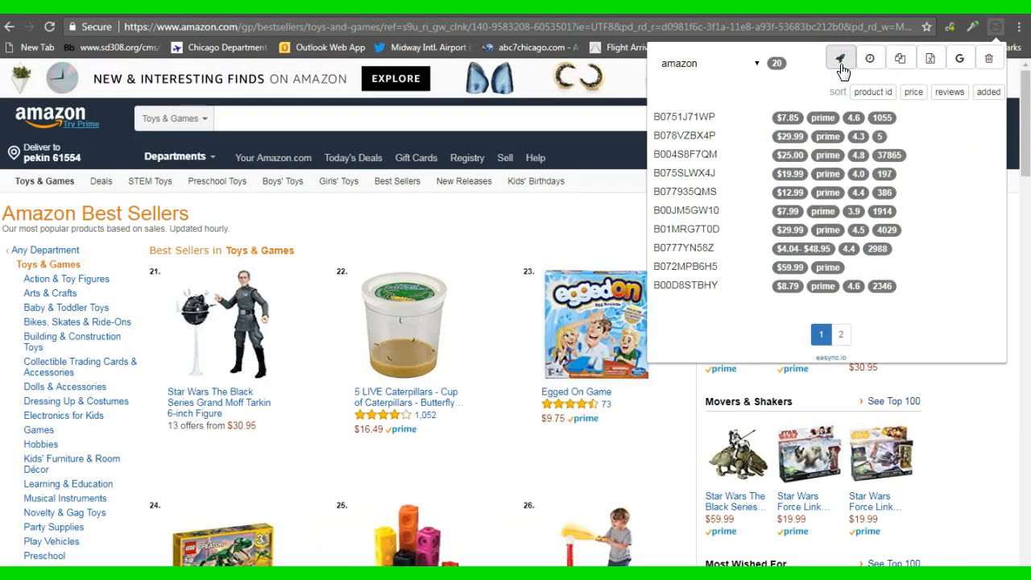
click(842, 70)
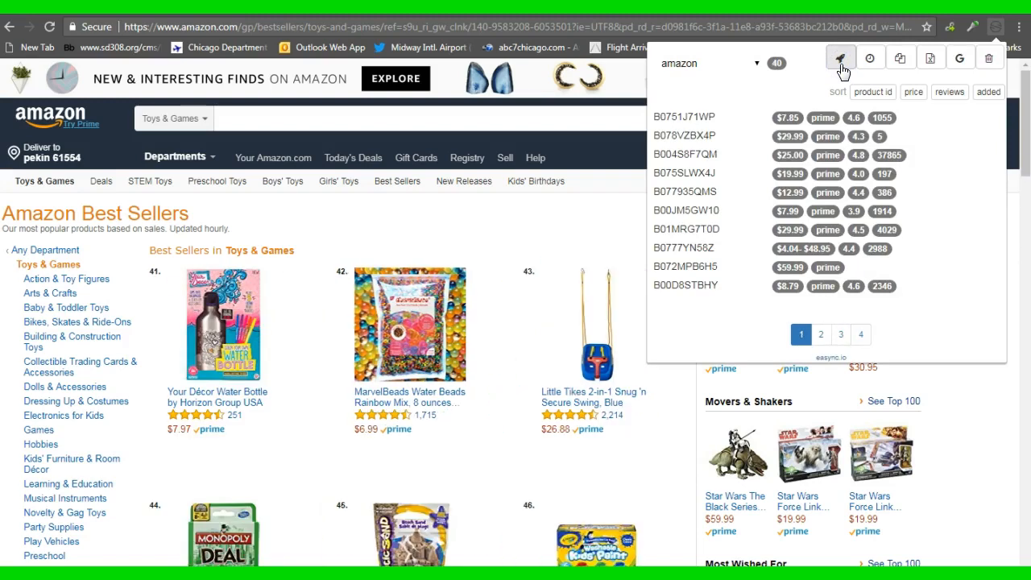
click(900, 62)
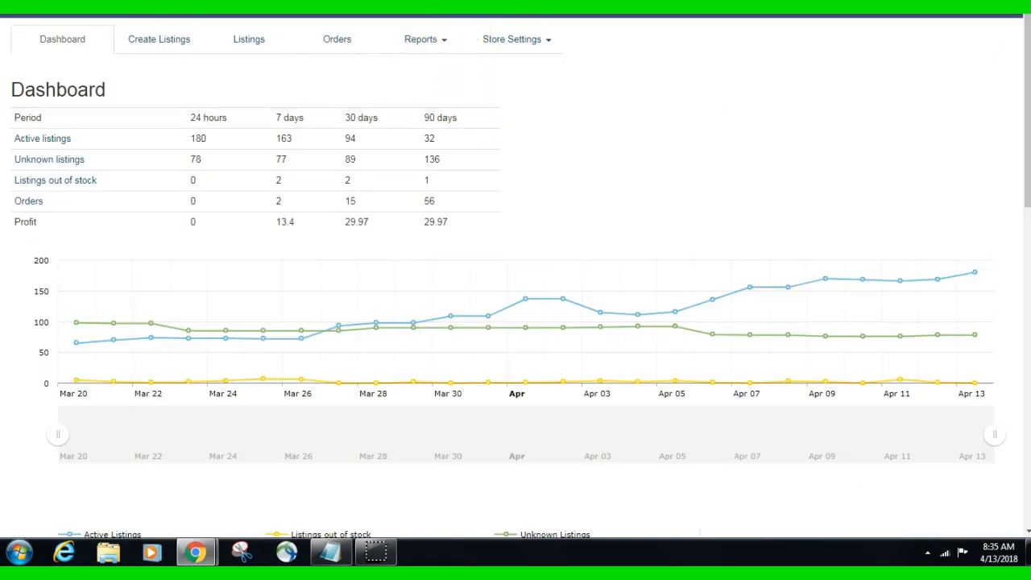
- Start creating listings in easync with source market amazon.com, enabling Competition Compare and Auto Select Relevant Title
click(168, 46)
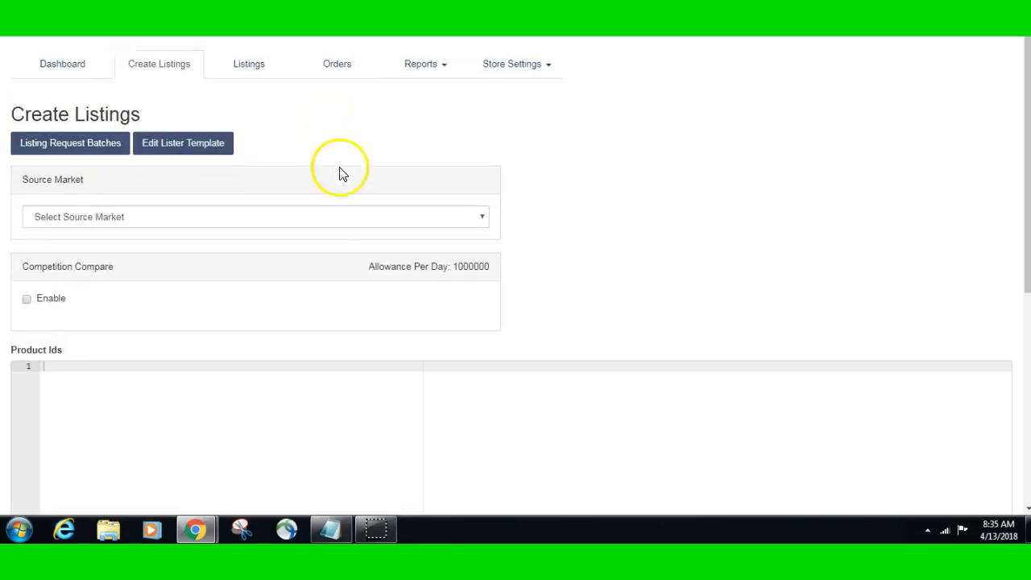
click(372, 225)
click(334, 246)
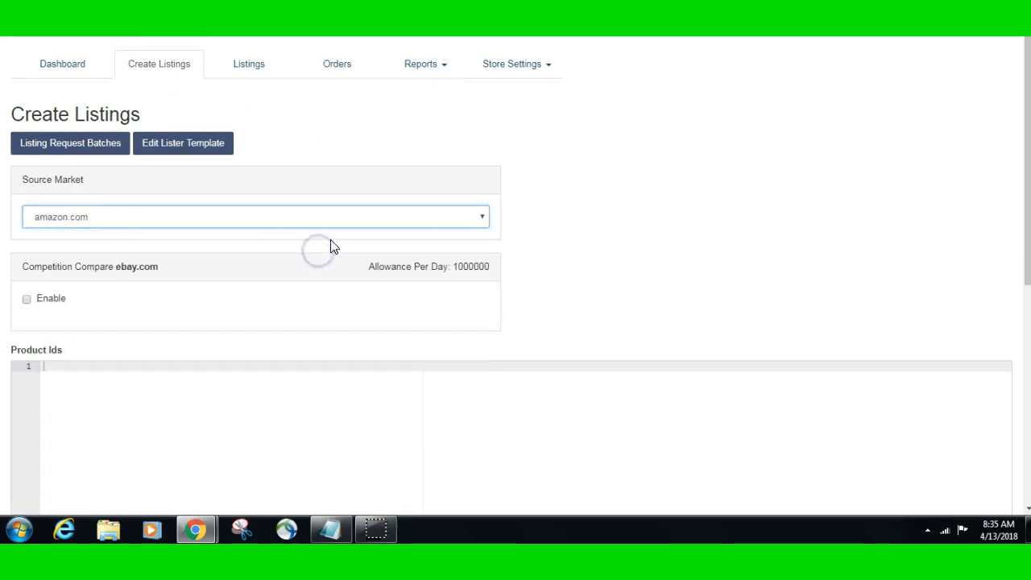
click(25, 301)
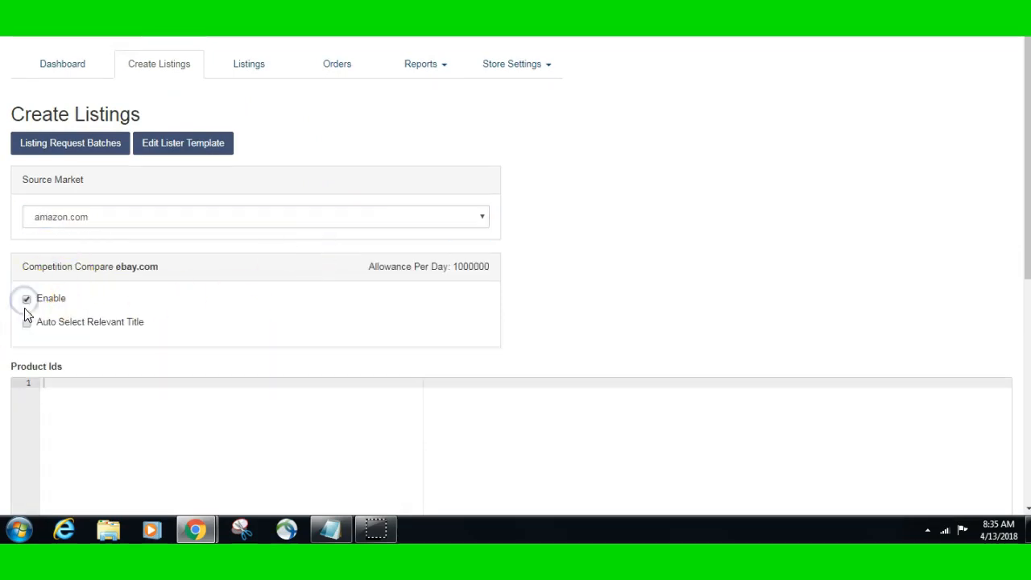
click(27, 323)
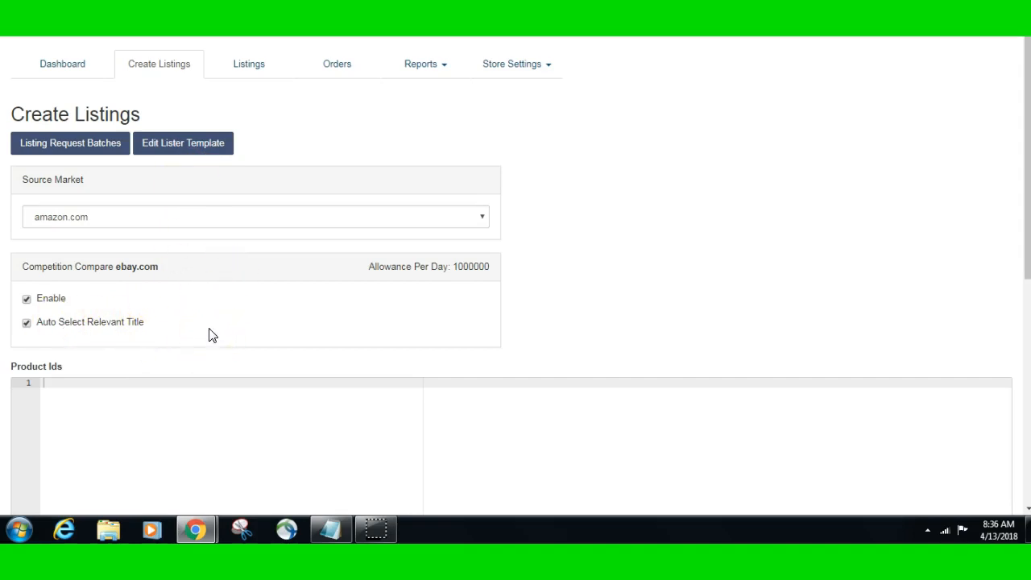
- Paste the copied Amazon product IDs into the Product Ids list
scroll(208, 334, down, 1)
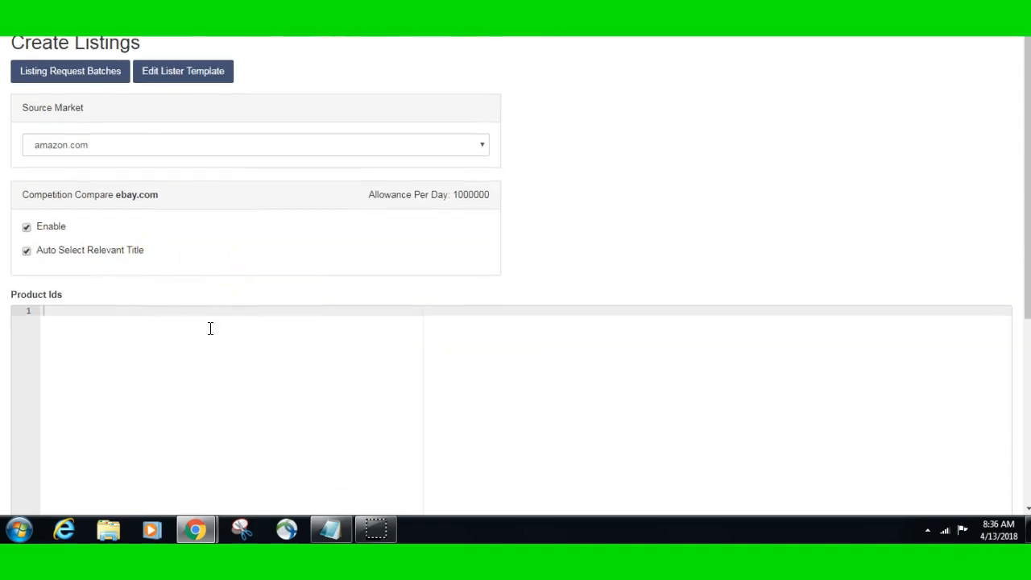
right_click(111, 314)
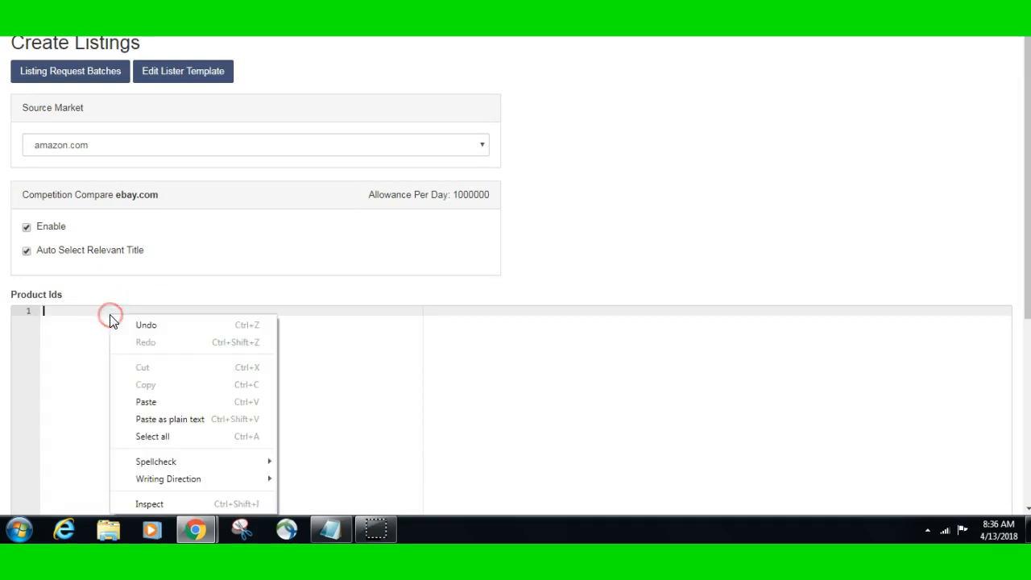
click(145, 401)
- Restrict the single listings to Prime Only and create them with Preview
scroll(207, 386, down, 5)
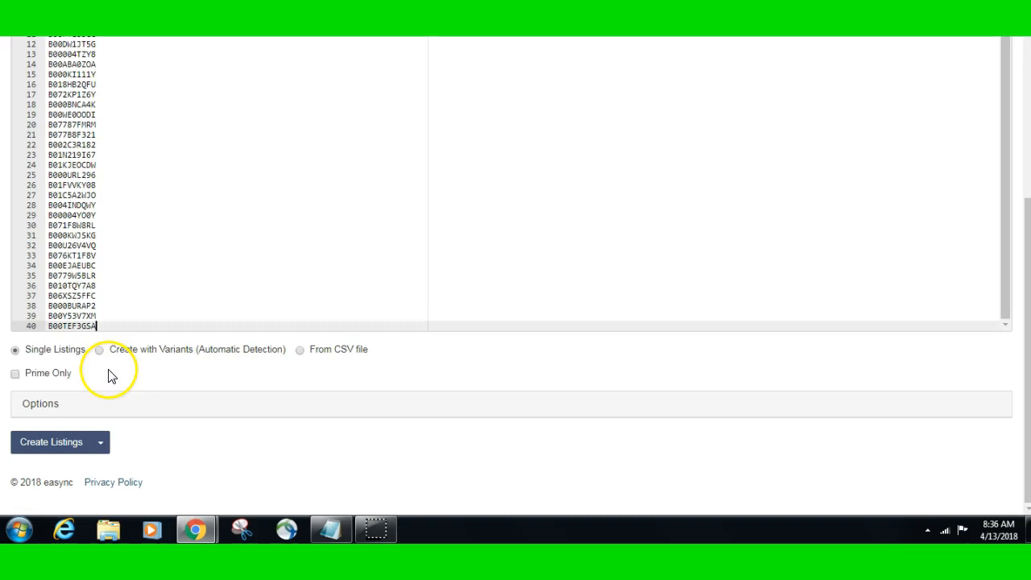
click(15, 375)
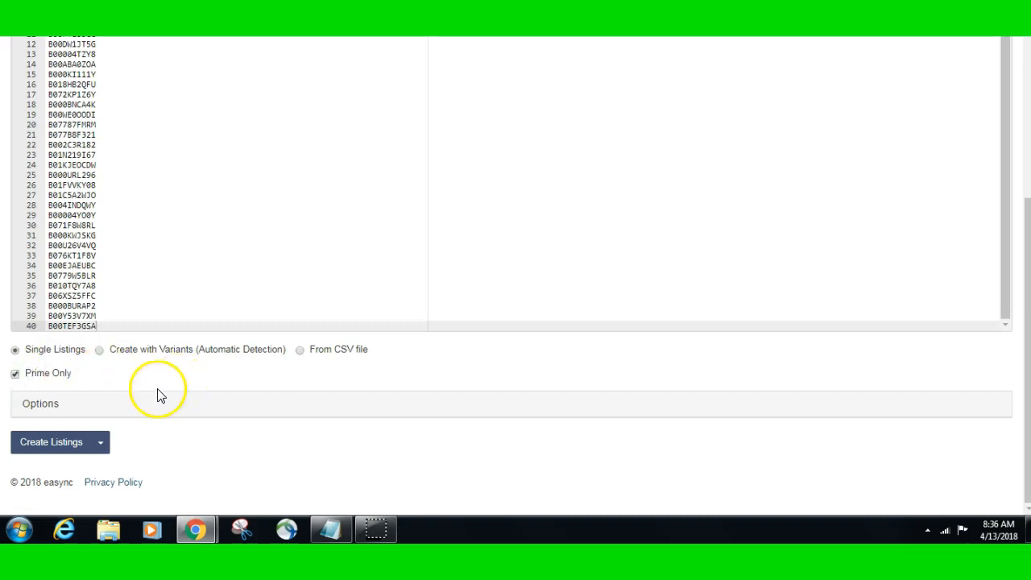
click(103, 443)
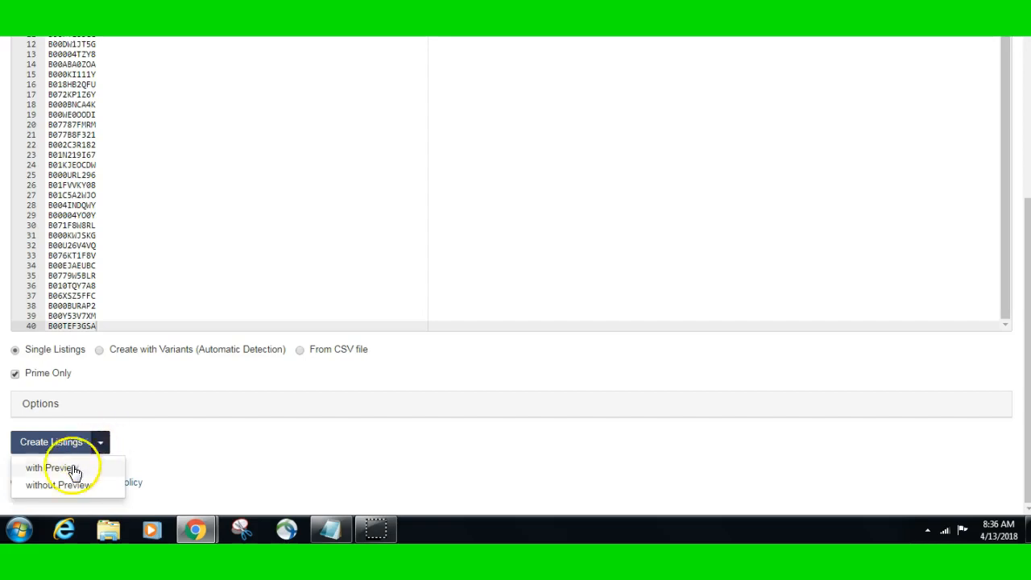
click(48, 469)
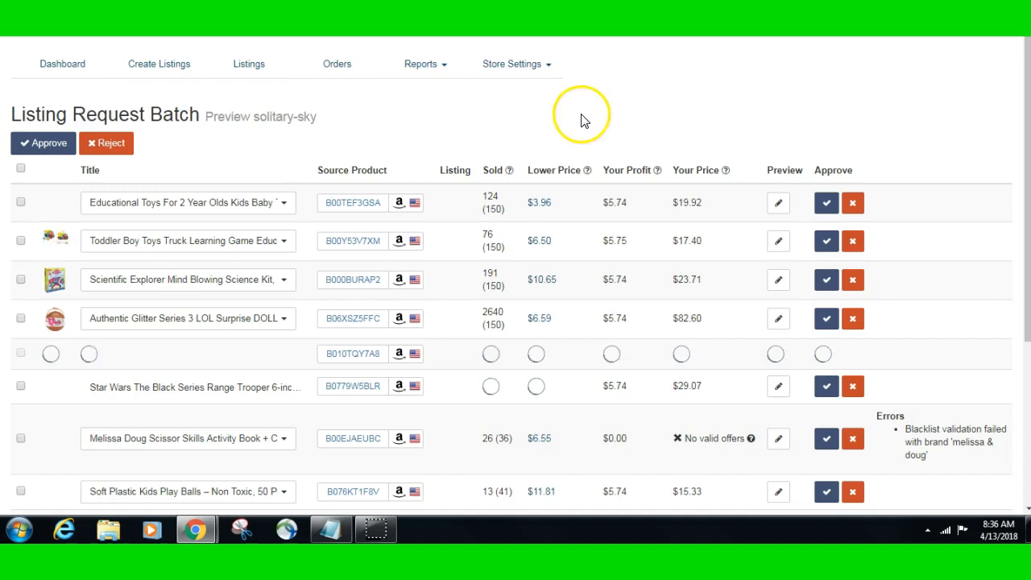
- Check the blacklist errors in the batch preview and reject the two Melissa & Doug listings
scroll(973, 373, down, 3)
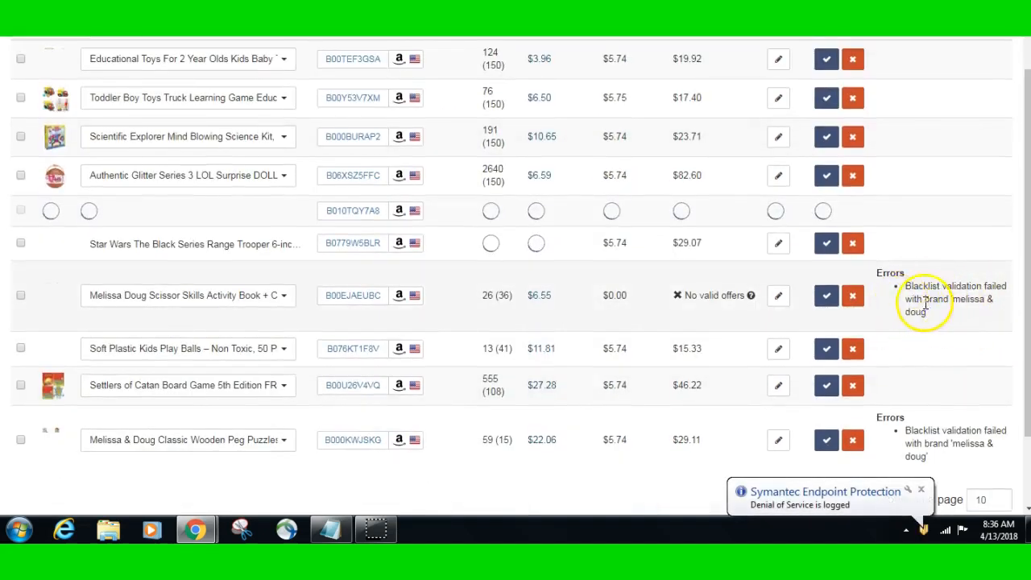
drag(905, 286, 948, 291)
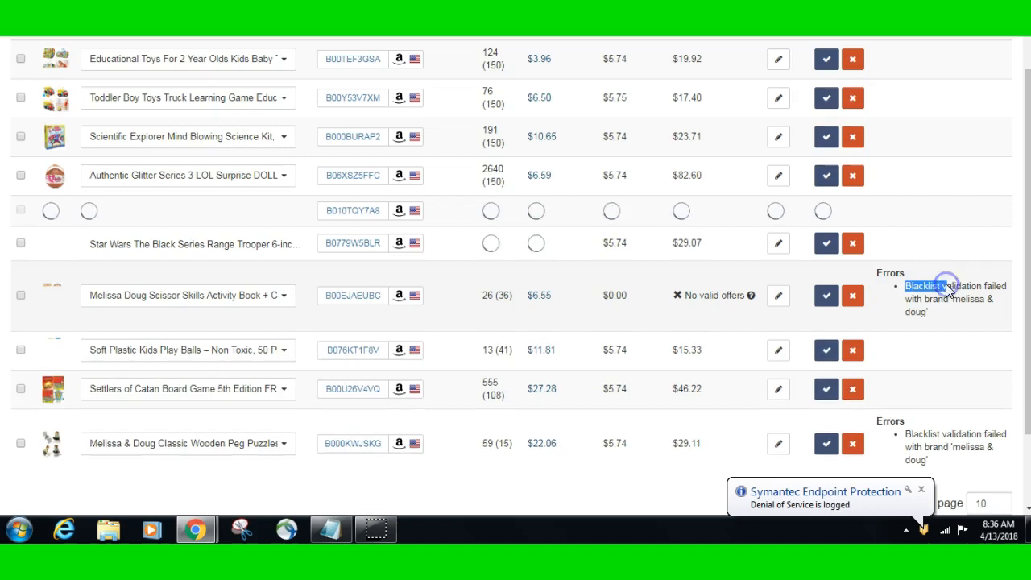
click(934, 320)
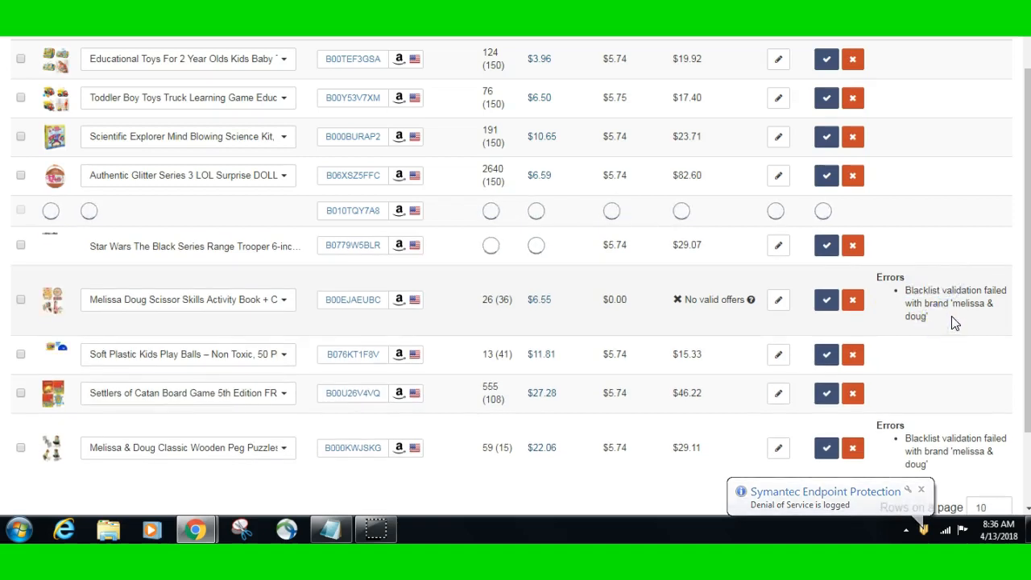
click(848, 307)
click(855, 456)
- Set the batch preview to show 100 rows on a page
scroll(957, 433, down, 3)
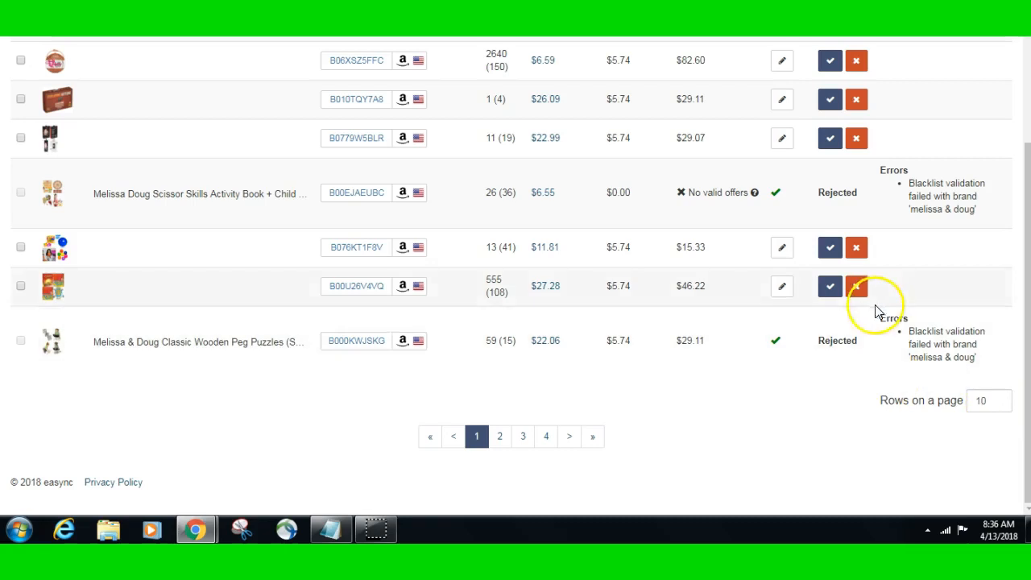
click(996, 398)
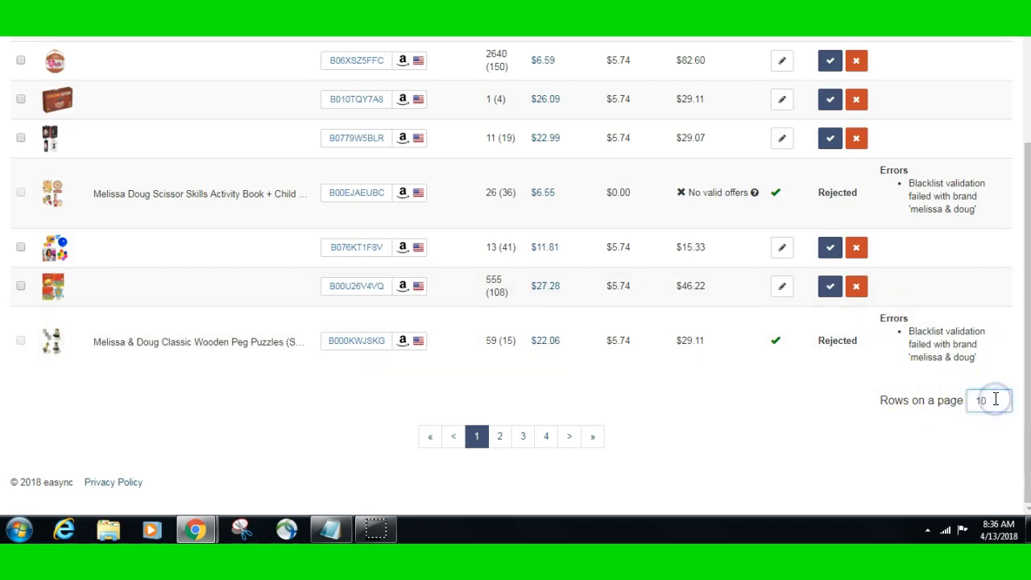
click(823, 435)
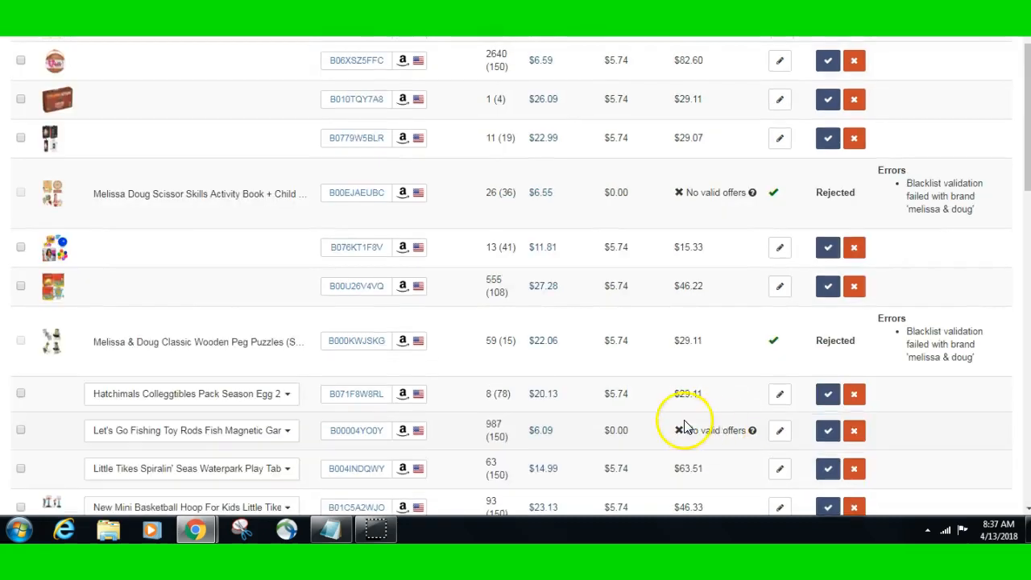
- Reject the other listings with blacklist errors: the Little Tikes T-Ball Set, the Nerf Strongarm pistol and Cards Against Humanity
scroll(644, 351, down, 2)
scroll(644, 352, down, 1)
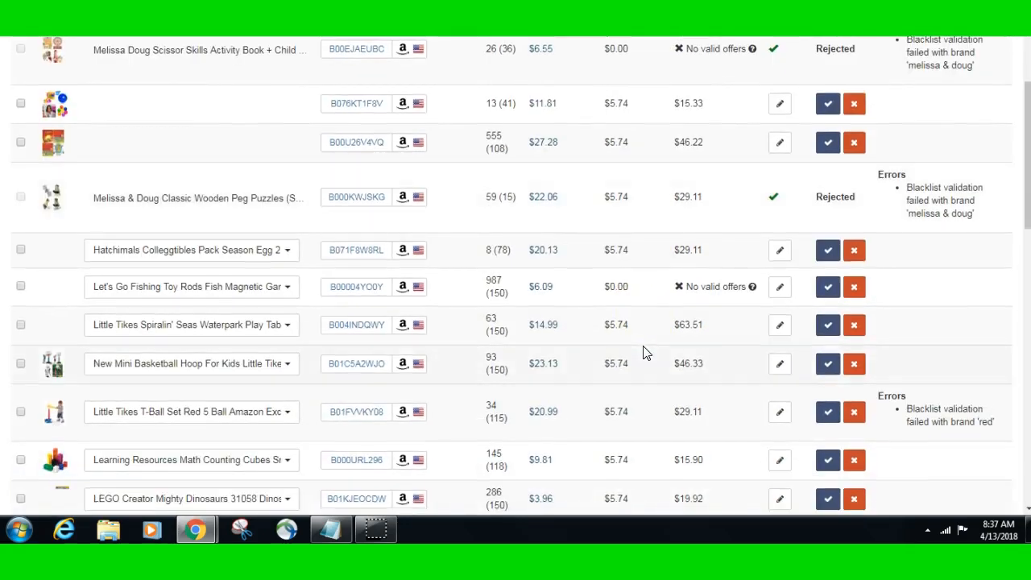
scroll(644, 352, down, 3)
click(853, 268)
scroll(916, 331, down, 6)
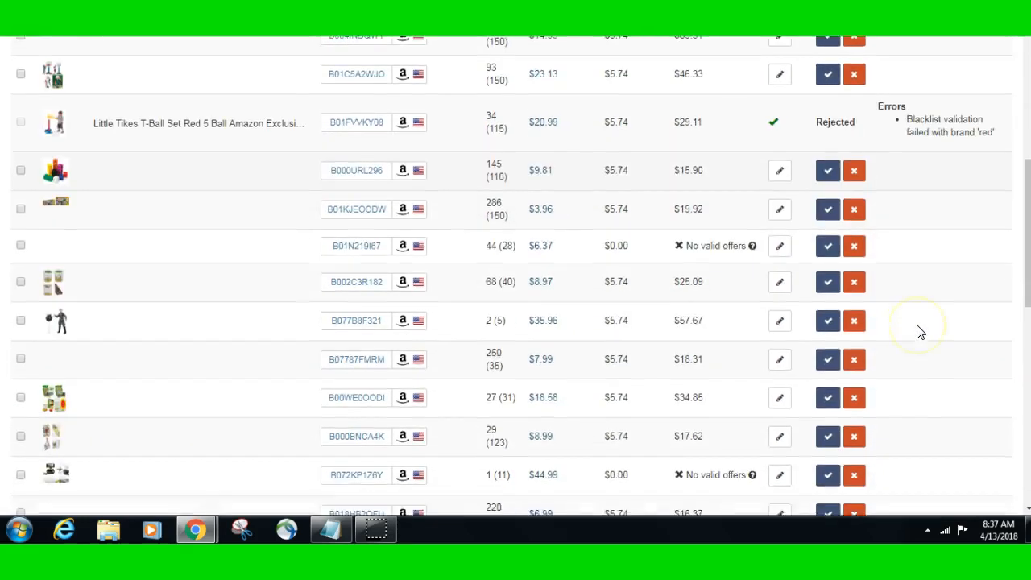
scroll(917, 327, down, 3)
click(857, 324)
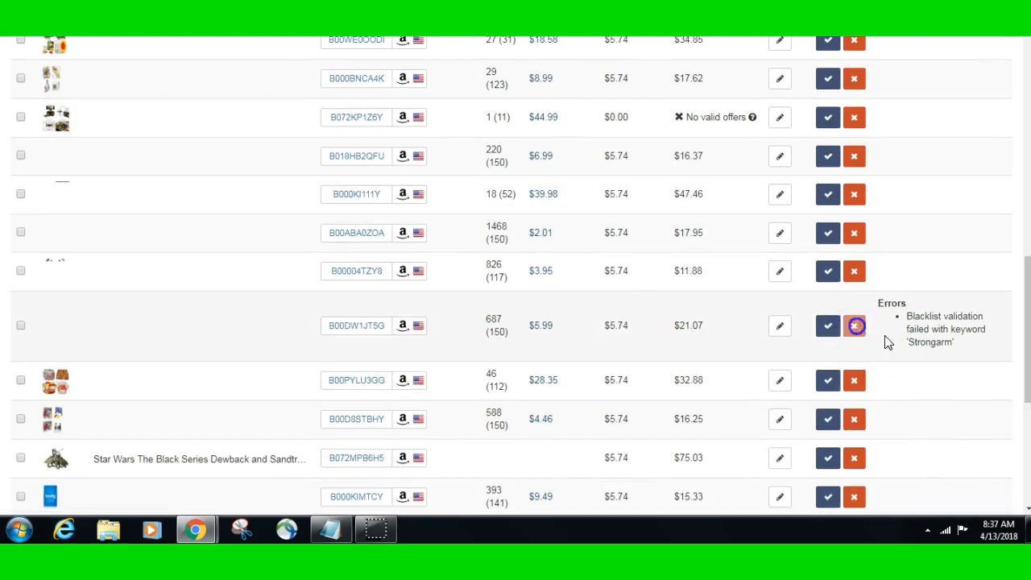
scroll(918, 342, down, 4)
scroll(902, 340, down, 1)
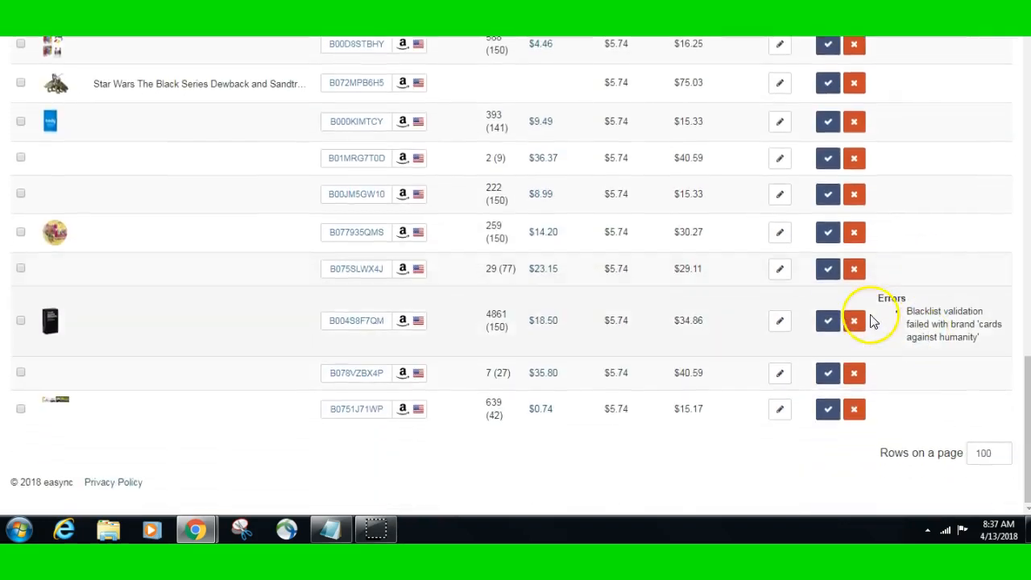
click(856, 323)
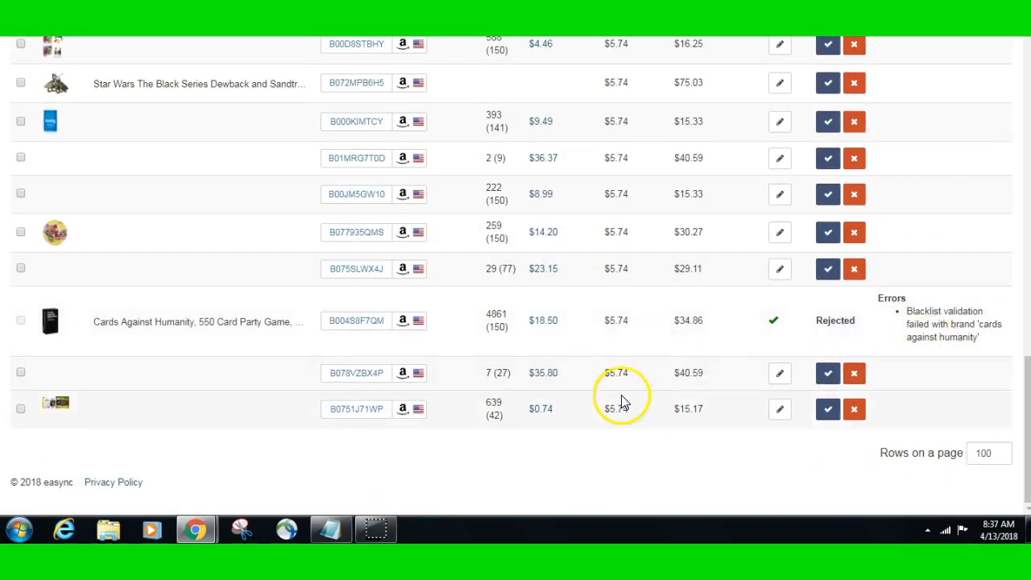
- Compare sold counts, lower prices and own prices of the first listings in the batch, including the Star Wars Range Trooper, B0779W5BLR
scroll(627, 399, up, 4)
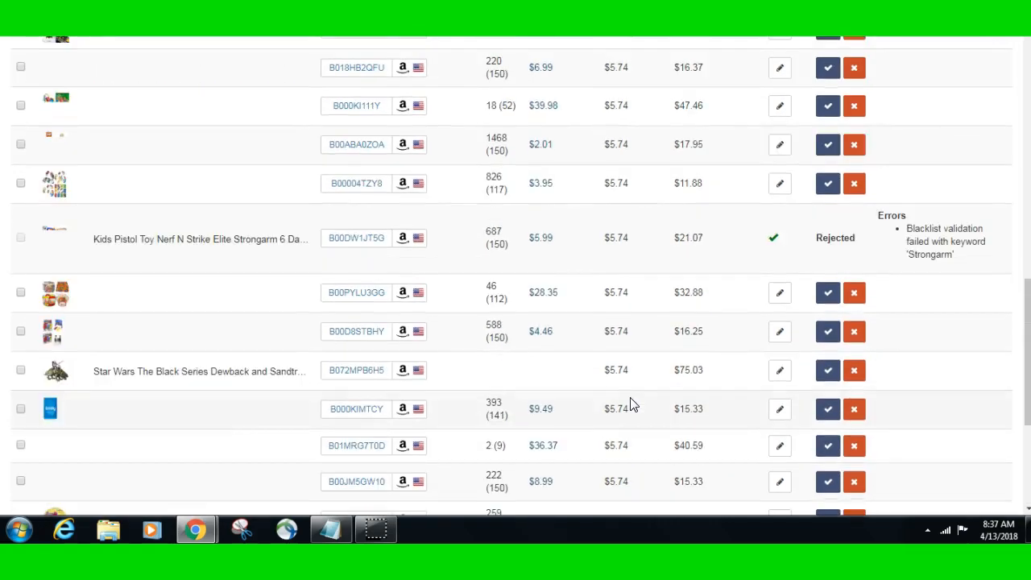
scroll(631, 404, up, 5)
scroll(632, 405, up, 3)
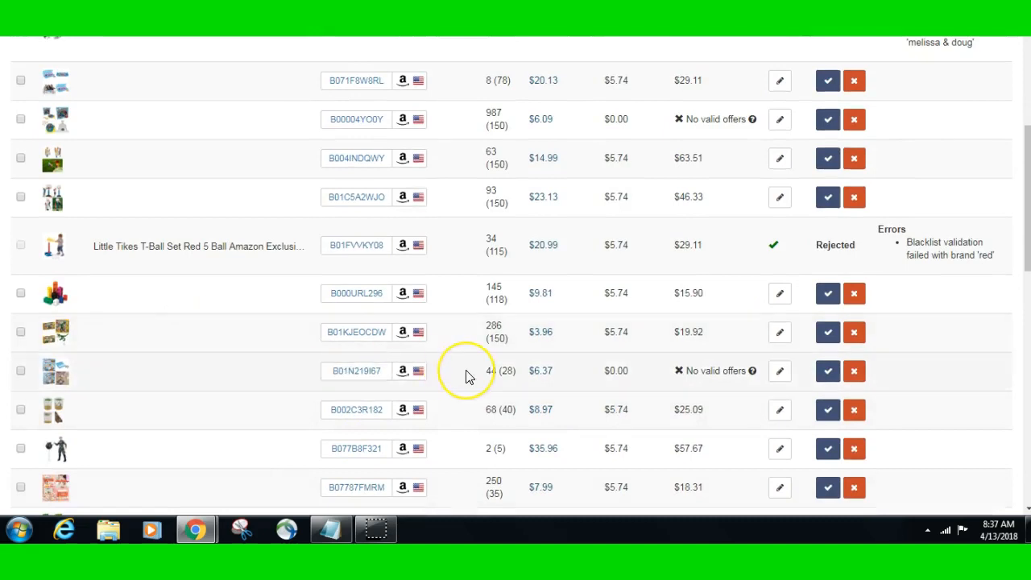
scroll(469, 376, up, 4)
scroll(468, 376, up, 3)
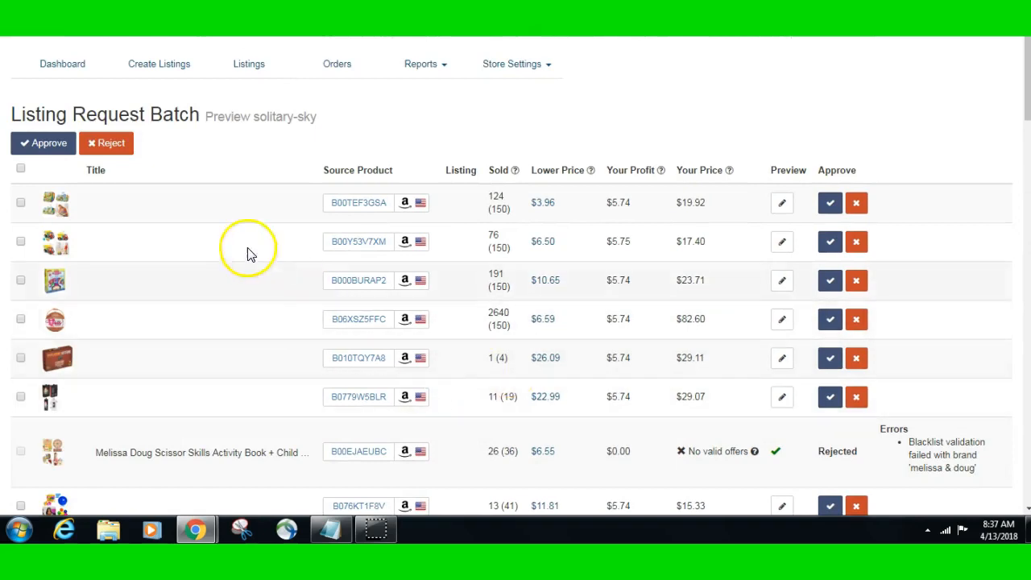
click(216, 213)
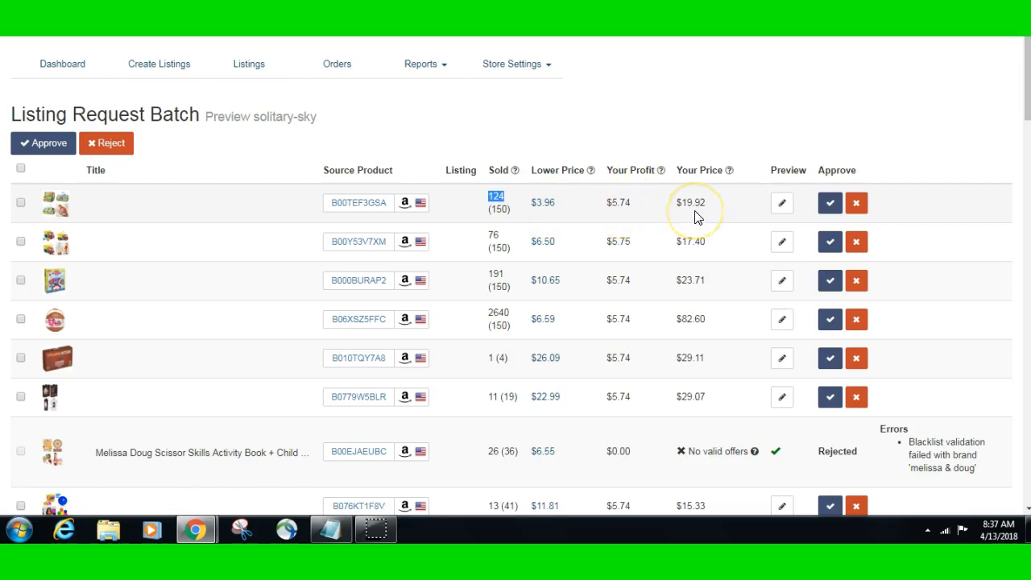
drag(707, 203, 682, 203)
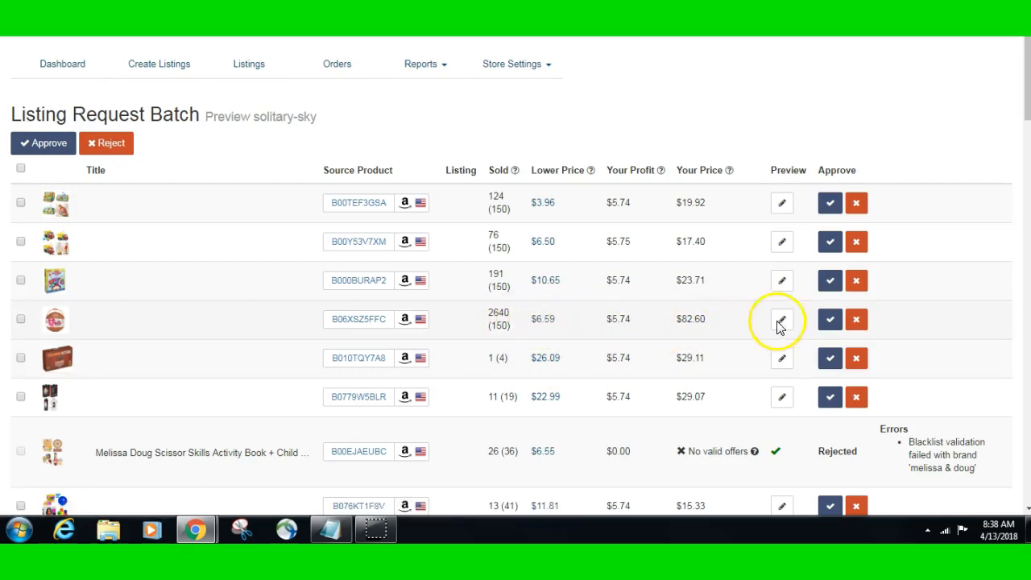
click(492, 398)
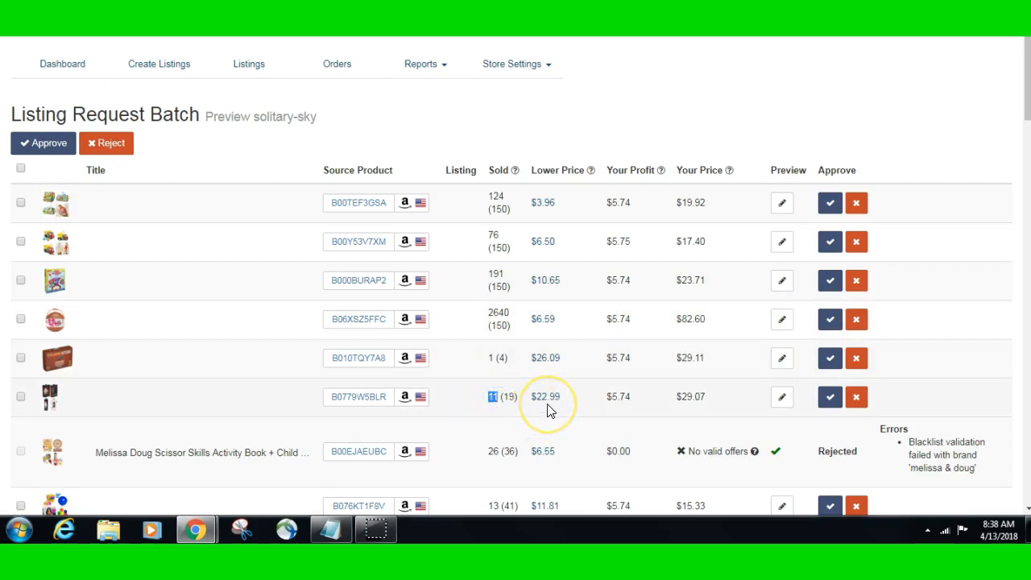
click(692, 401)
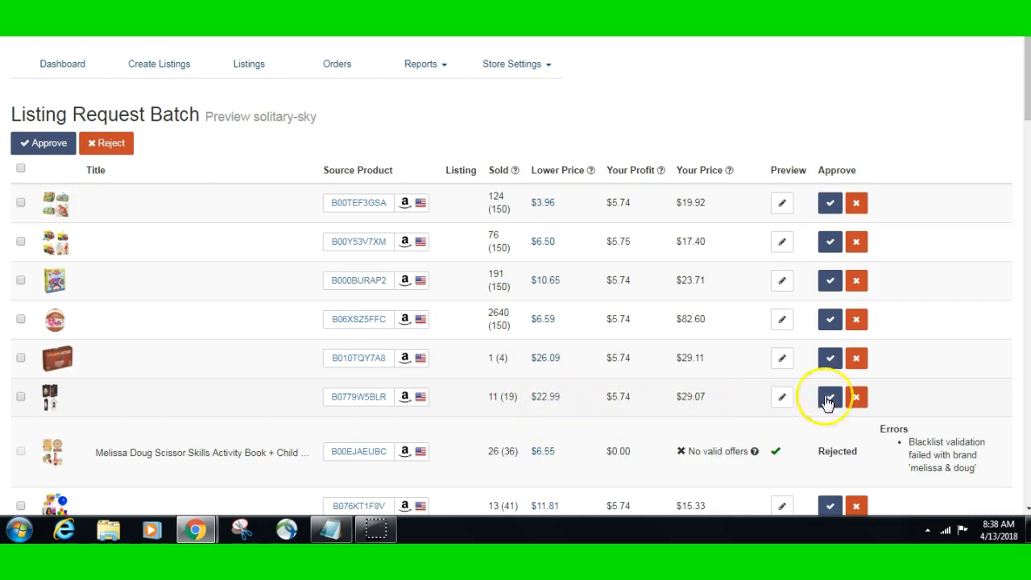
- Reject the first five listings in the batch, from Educational Toys For 2 Year Olds through Exploding Kittens Card Game
click(857, 319)
click(857, 280)
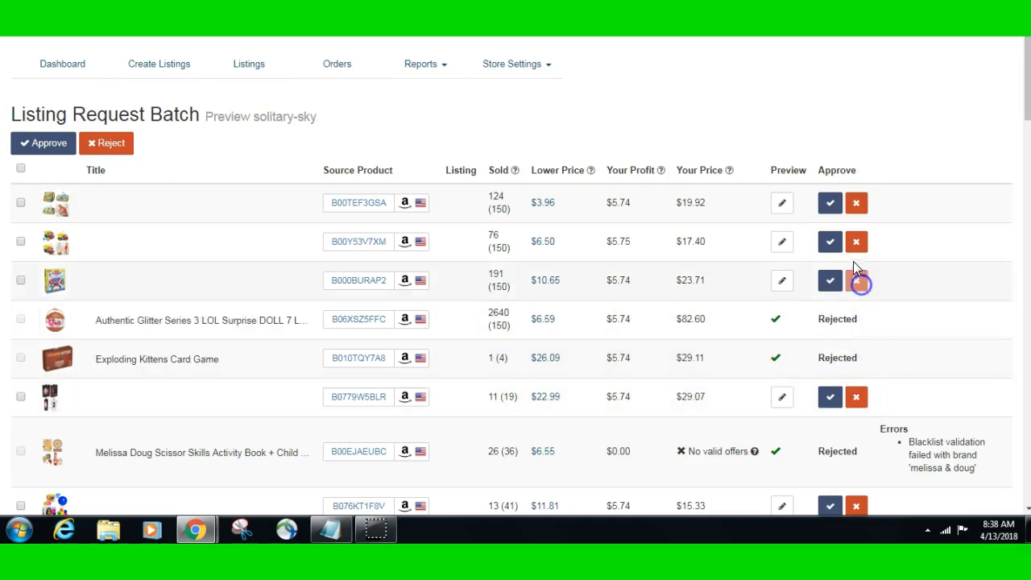
click(857, 241)
click(859, 206)
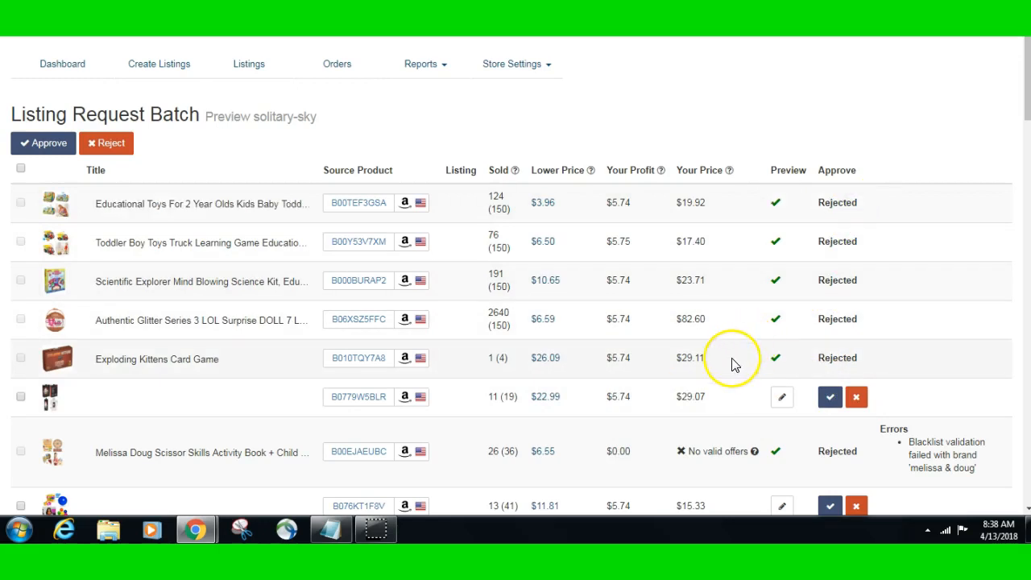
- Open the Star Wars Range Trooper listing, source product B0779W5BLR, in the Listing Online Editor
scroll(733, 365, down, 1)
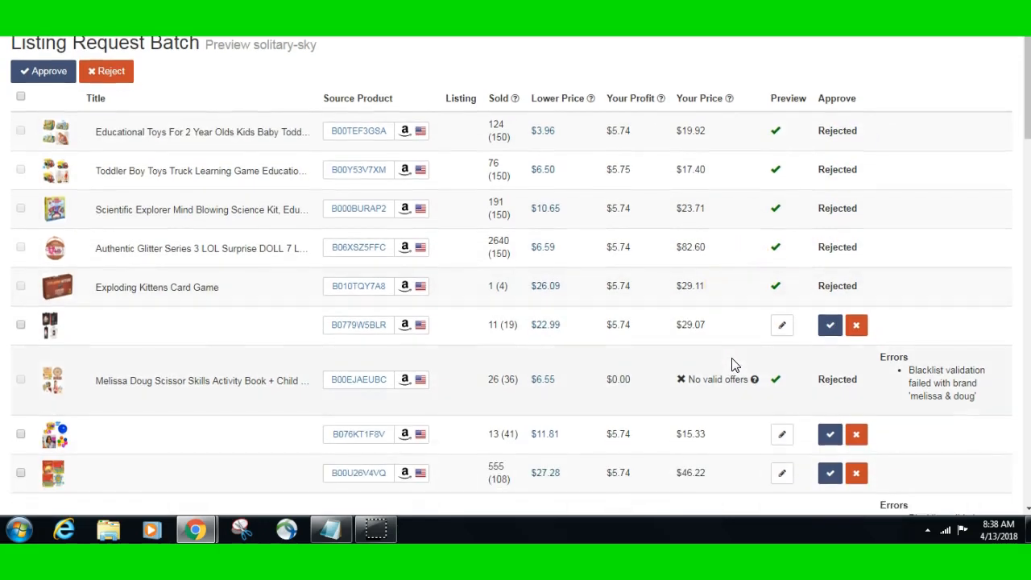
scroll(733, 365, down, 1)
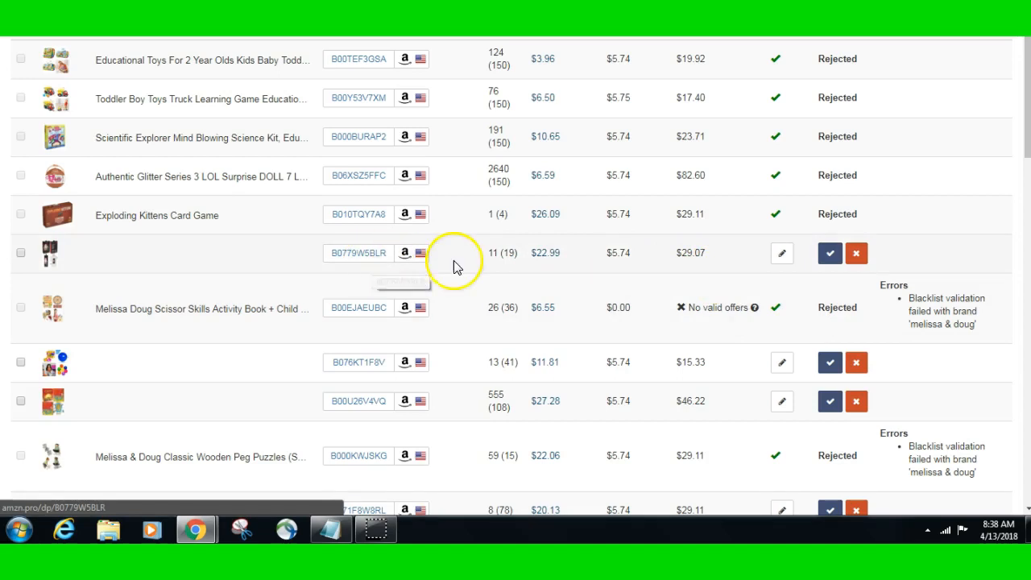
click(783, 253)
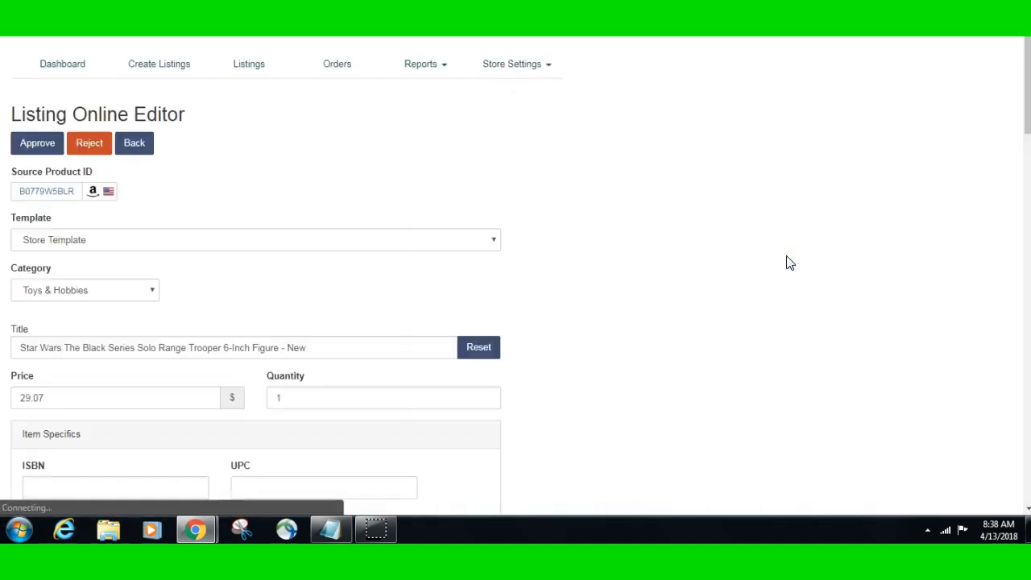
- Review the Range Trooper listing's template options, category and title, keeping Store Template selected
scroll(683, 259, down, 1)
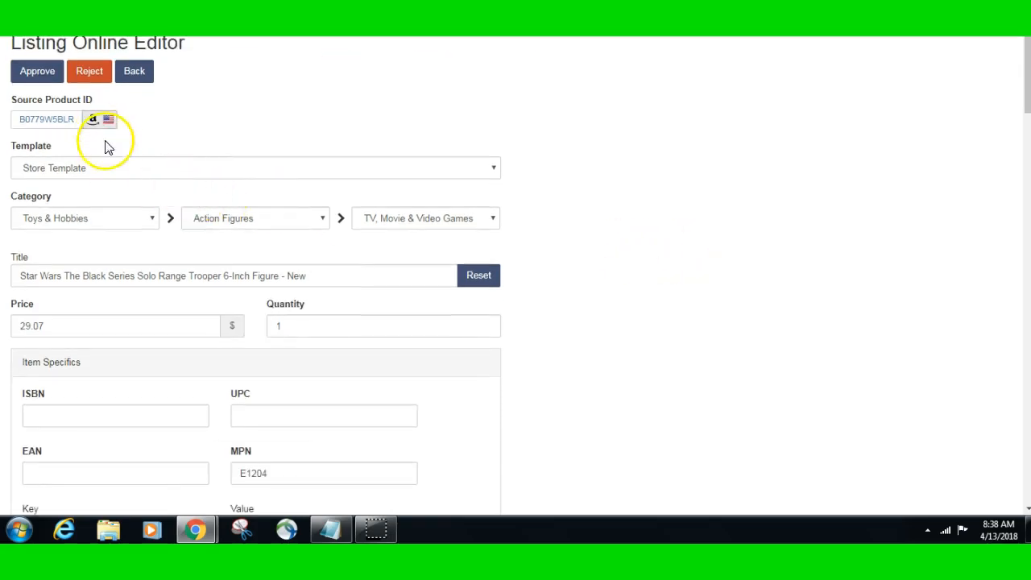
click(101, 174)
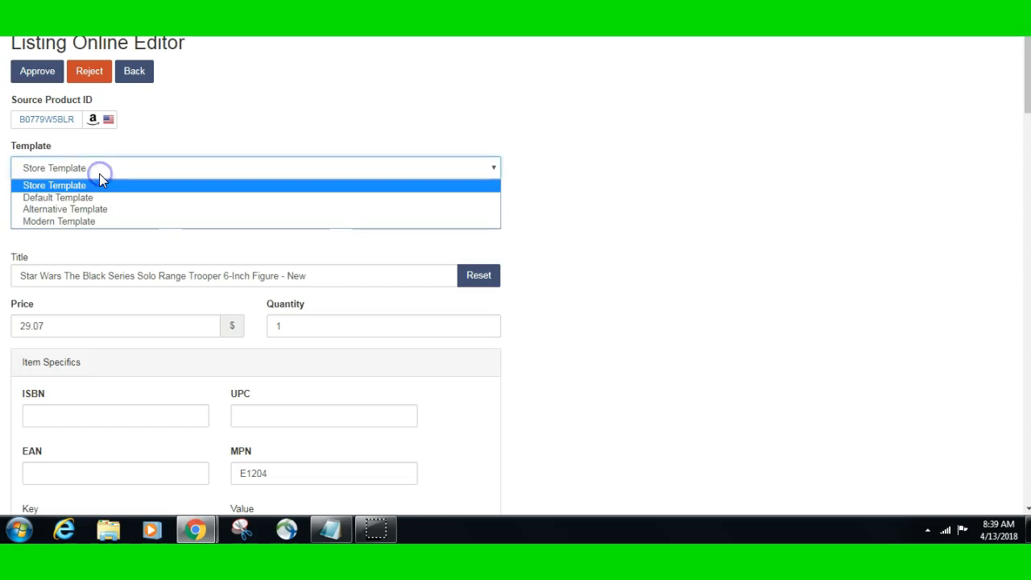
click(100, 174)
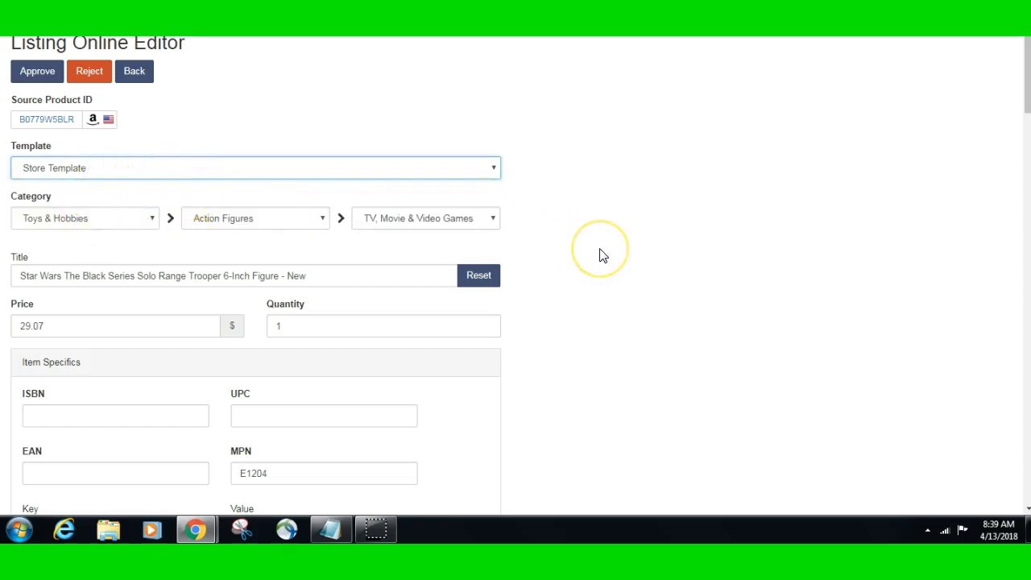
scroll(600, 255, down, 1)
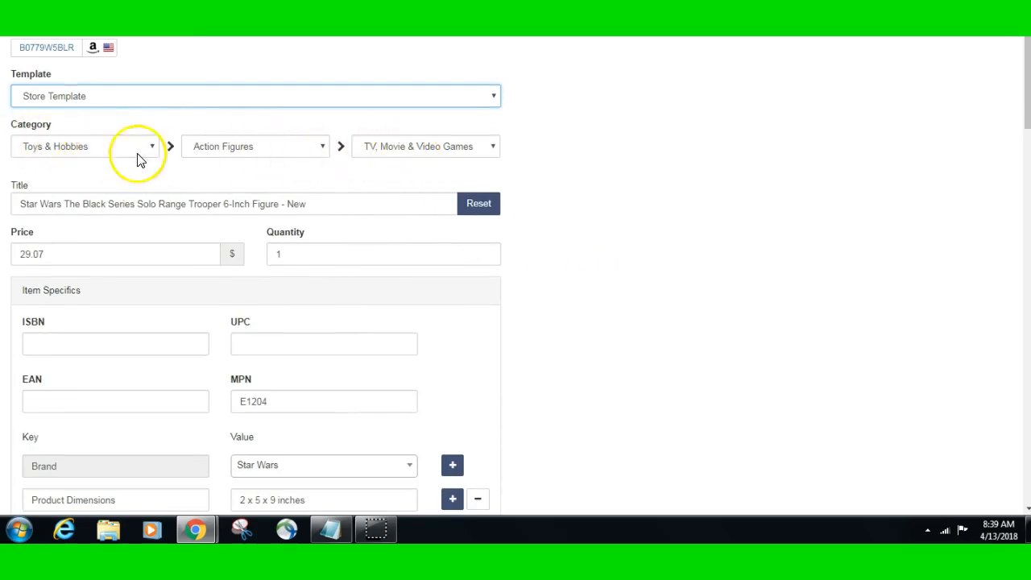
click(154, 203)
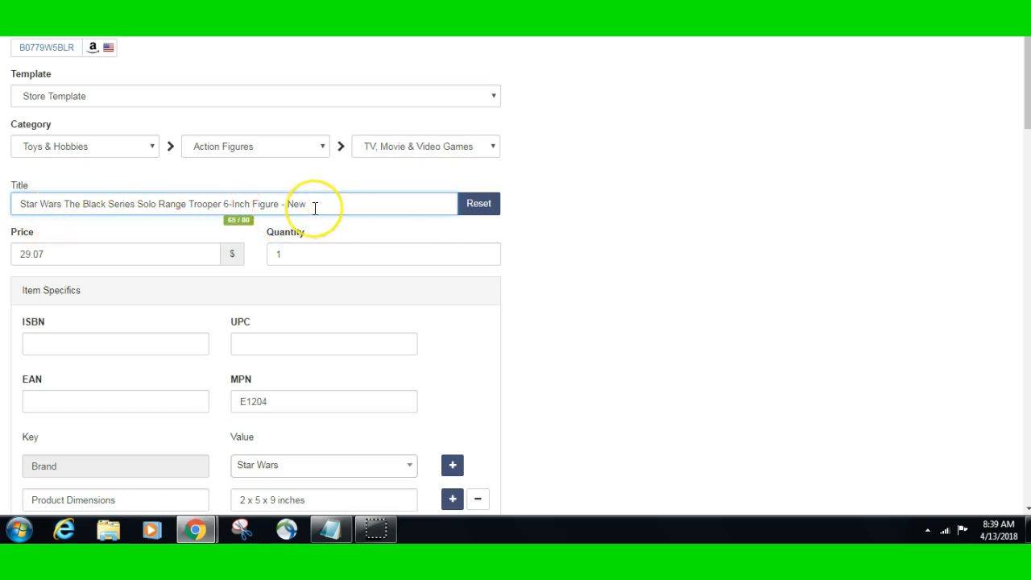
drag(275, 207, 25, 202)
click(110, 219)
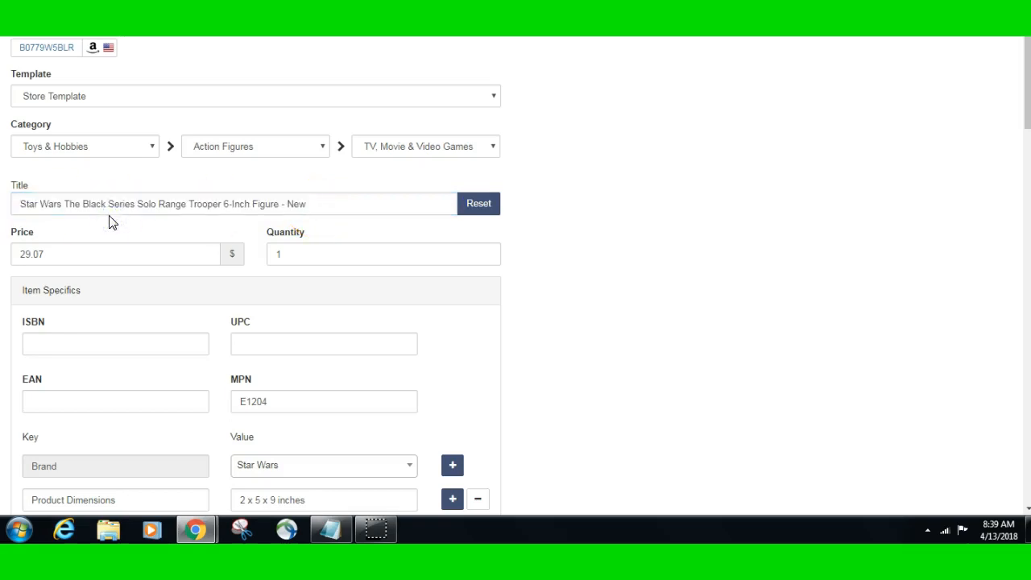
- Examine the Range Trooper listing's item specifics, images and online preview
scroll(111, 222, down, 8)
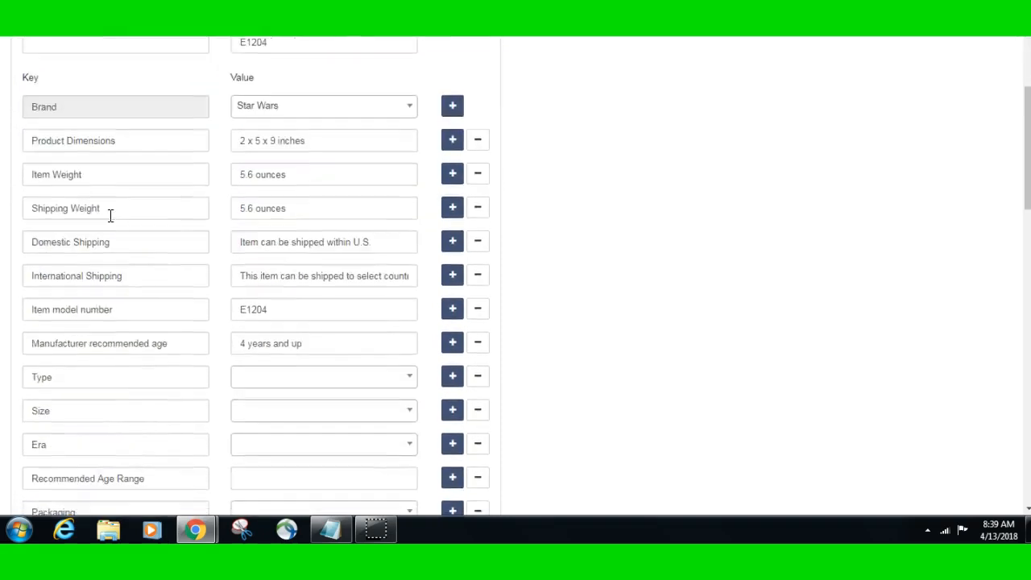
scroll(110, 215, up, 4)
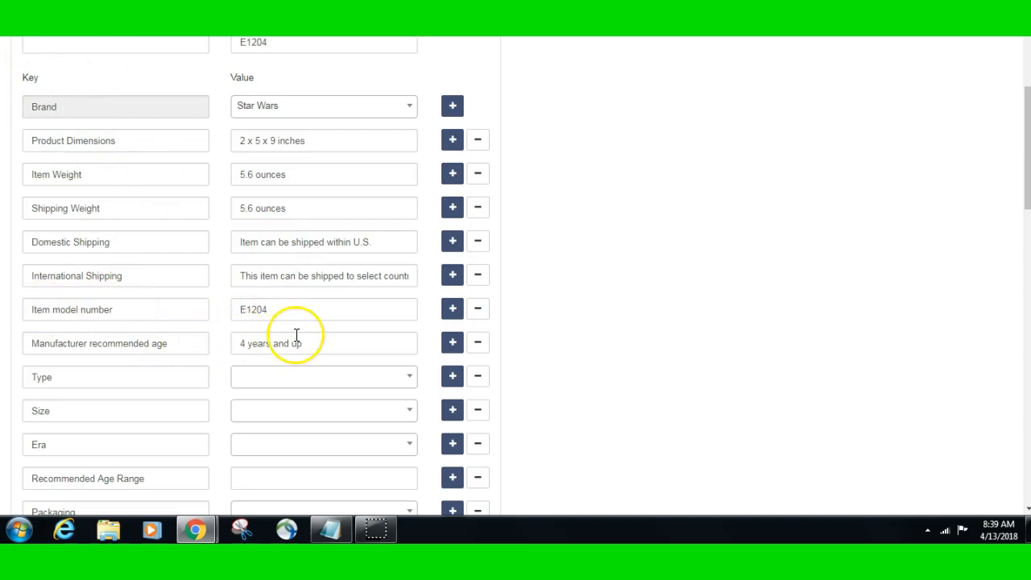
scroll(296, 335, down, 8)
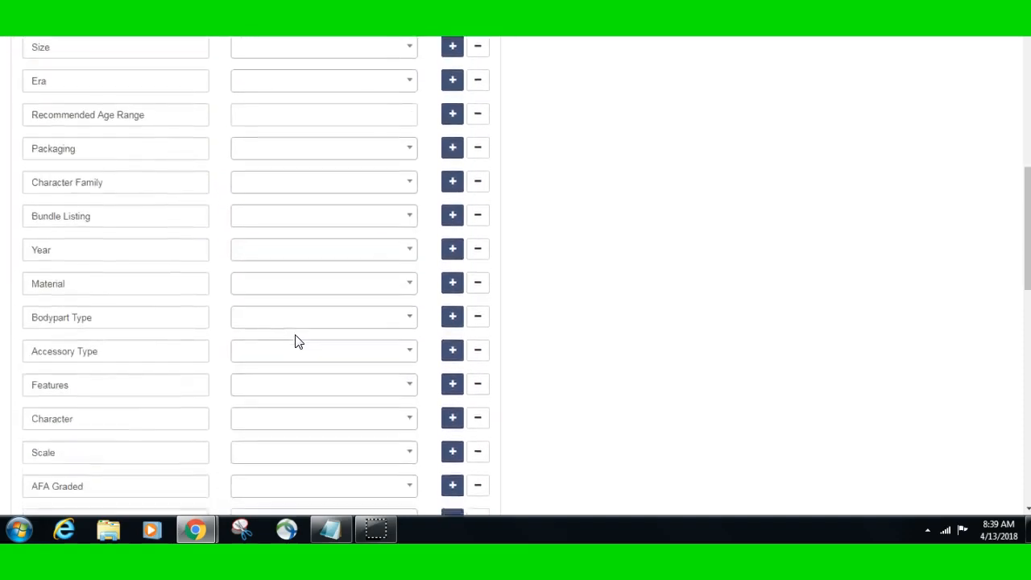
scroll(295, 341, down, 3)
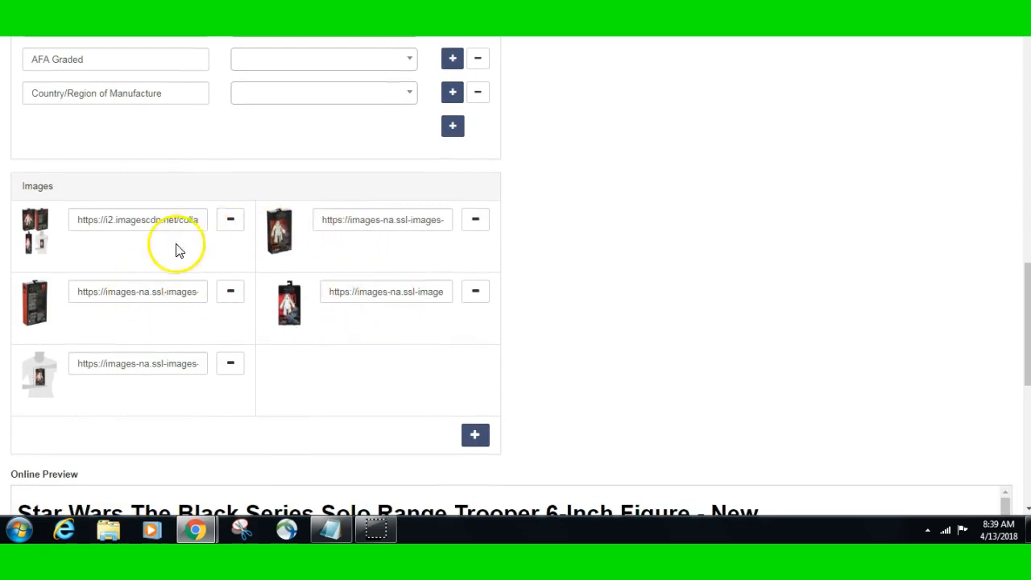
scroll(281, 399, down, 3)
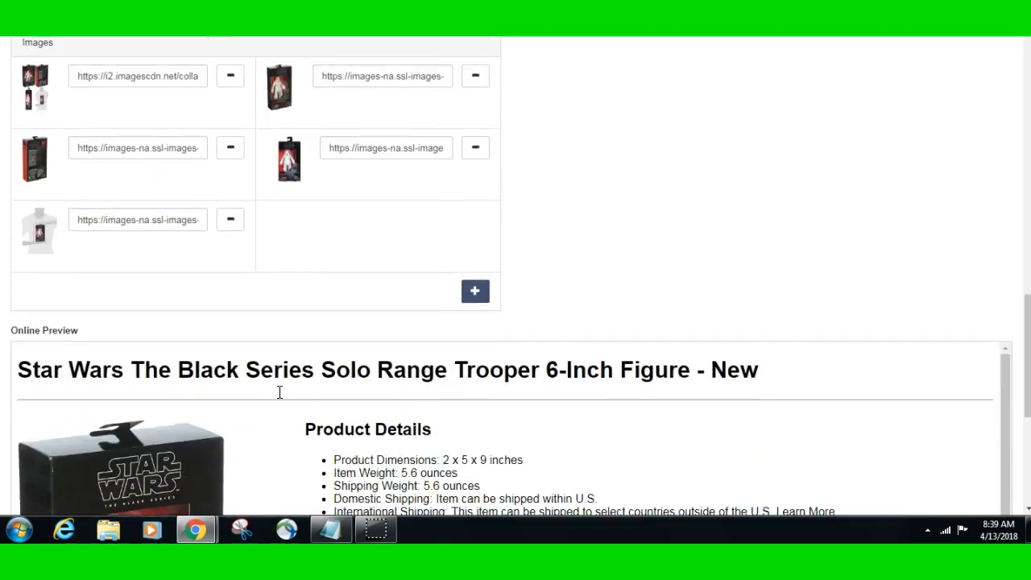
scroll(279, 392, down, 1)
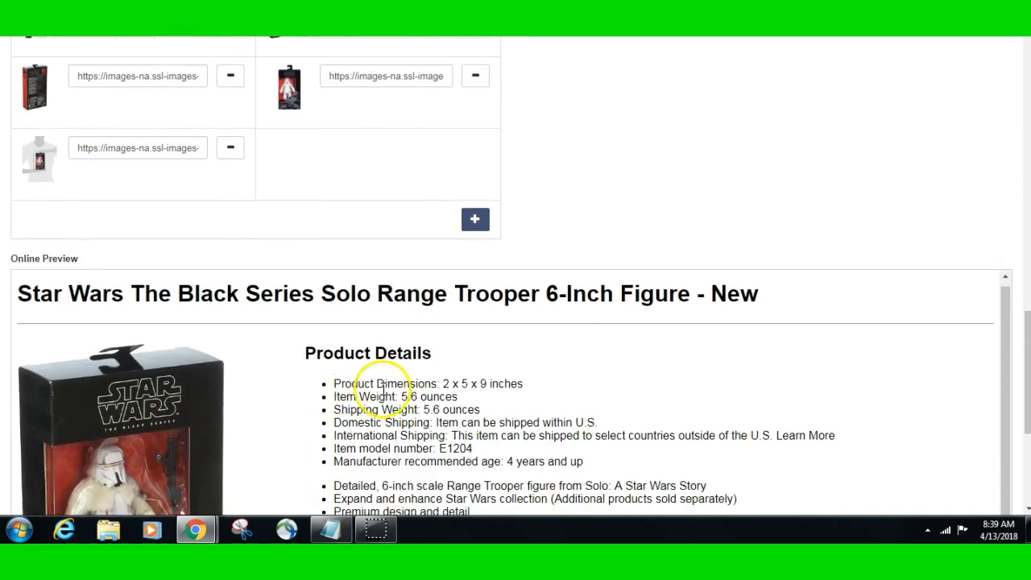
- Remove "- New" from the heading of the Range Trooper listing's online preview
scroll(385, 390, down, 3)
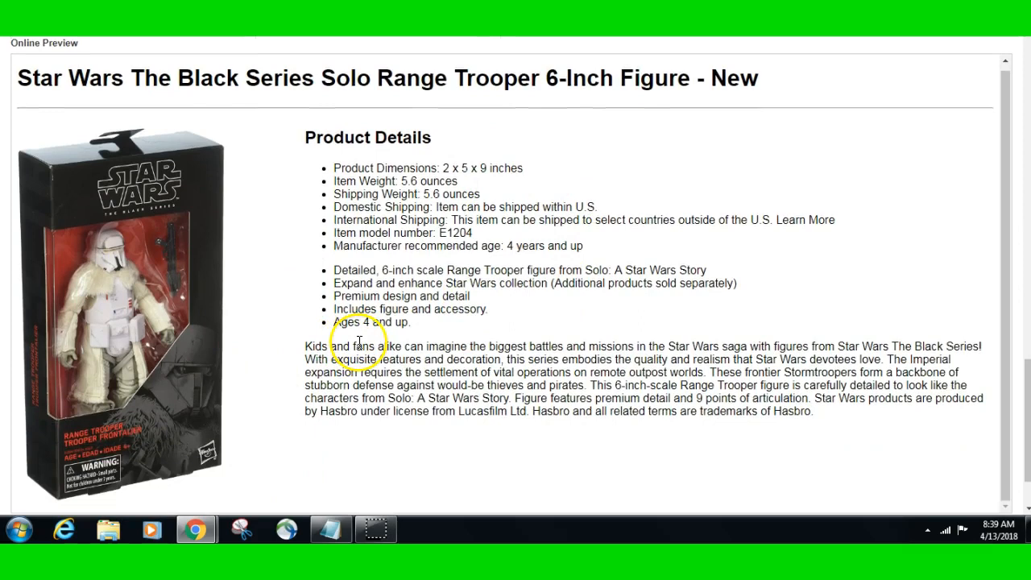
click(448, 93)
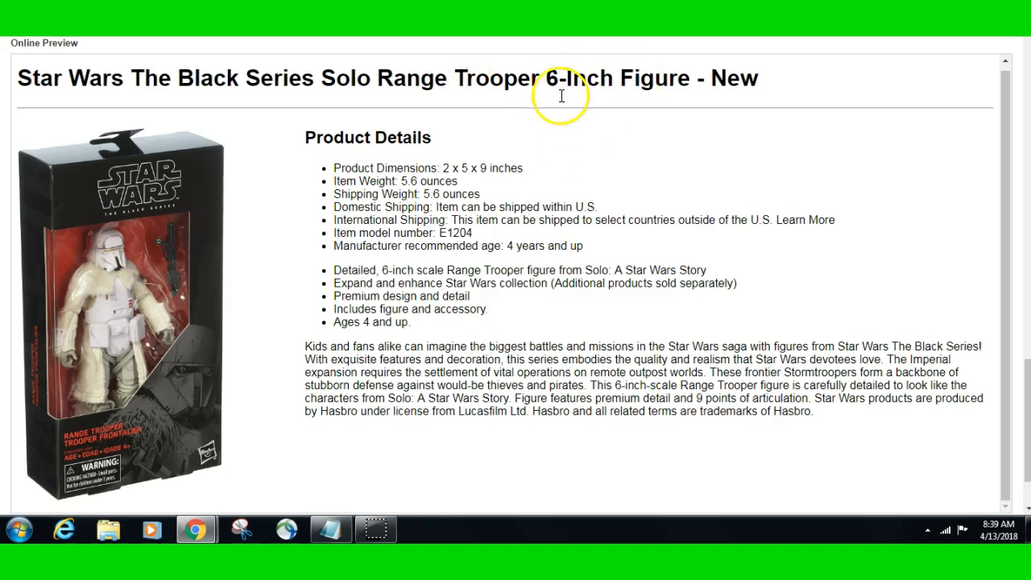
click(772, 77)
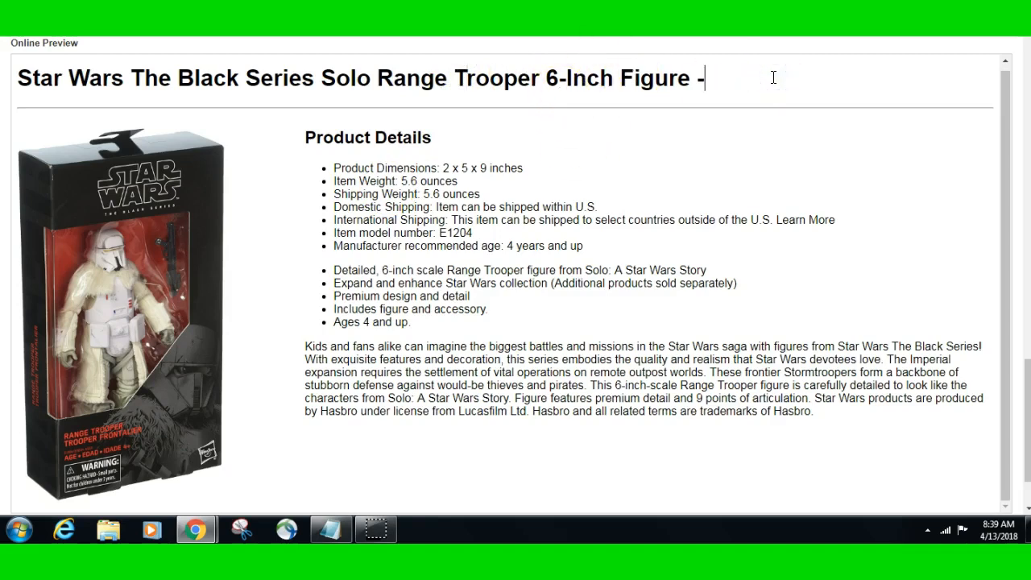
click(697, 199)
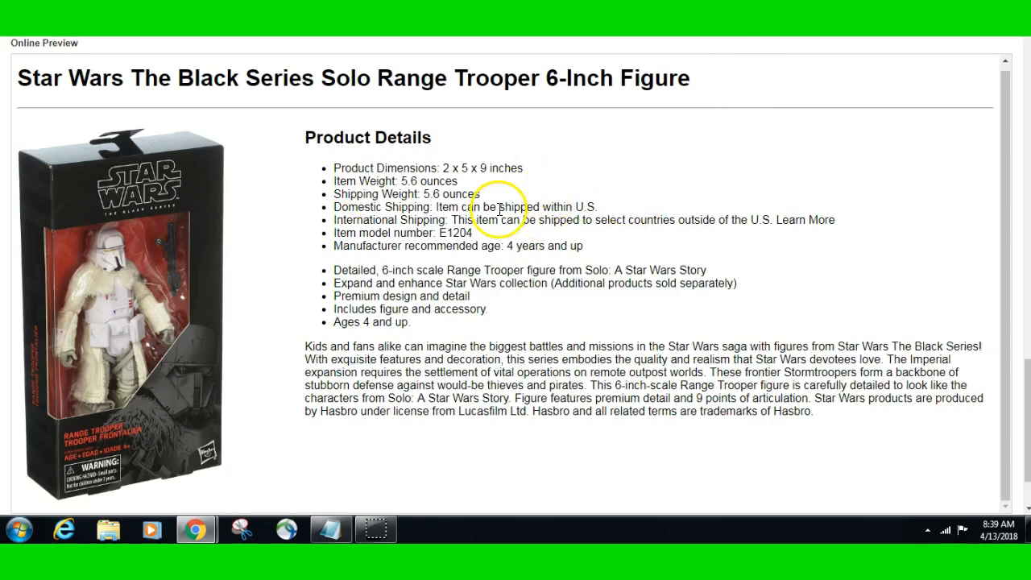
- Delete the item model number bullet from the preview's Product Details list
click(580, 182)
drag(473, 233, 330, 232)
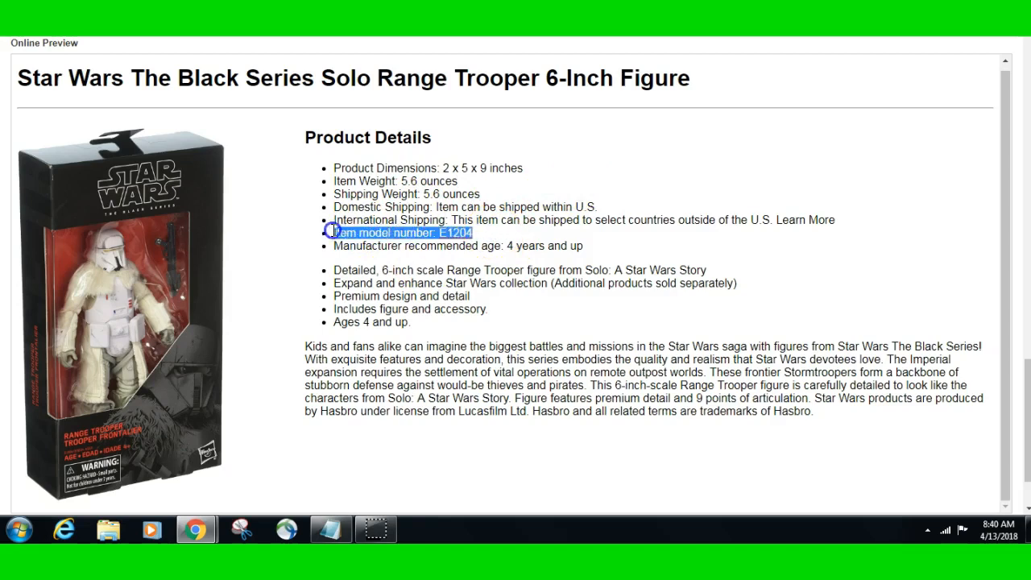
key(BackSpace)
key(BackSpace)
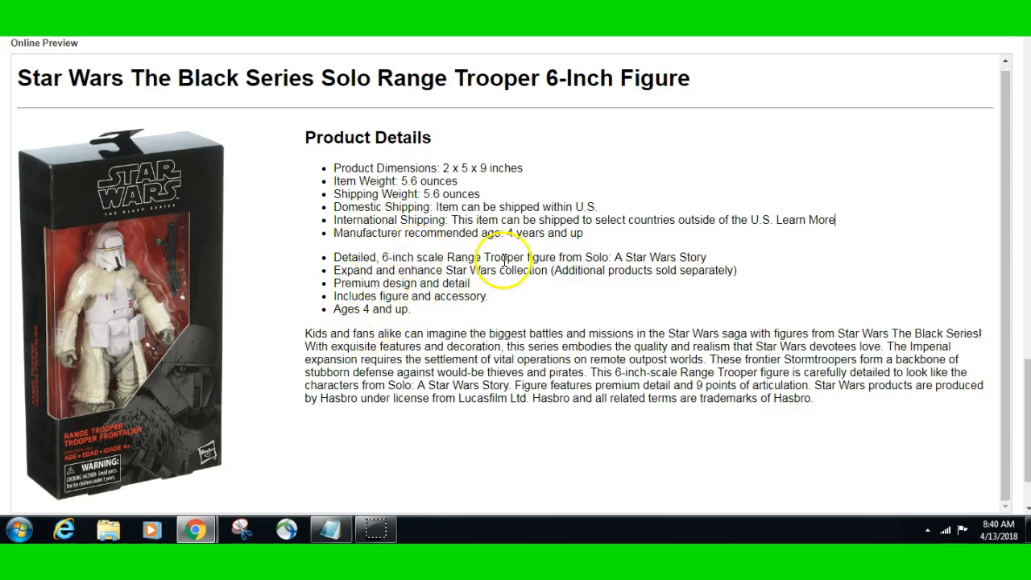
- Delete the closing Hasbro and Lucasfilm licence and trademark sentences from the preview's description paragraph
scroll(585, 399, down, 1)
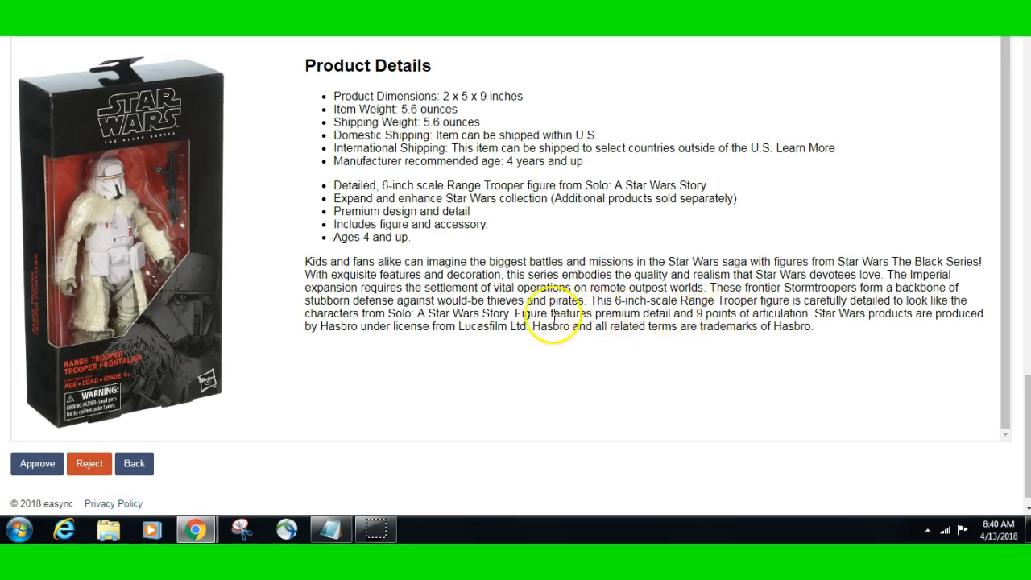
drag(814, 309, 821, 328)
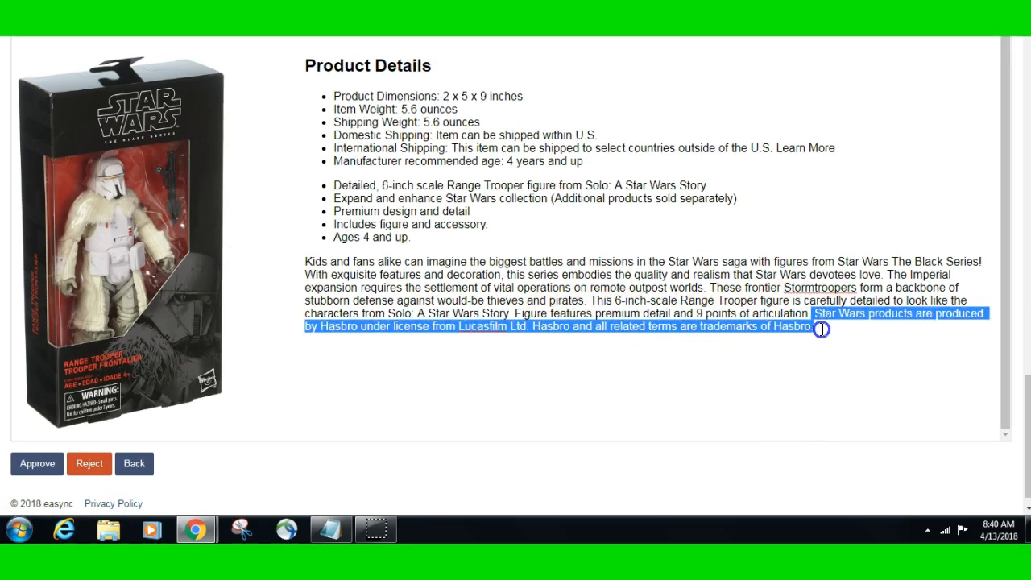
key(BackSpace)
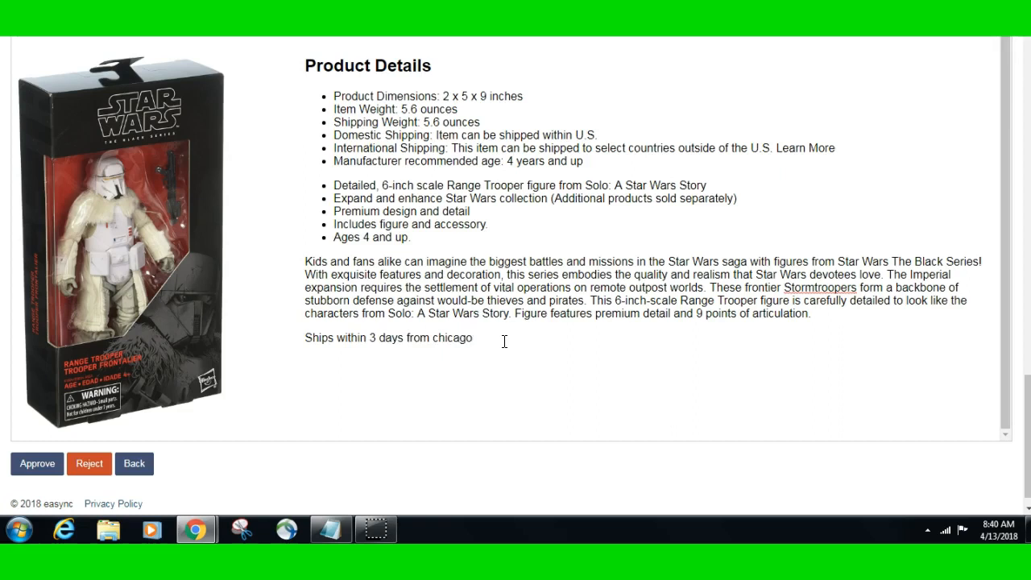
- Delete the added line "Ships within 3 days from chicago" below the description paragraph
key(BackSpace)
key(BackSpace)
key(BackSpace)
key(BackSpace)
key(BackSpace)
key(BackSpace)
key(BackSpace)
key(BackSpace)
key(BackSpace)
key(BackSpace)
key(BackSpace)
key(BackSpace)
key(BackSpace)
key(BackSpace)
key(BackSpace)
key(BackSpace)
key(BackSpace)
key(BackSpace)
key(BackSpace)
key(BackSpace)
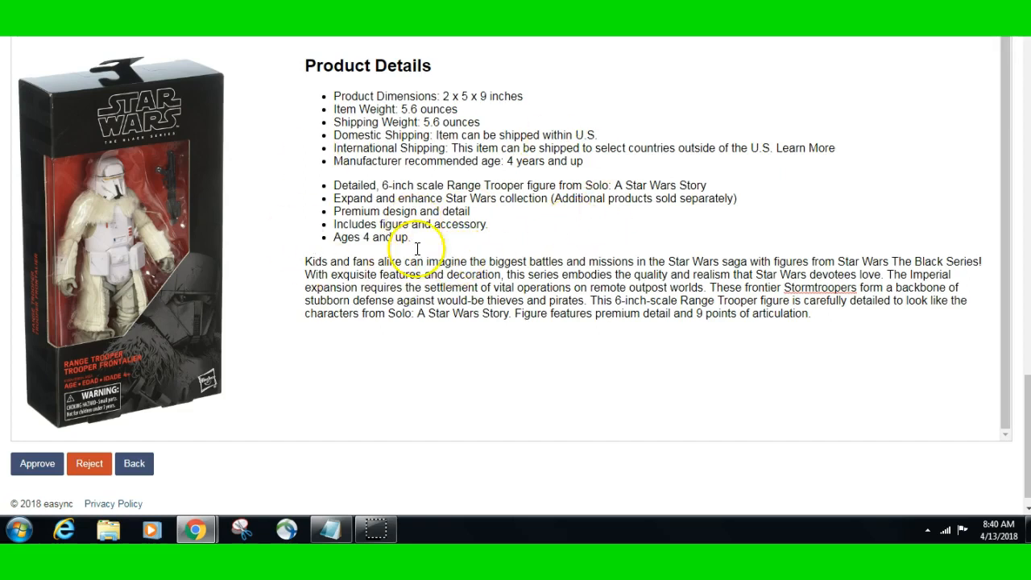
- Remove the gap after the manufacturer recommended age bullet so the two Product Details lists become one
scroll(438, 266, up, 1)
scroll(389, 235, up, 2)
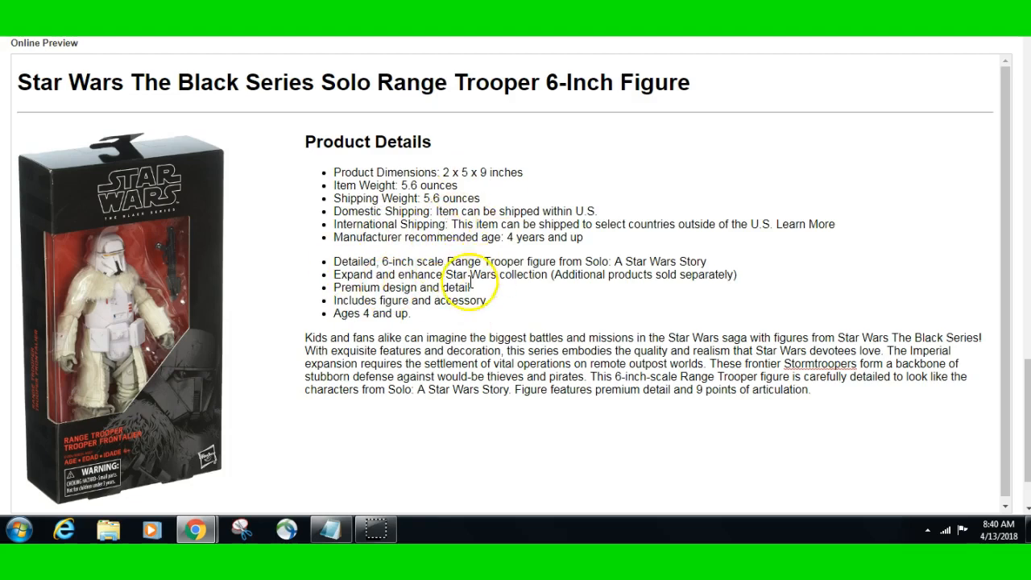
drag(330, 170, 798, 411)
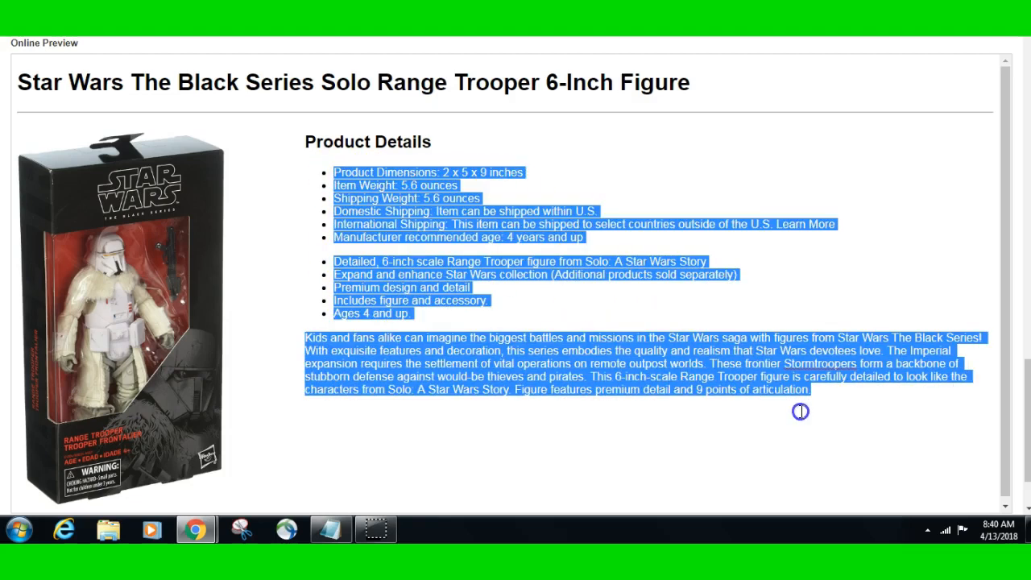
click(539, 418)
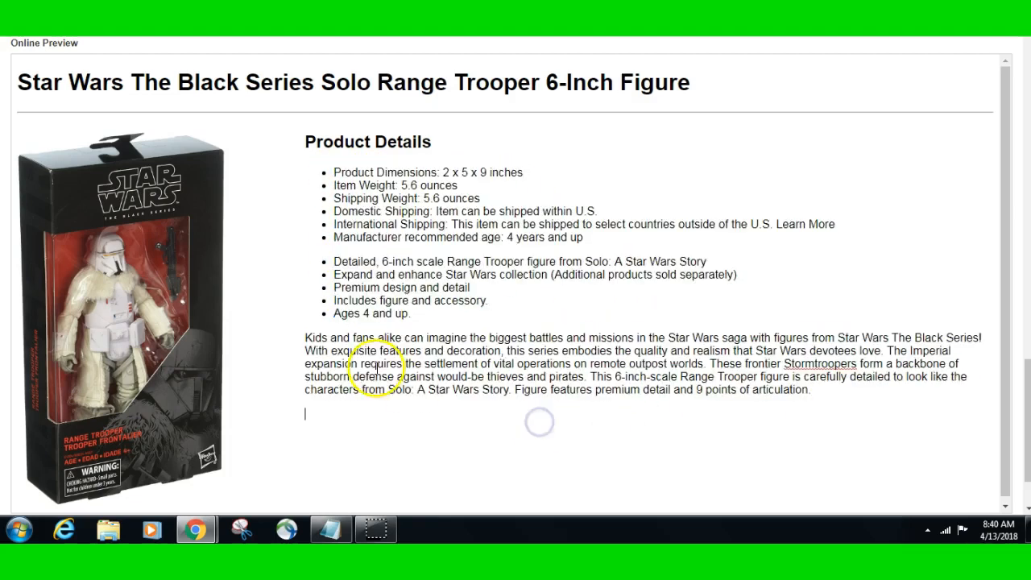
click(399, 248)
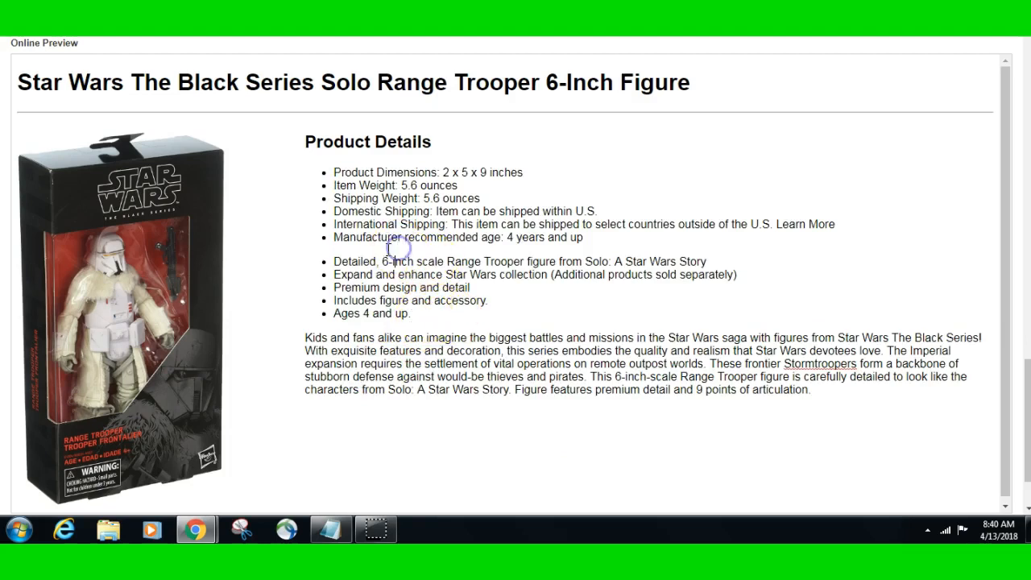
click(602, 237)
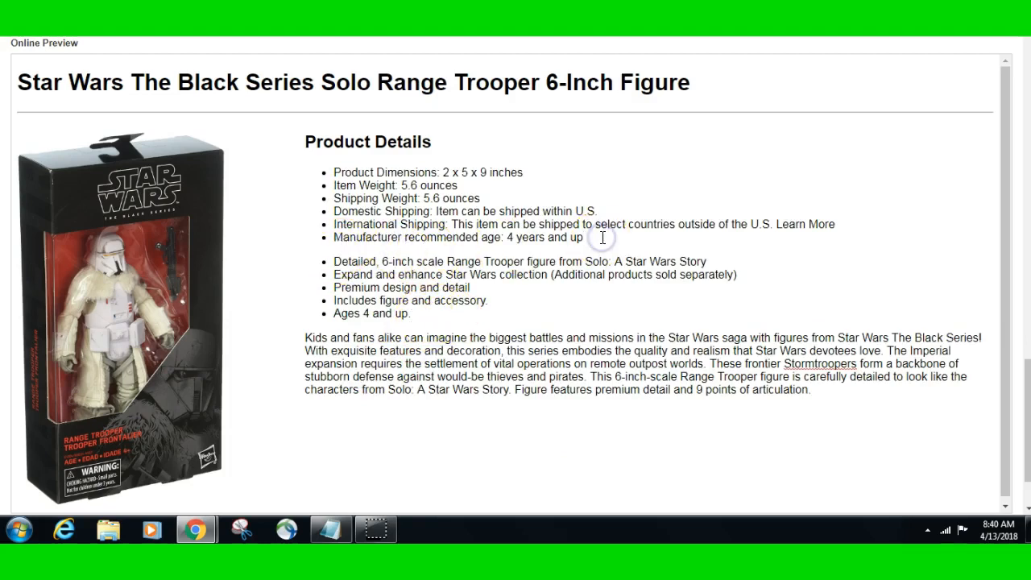
key(Delete)
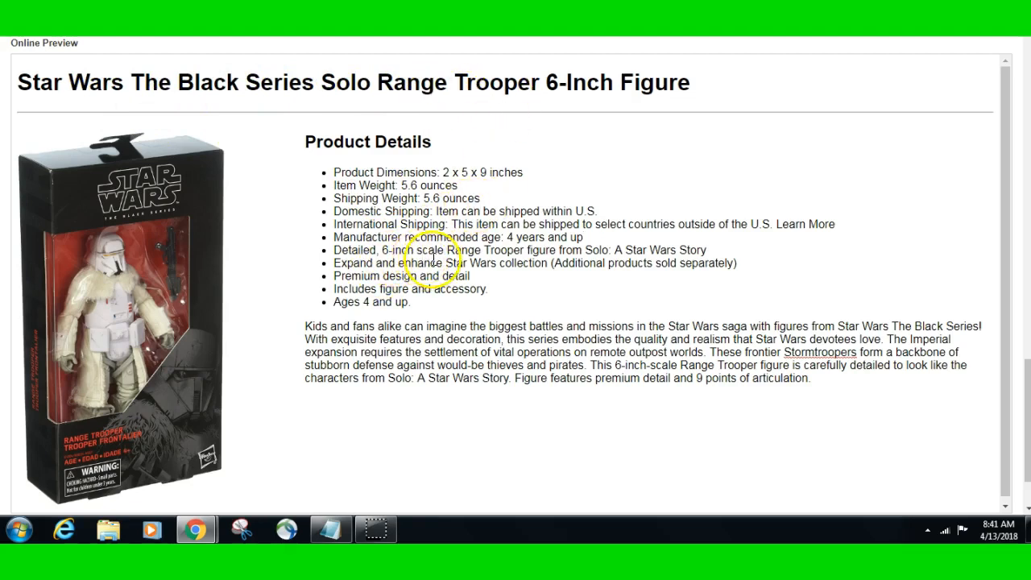
- Copy "scale Range" from the product details into the preview heading before "Figure" and capitalize it as "Scale Range"
drag(416, 250, 481, 251)
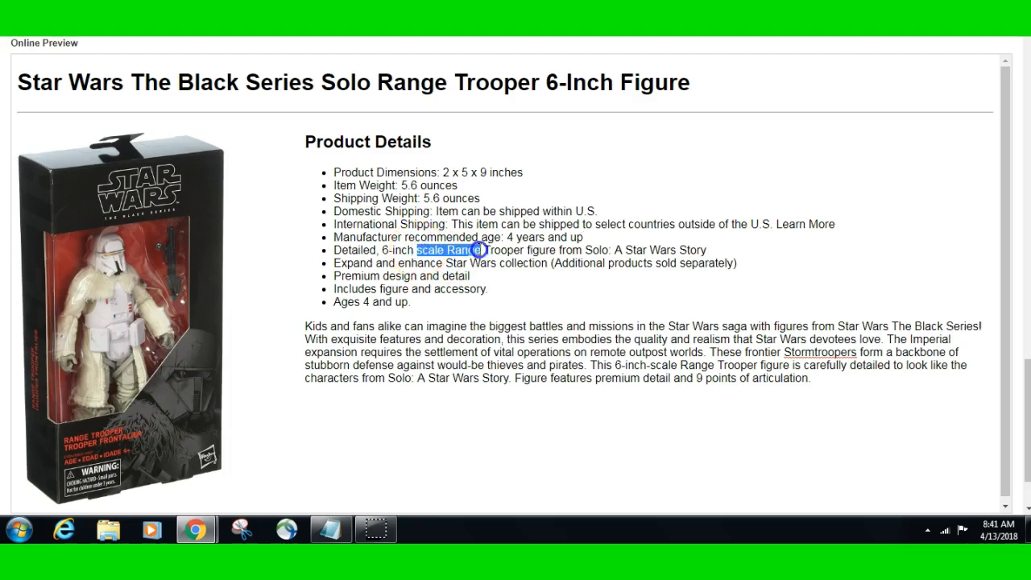
right_click(481, 251)
click(508, 278)
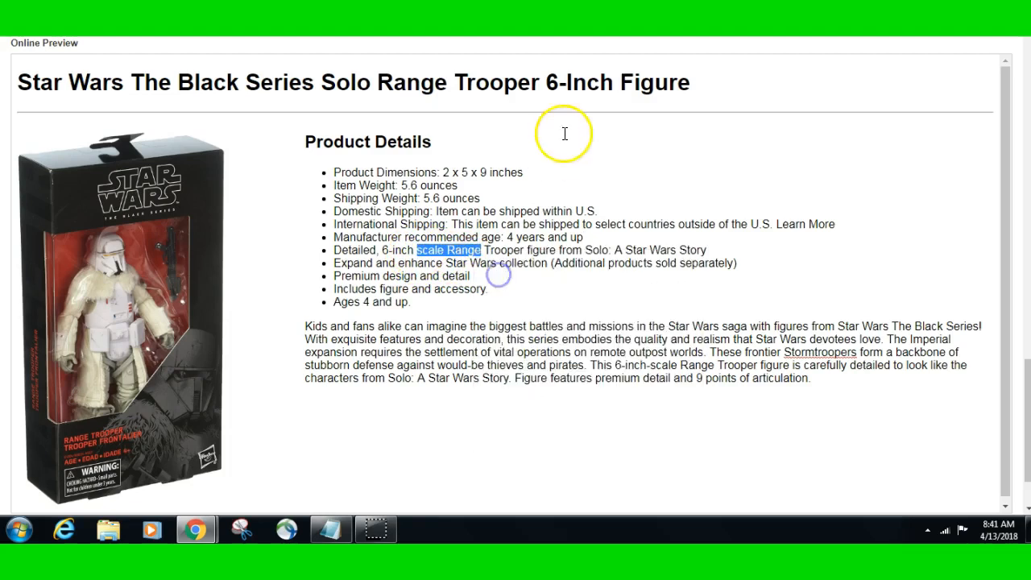
click(620, 81)
right_click(623, 81)
click(652, 162)
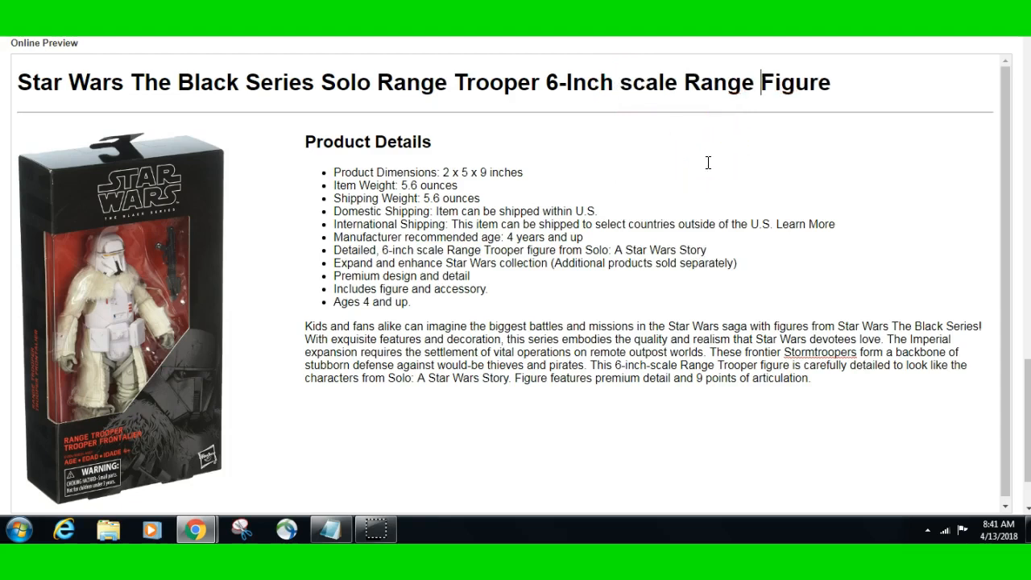
click(633, 87)
key(BackSpace)
text(S)
- Paste the copied "scale Range" before "Figure" in the listing's title and capitalize it as "Scale Range"
scroll(587, 214, up, 10)
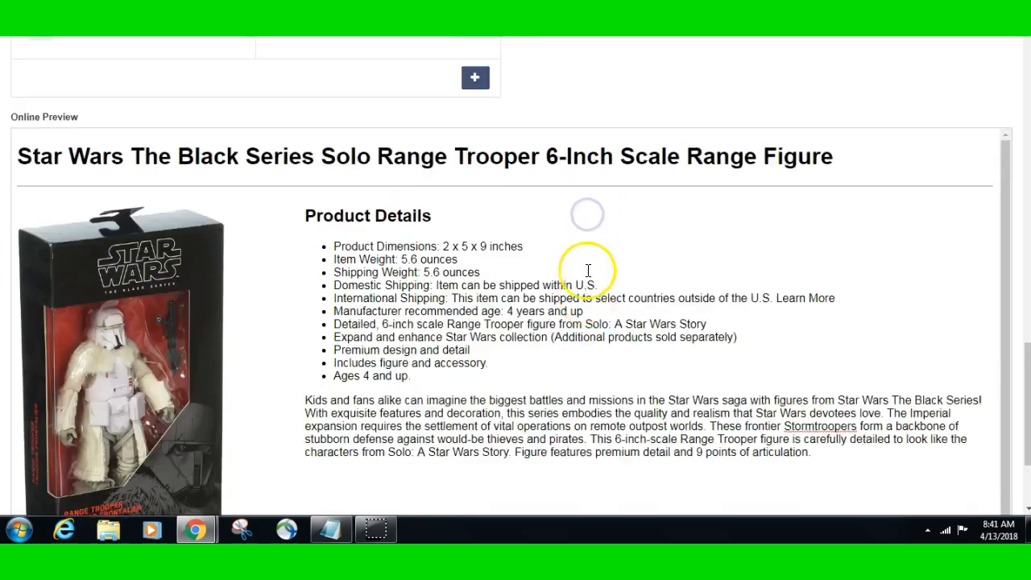
scroll(587, 279, up, 5)
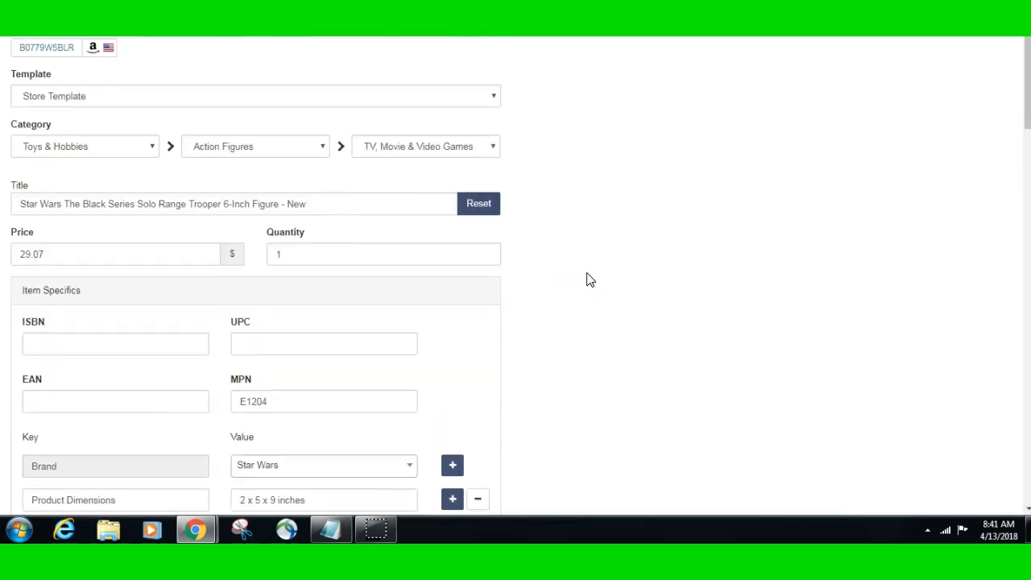
scroll(587, 280, down, 1)
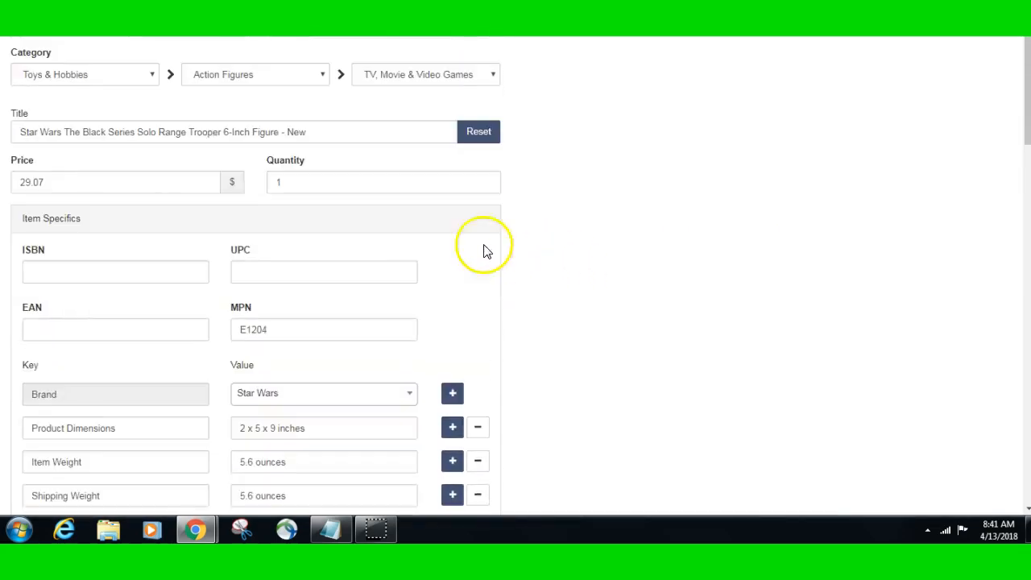
click(228, 133)
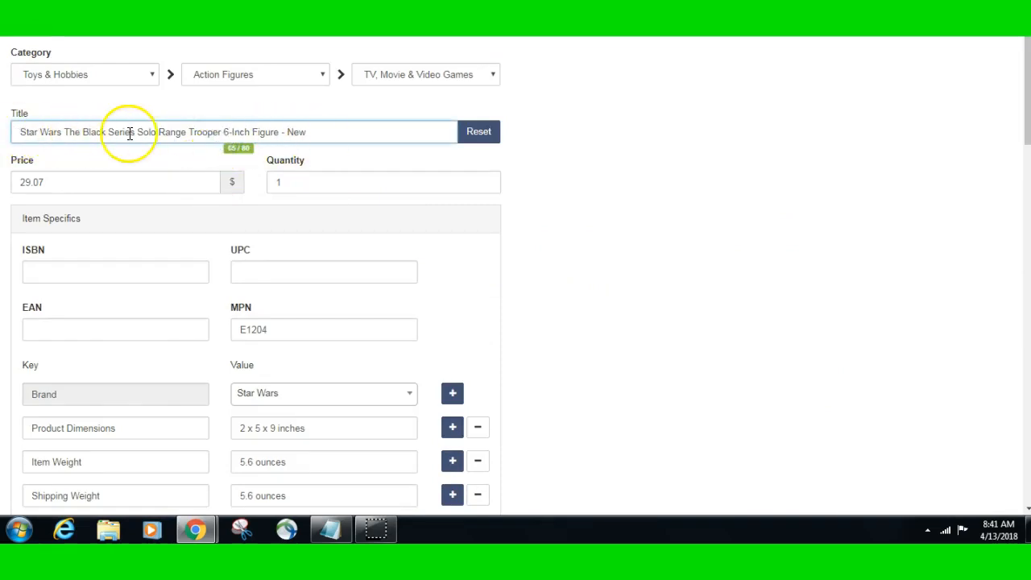
right_click(252, 132)
click(282, 218)
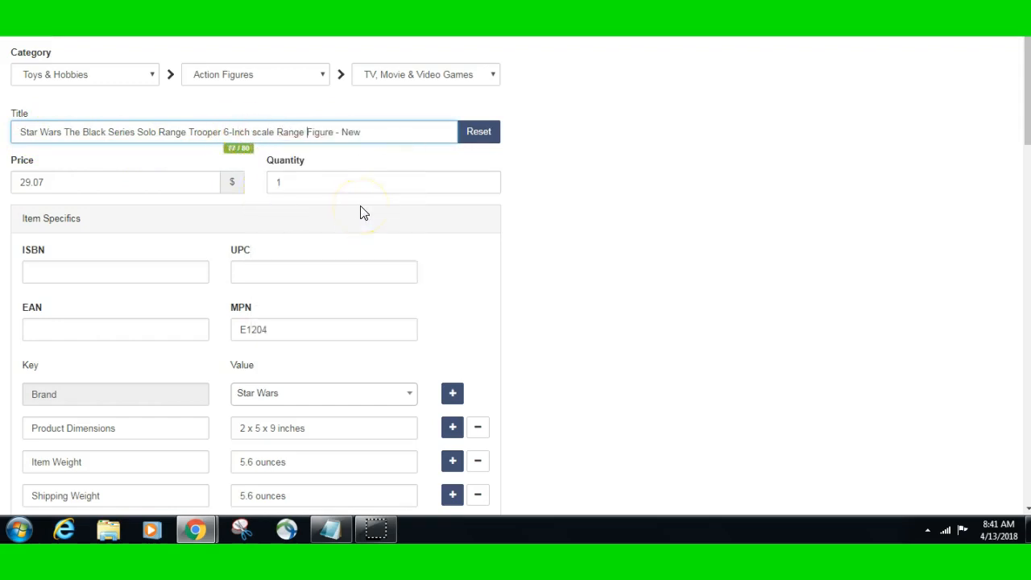
click(255, 132)
key(Delete)
text(S)
click(310, 132)
click(386, 131)
click(219, 150)
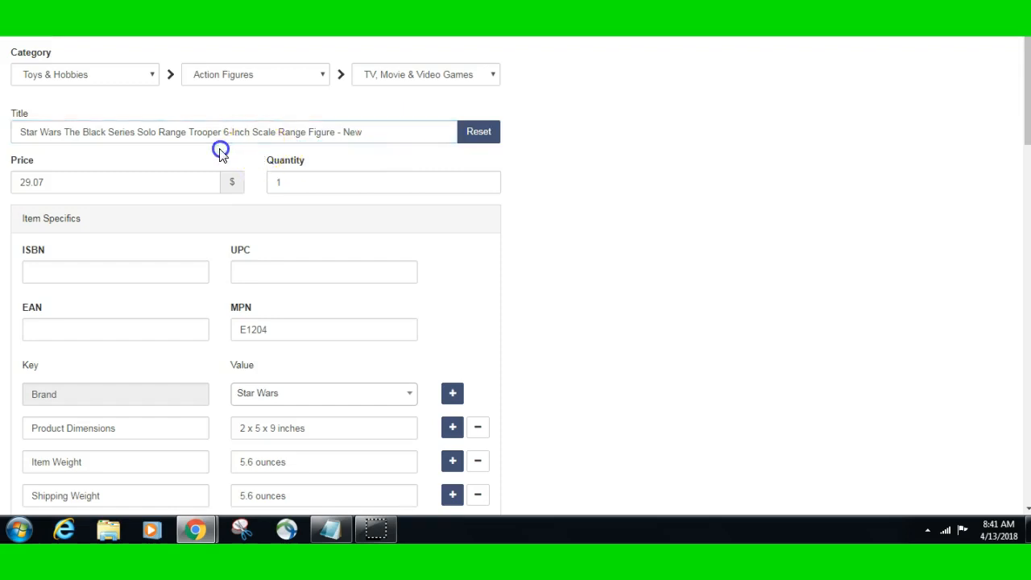
- Pad the end of the listing title with spaces up to the 80-character limit
click(386, 130)
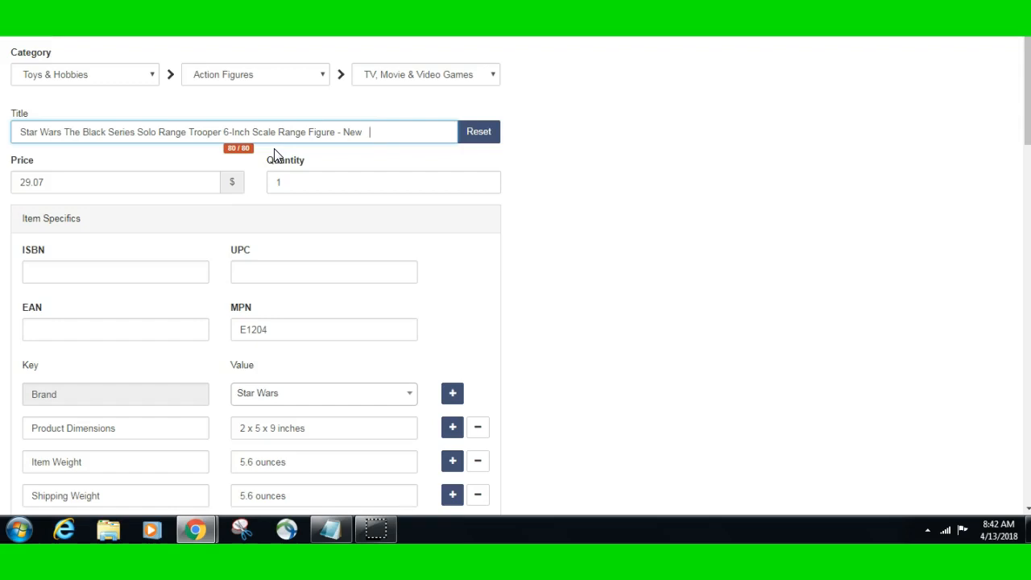
key(BackSpace)
click(571, 223)
click(301, 186)
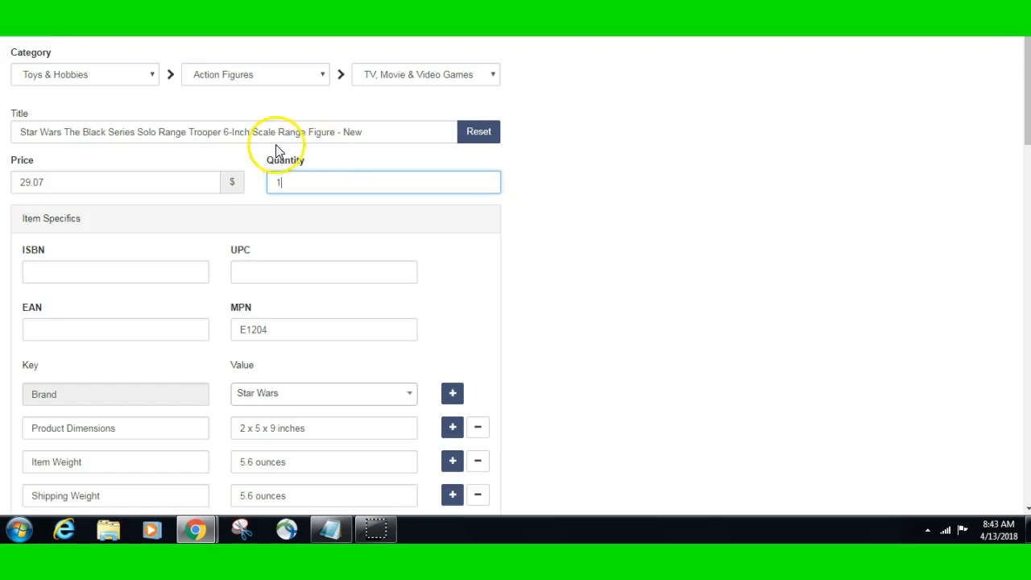
click(524, 242)
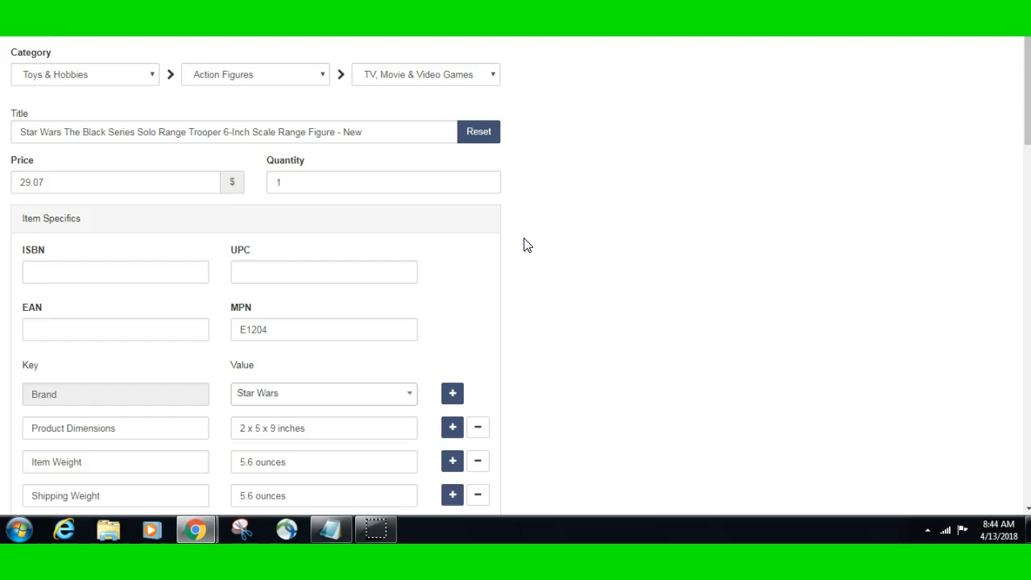
click(539, 290)
click(545, 295)
scroll(566, 304, down, 1)
scroll(566, 305, up, 2)
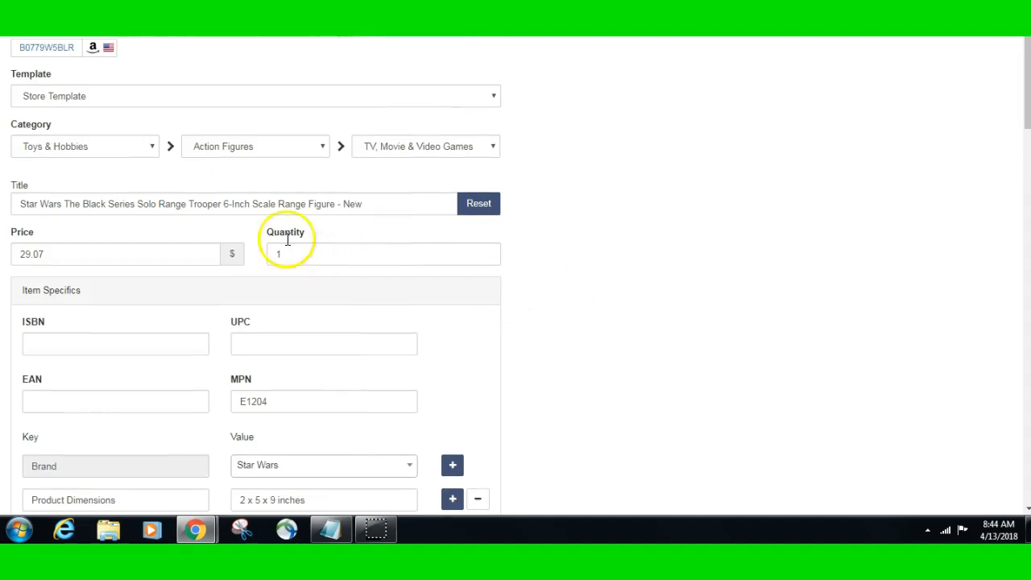
click(17, 203)
drag(18, 203, 363, 212)
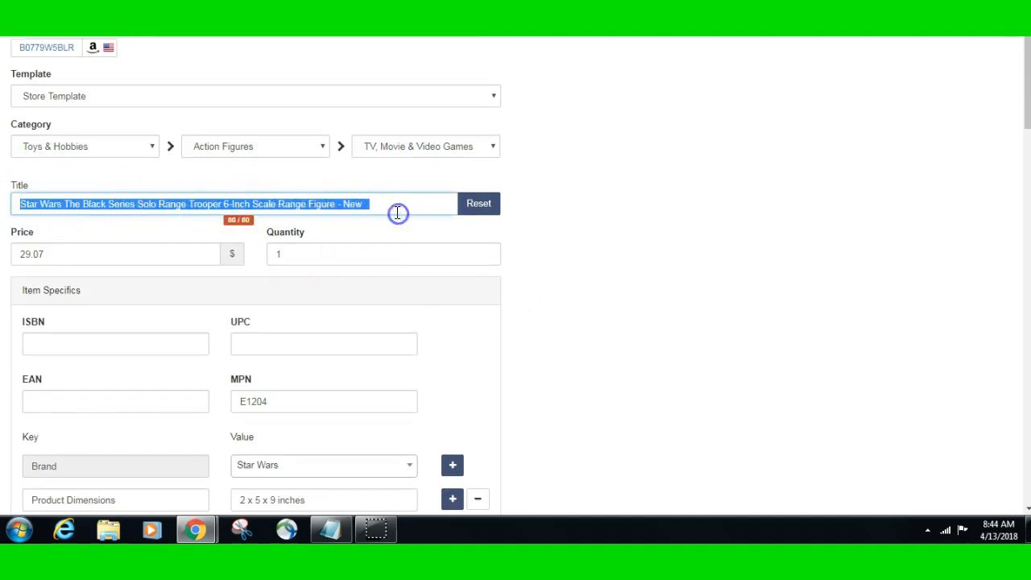
click(390, 204)
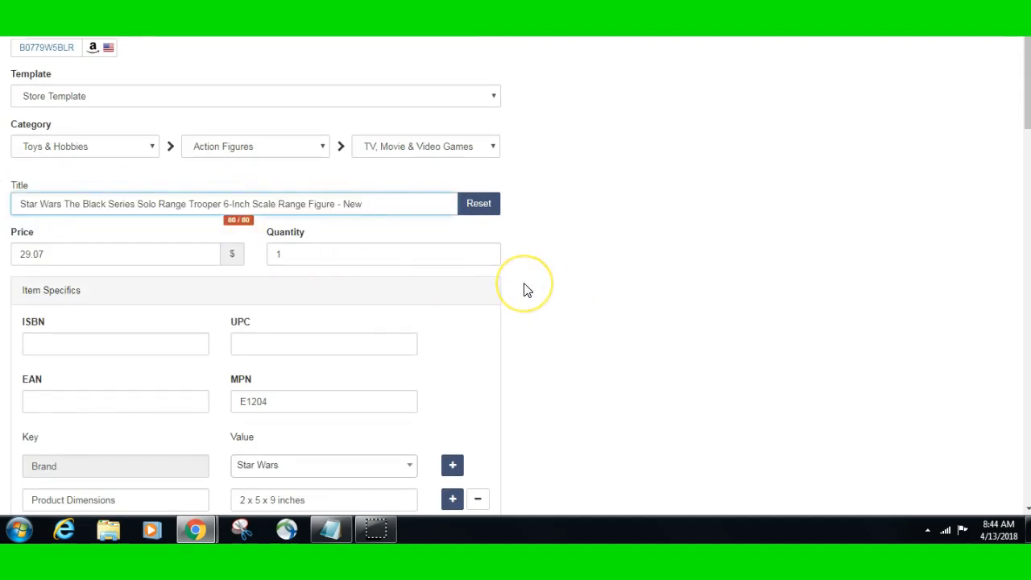
- Remove the image showing the back of the box from the listing's images
scroll(524, 290, down, 4)
scroll(524, 290, down, 10)
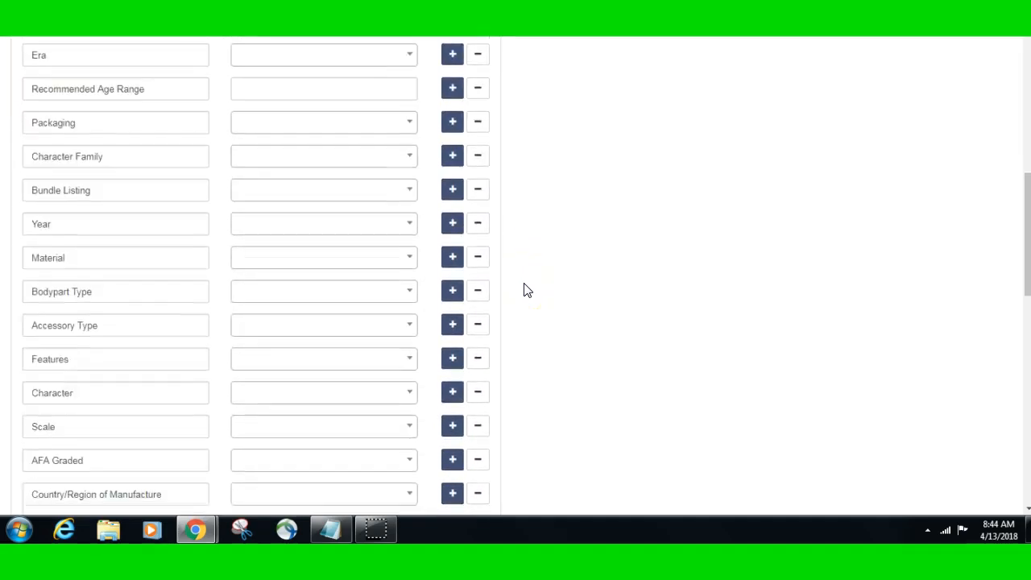
scroll(523, 290, down, 1)
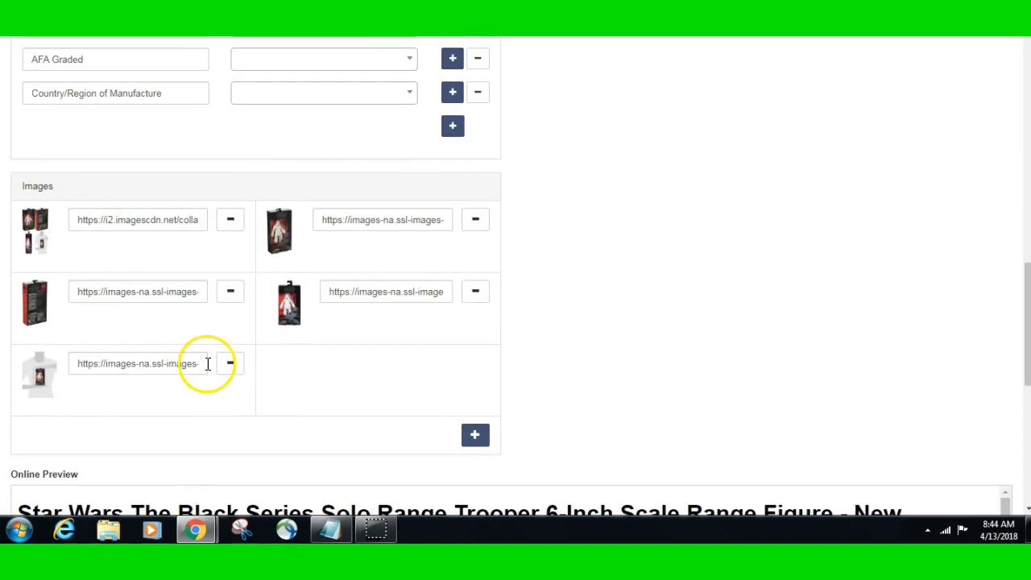
click(230, 296)
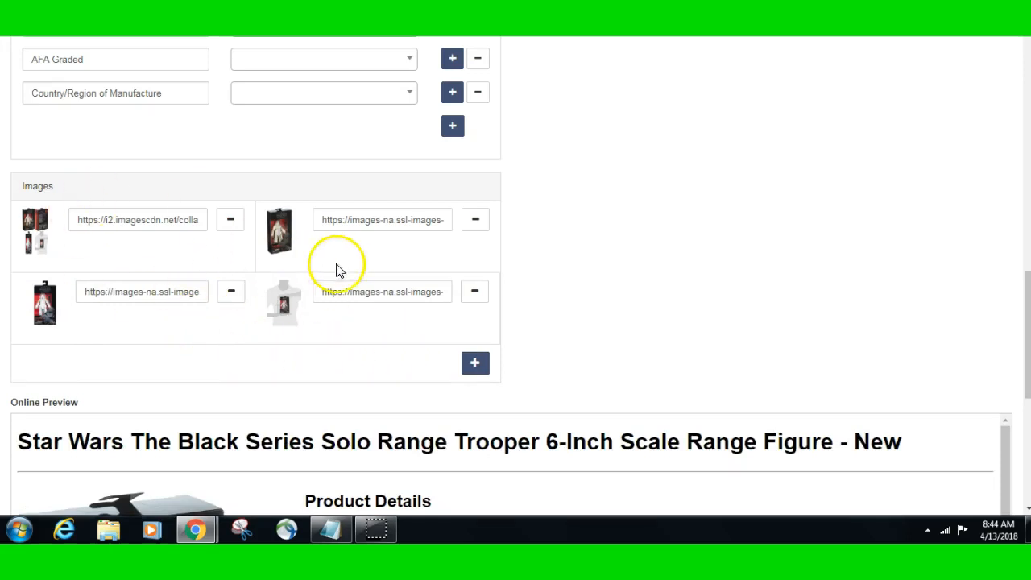
scroll(564, 369, up, 5)
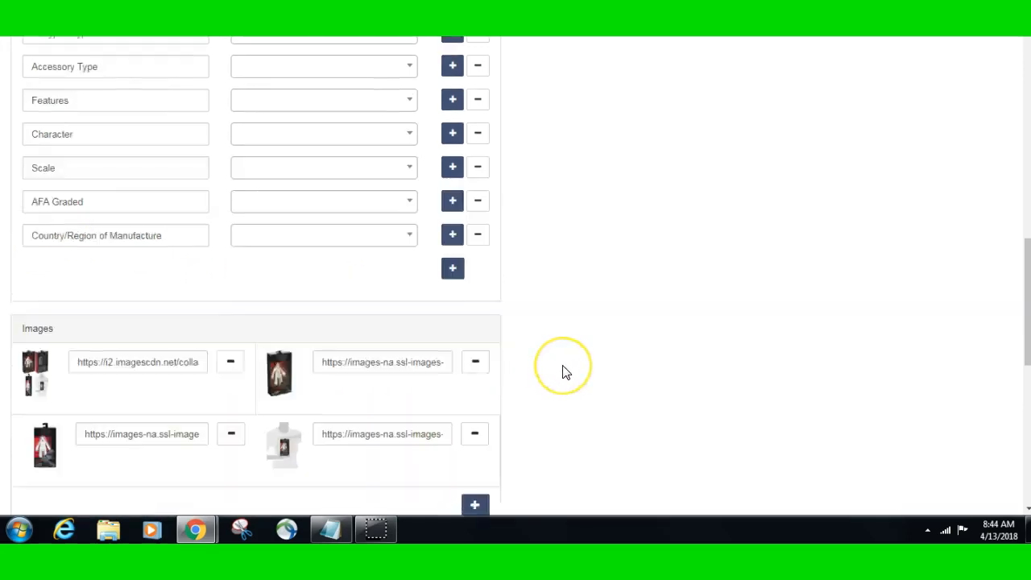
- Open the Range Trooper listing's Amazon source product page in a new tab and switch to it
scroll(564, 372, up, 10)
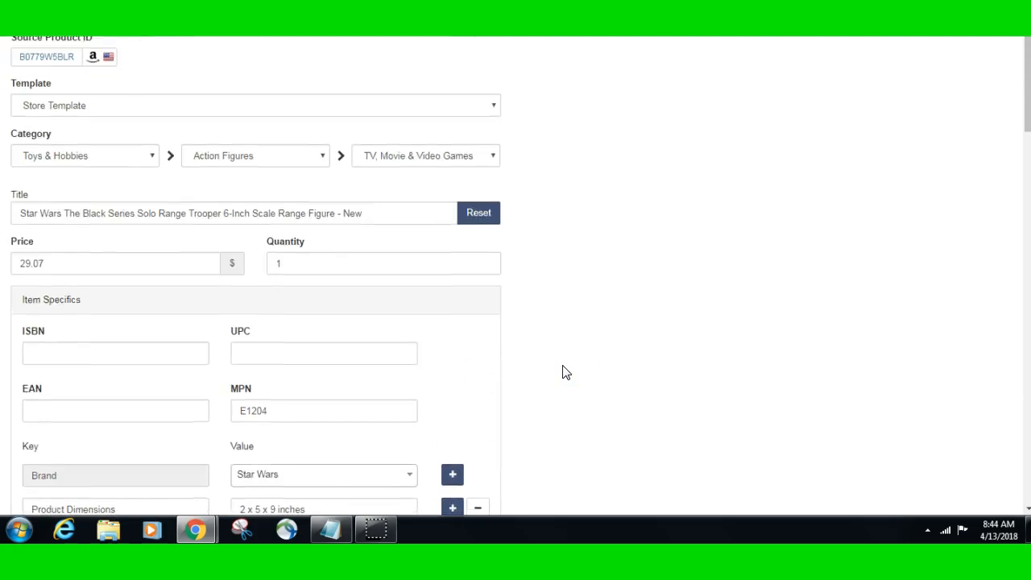
click(51, 127)
right_click(50, 127)
click(69, 132)
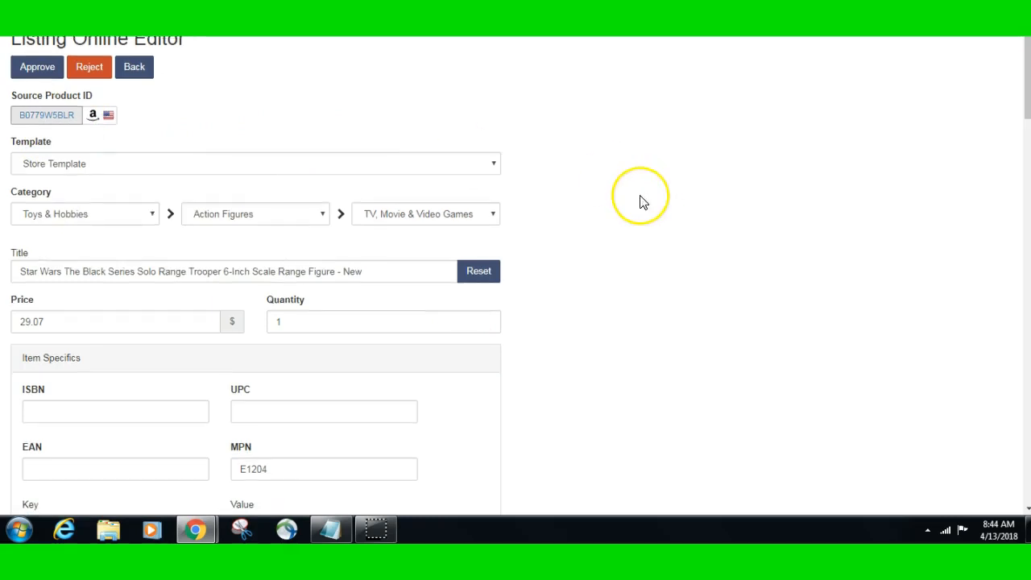
scroll(642, 201, down, 7)
scroll(641, 201, down, 10)
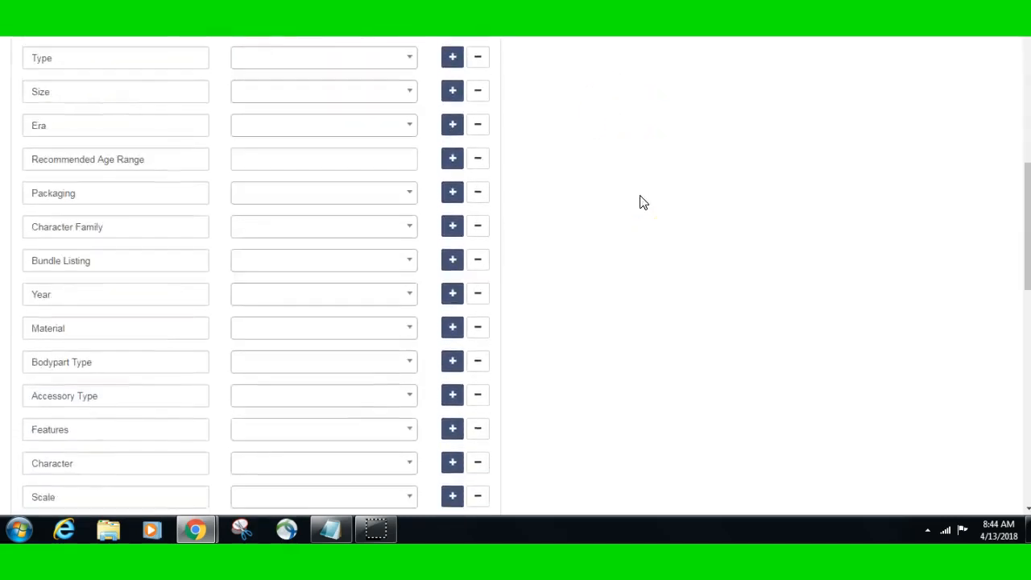
click(583, 201)
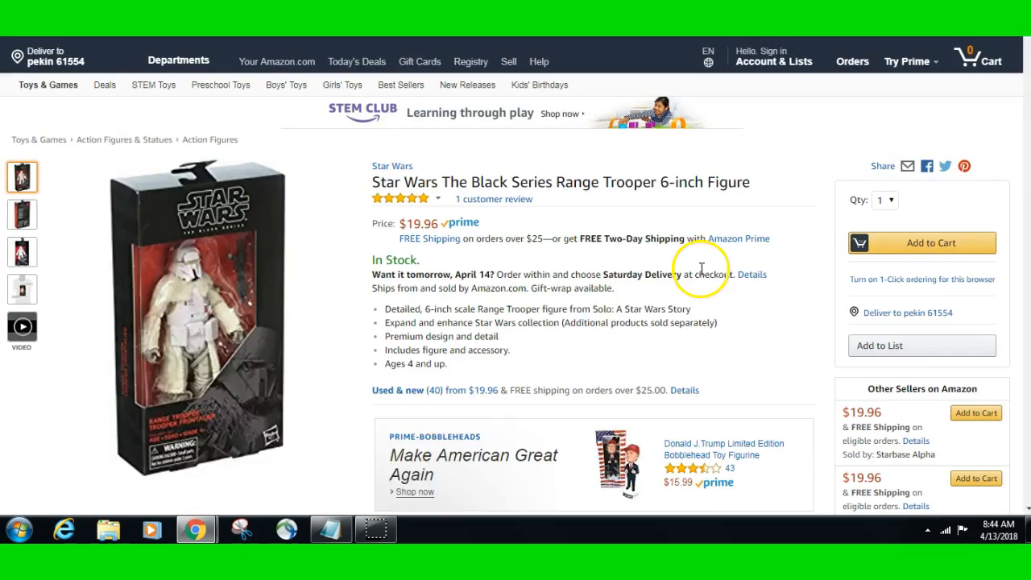
- Enlarge the Amazon product image showing the back of the box and copy its image address
scroll(633, 241, up, 1)
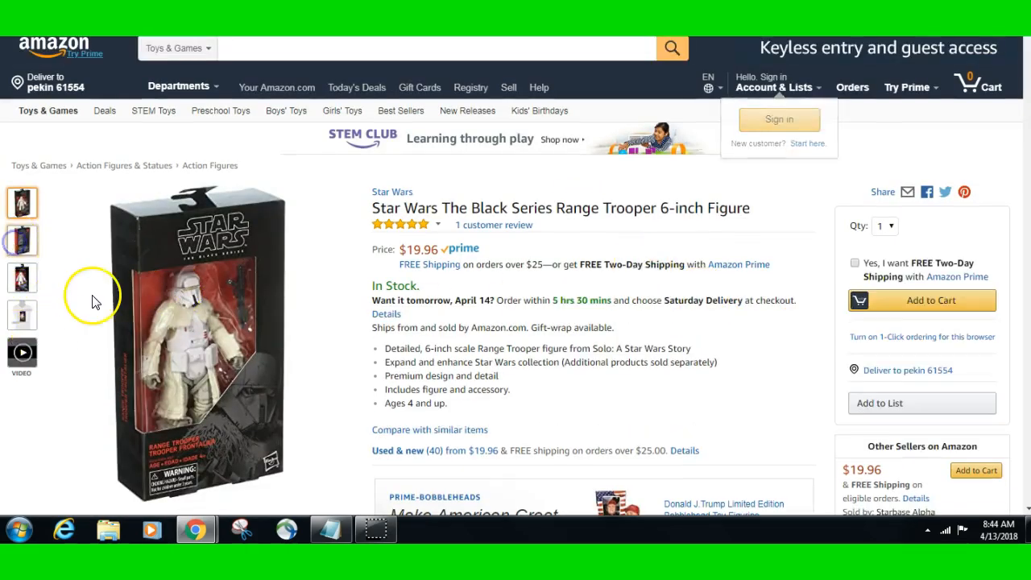
mouse_move(26, 241)
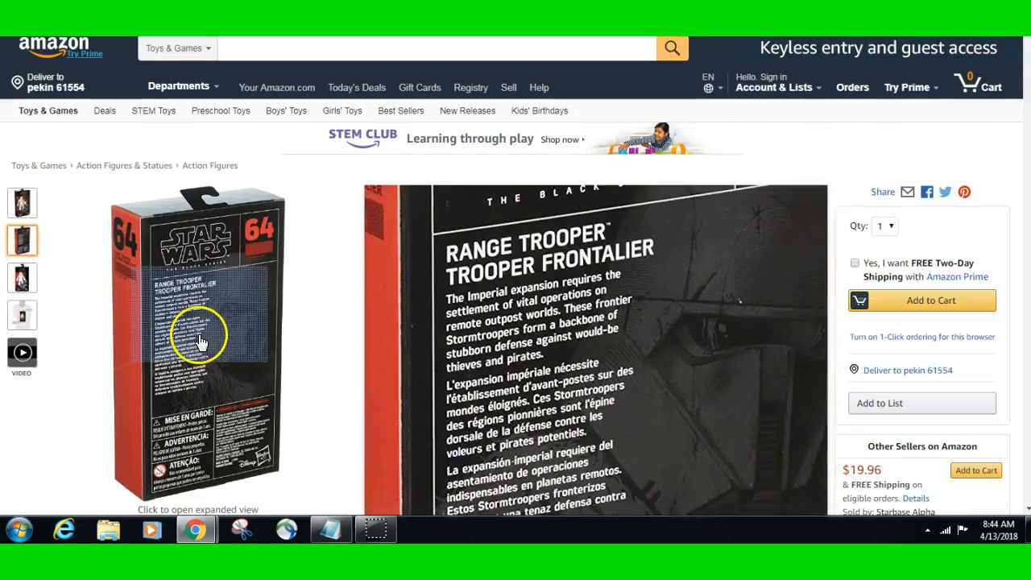
click(198, 334)
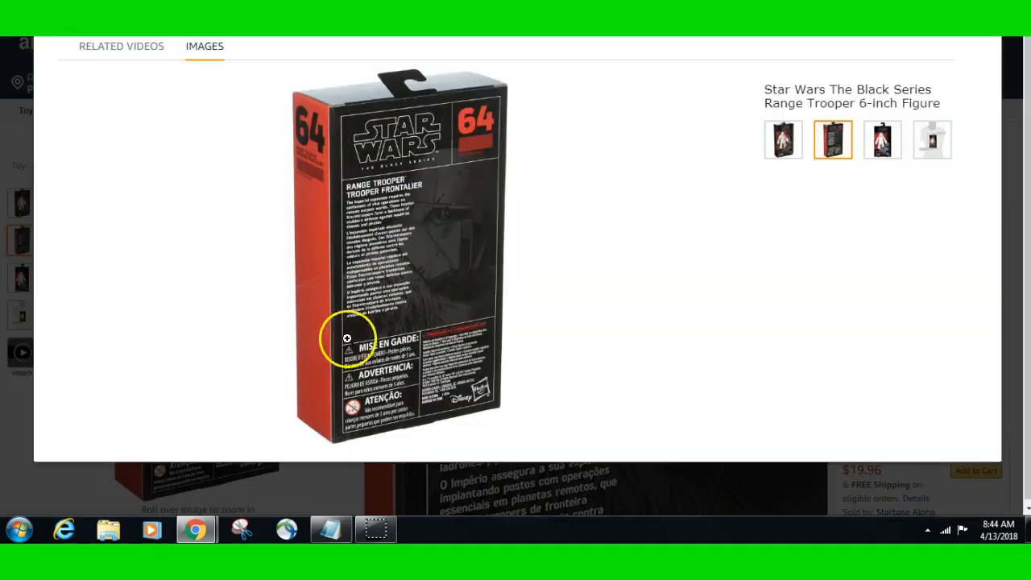
right_click(459, 246)
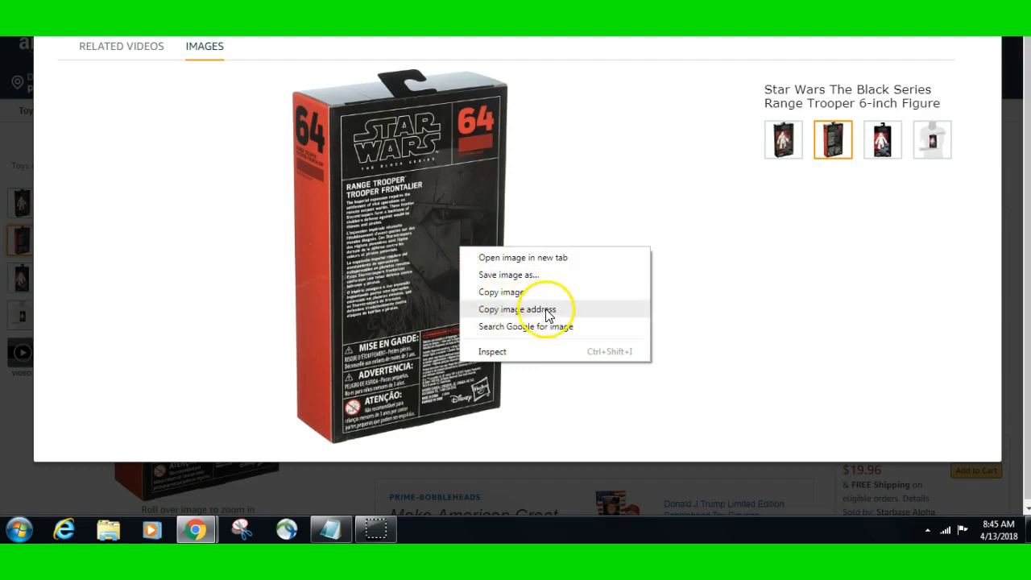
click(512, 311)
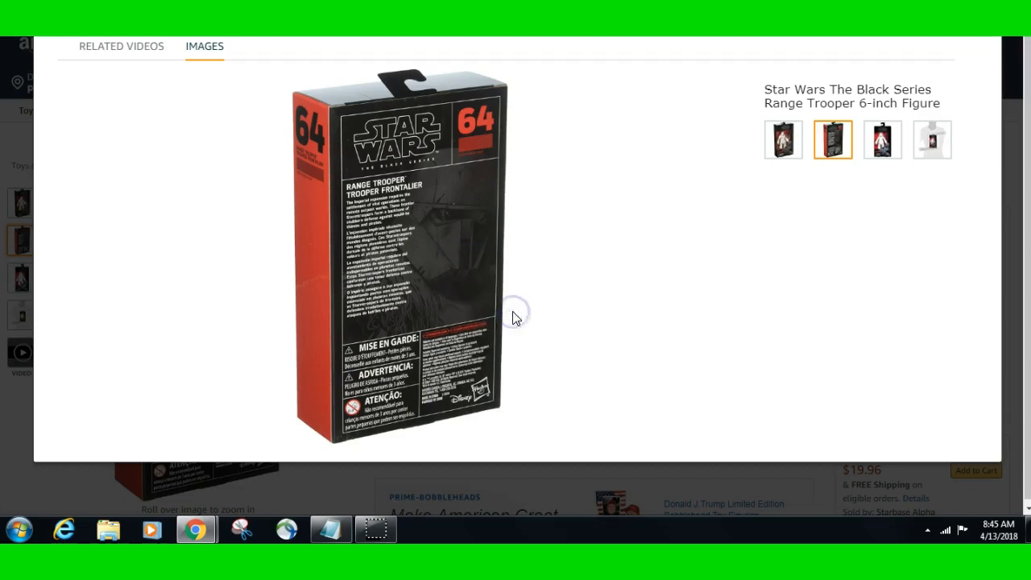
- Add a new image entry to the listing in easync and paste the copied image address into it
click(153, 24)
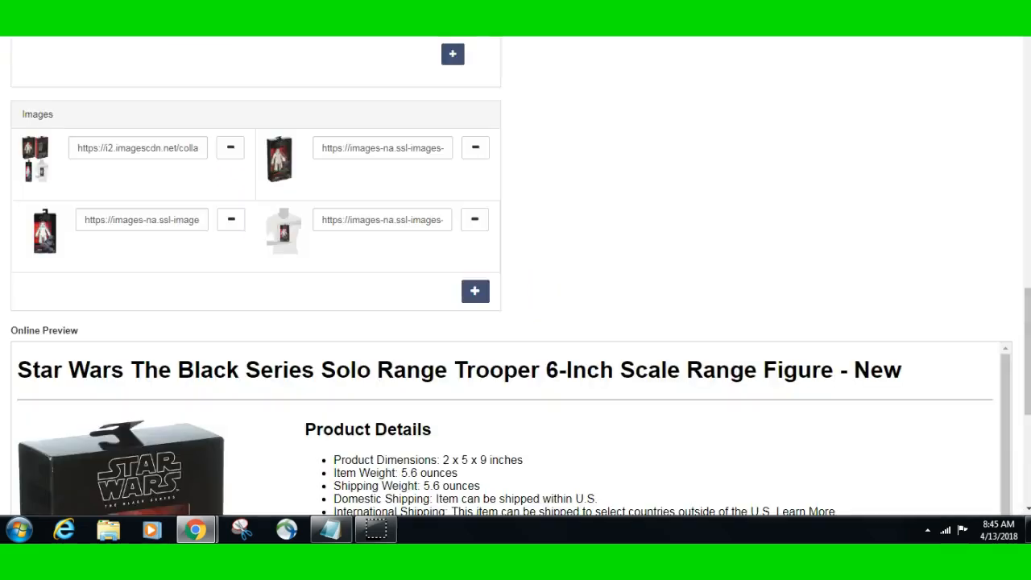
click(475, 293)
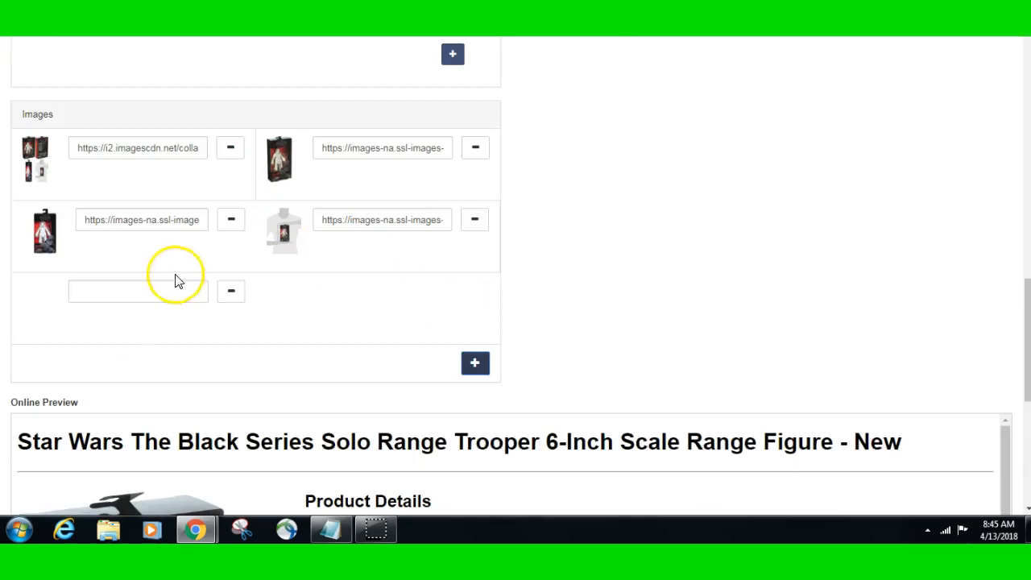
click(164, 290)
right_click(163, 290)
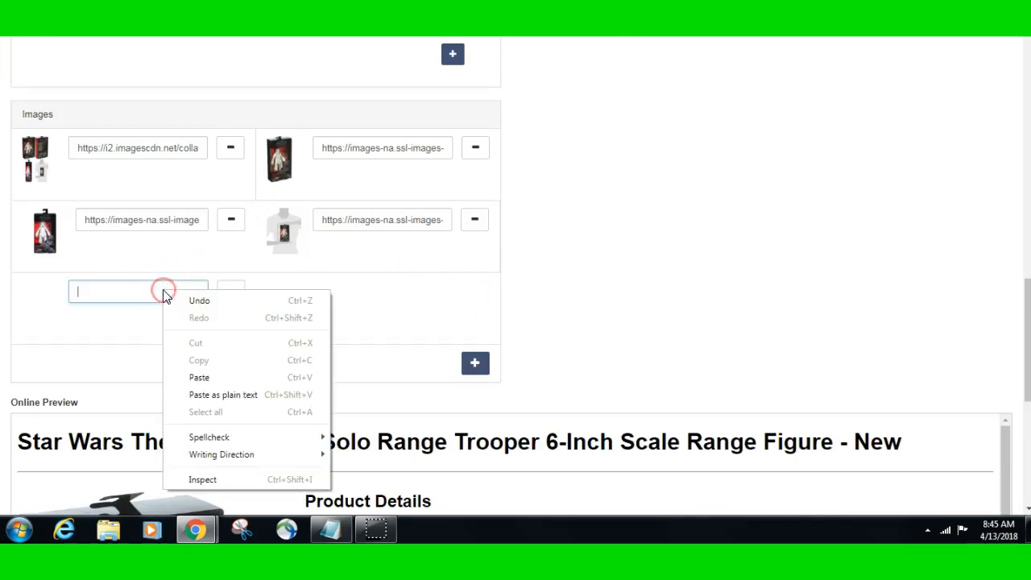
click(179, 375)
click(372, 341)
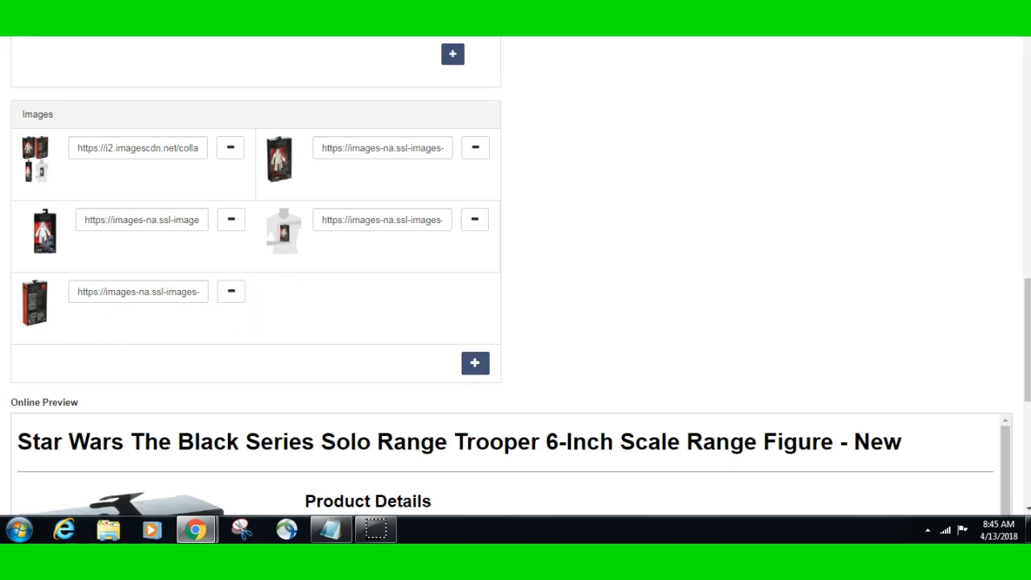
- Copy the back-of-box image's address from Amazon once more and return to the listing editor
key(ctrl+Tab)
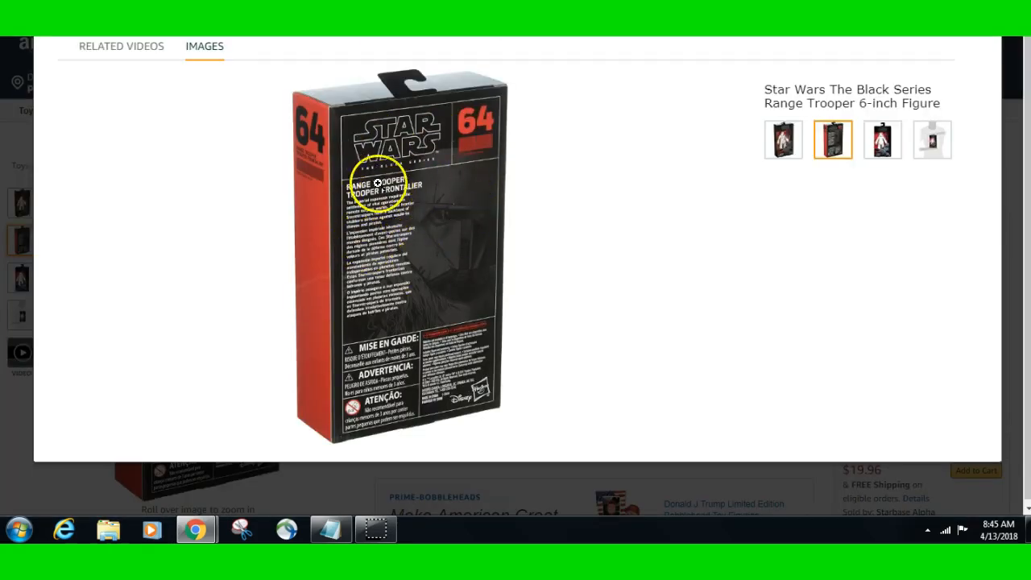
right_click(462, 226)
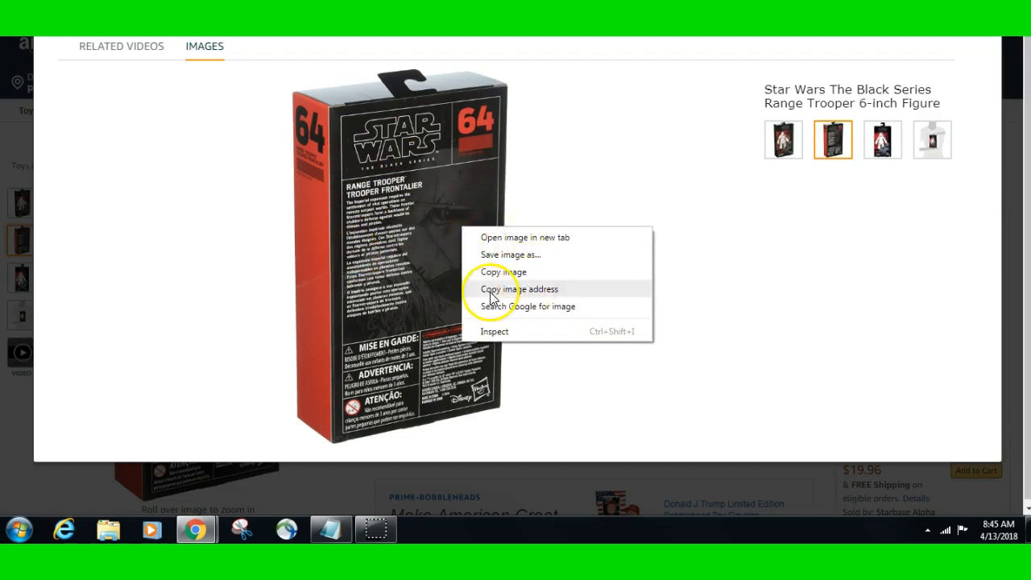
click(547, 293)
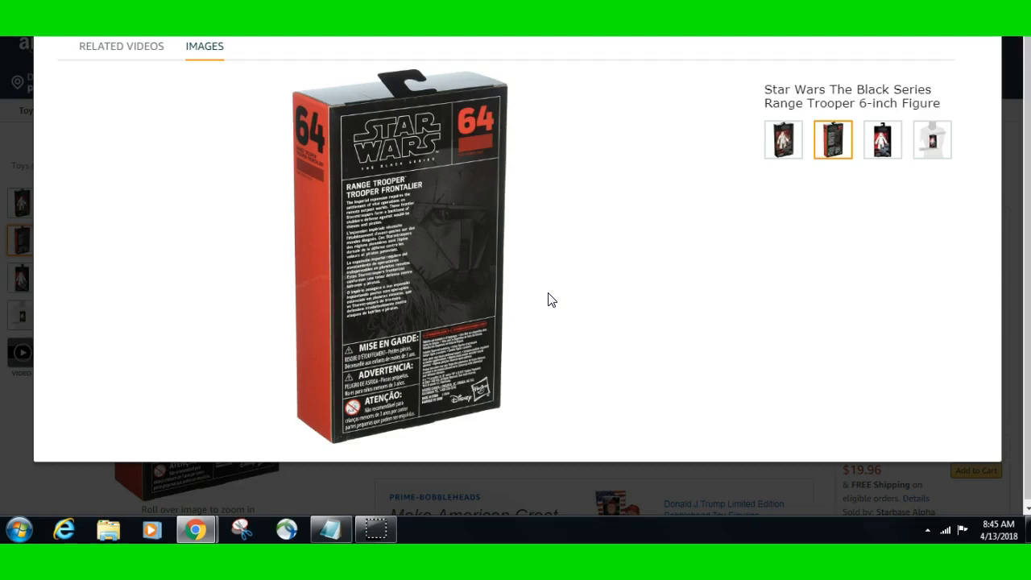
click(380, 256)
click(217, 9)
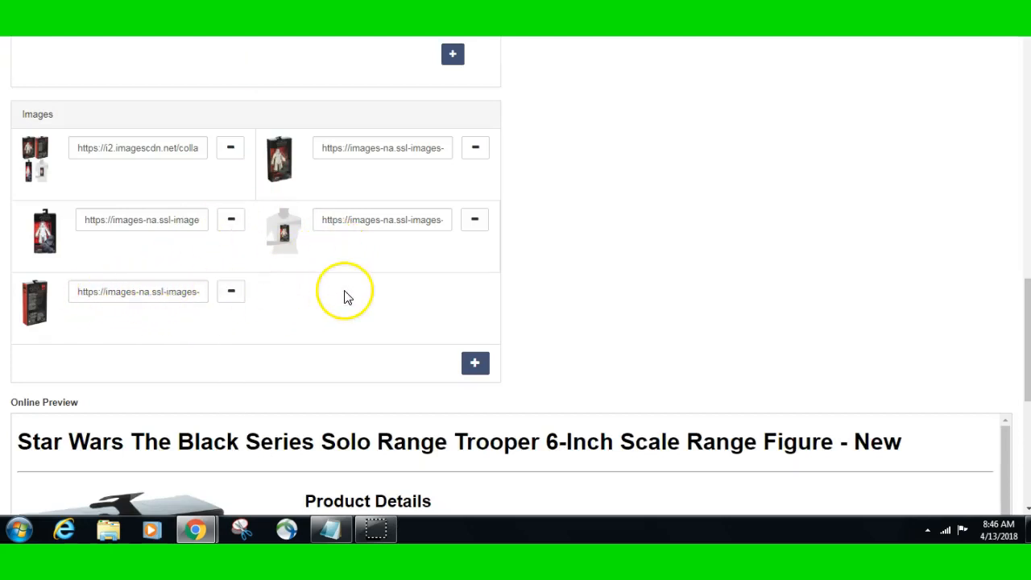
- Delete the closing sentences about Hasbro producing Star Wars products under Lucasfilm license and its trademarks from the preview description
scroll(343, 298, down, 5)
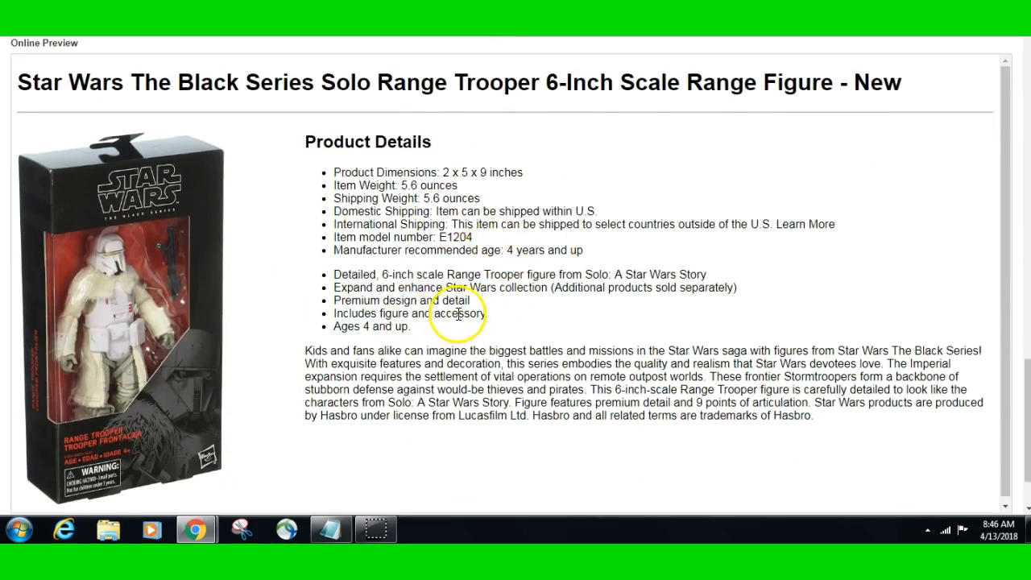
click(495, 313)
click(305, 157)
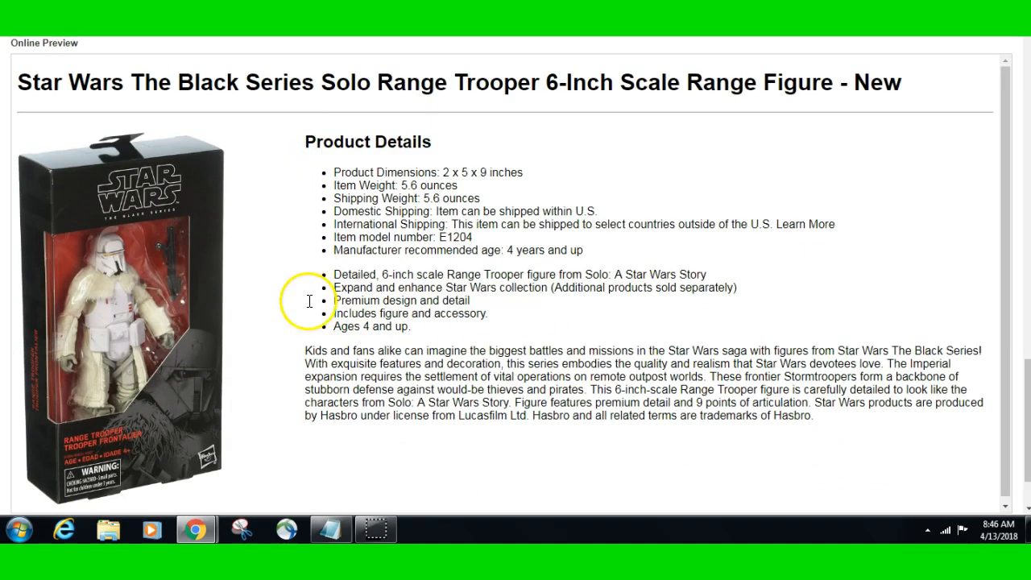
drag(302, 349, 435, 363)
click(446, 376)
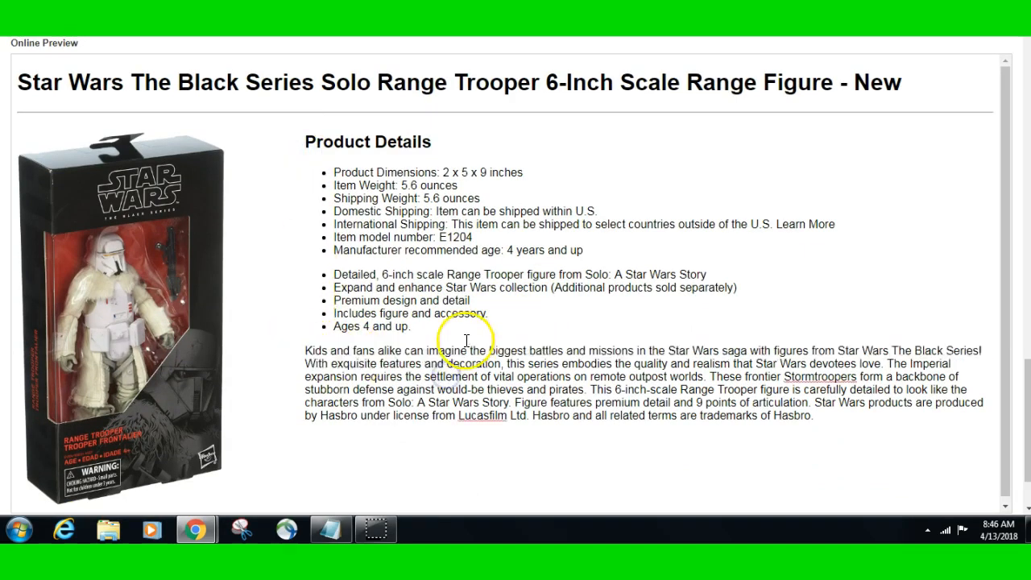
scroll(500, 339, down, 3)
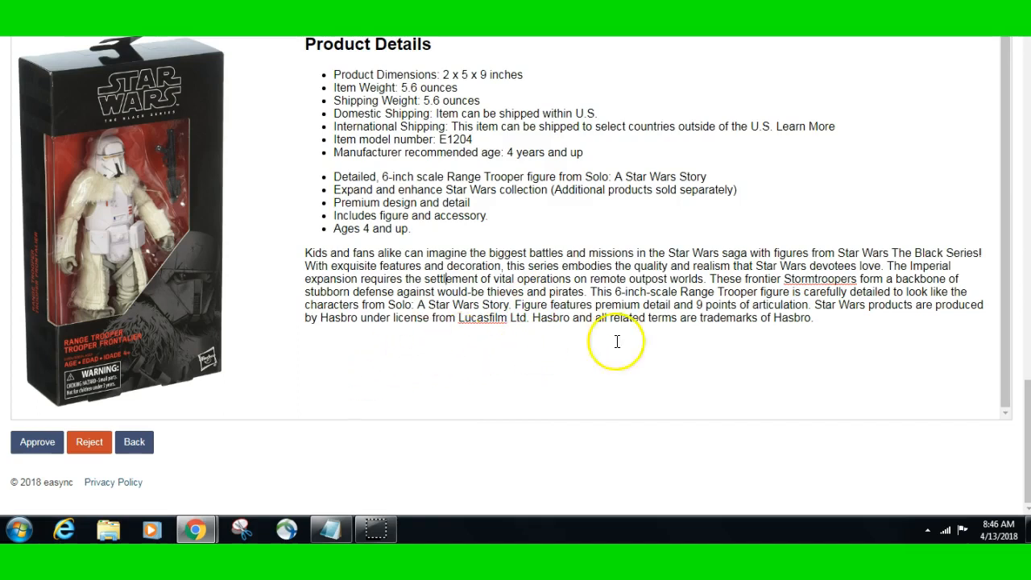
drag(816, 304, 822, 321)
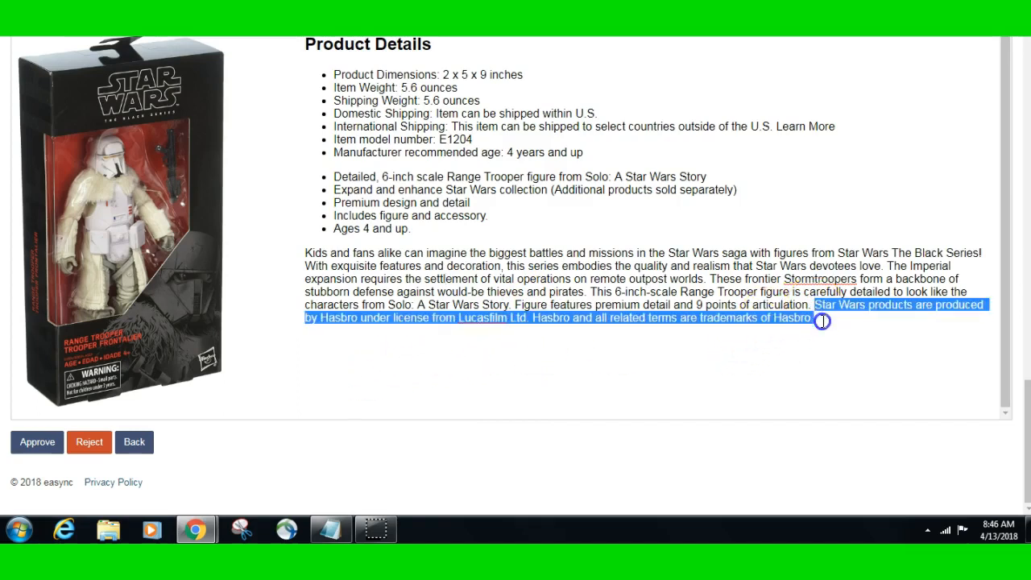
key(BackSpace)
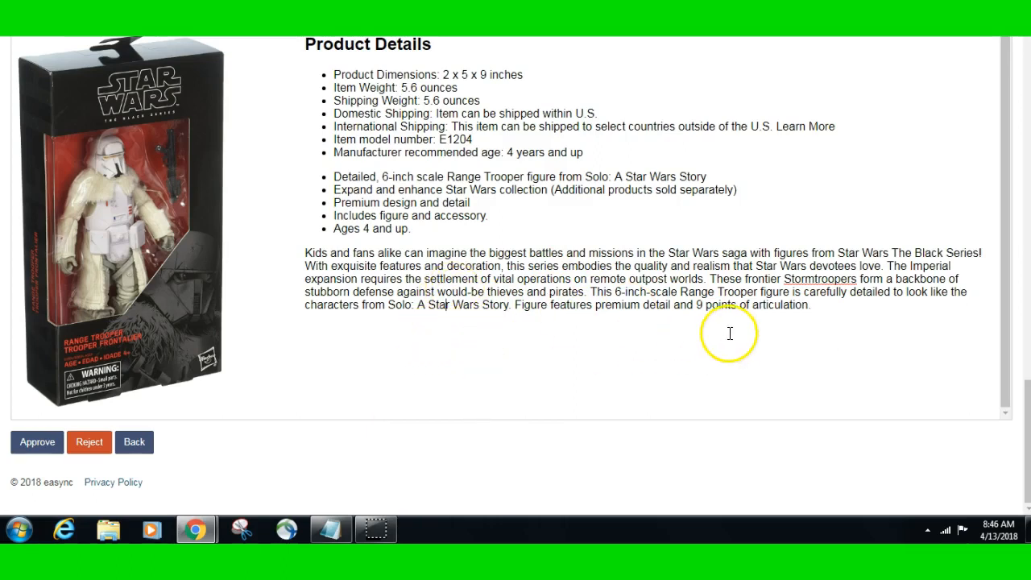
click(306, 328)
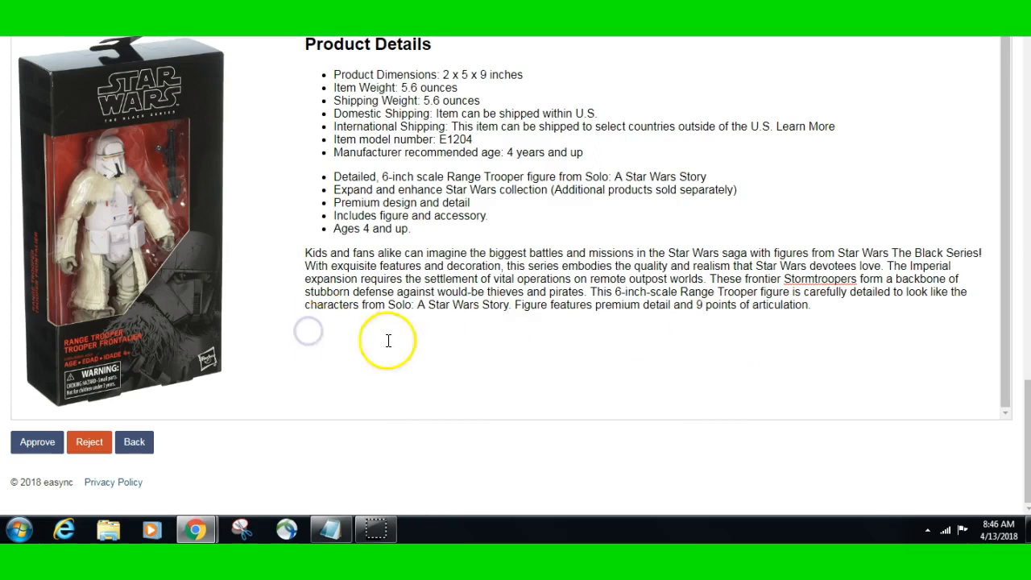
click(842, 307)
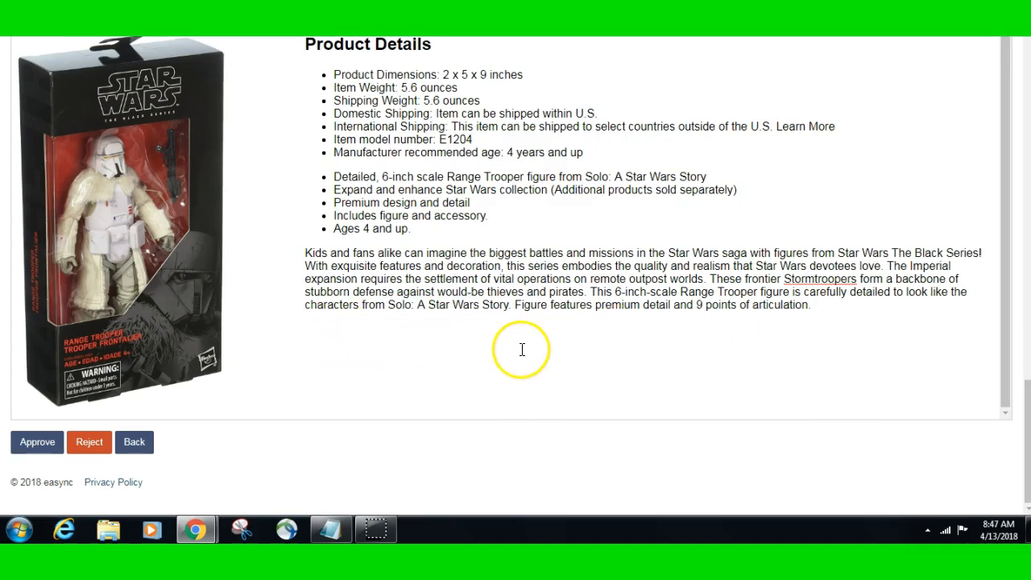
click(577, 341)
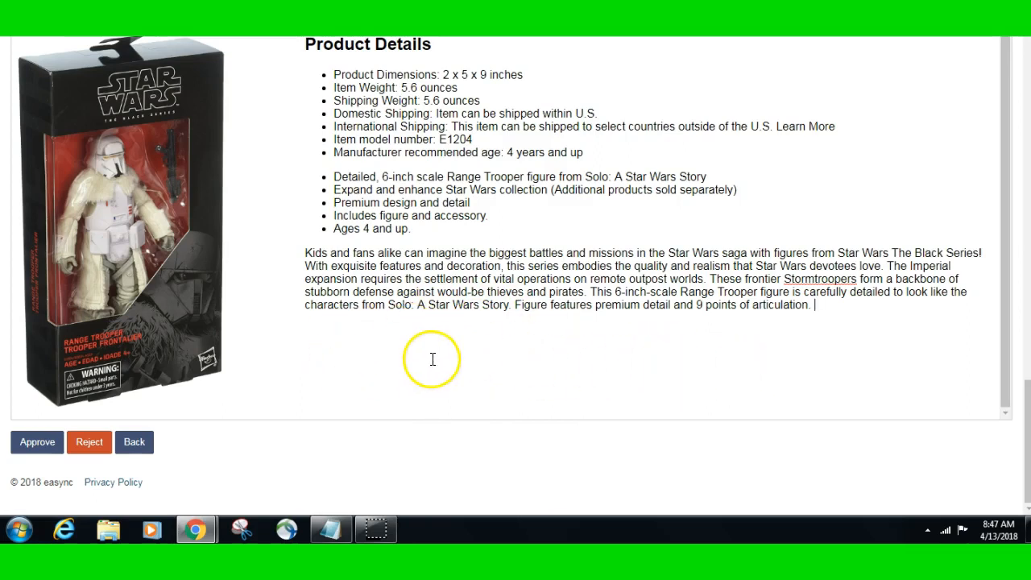
drag(375, 350, 567, 379)
click(590, 355)
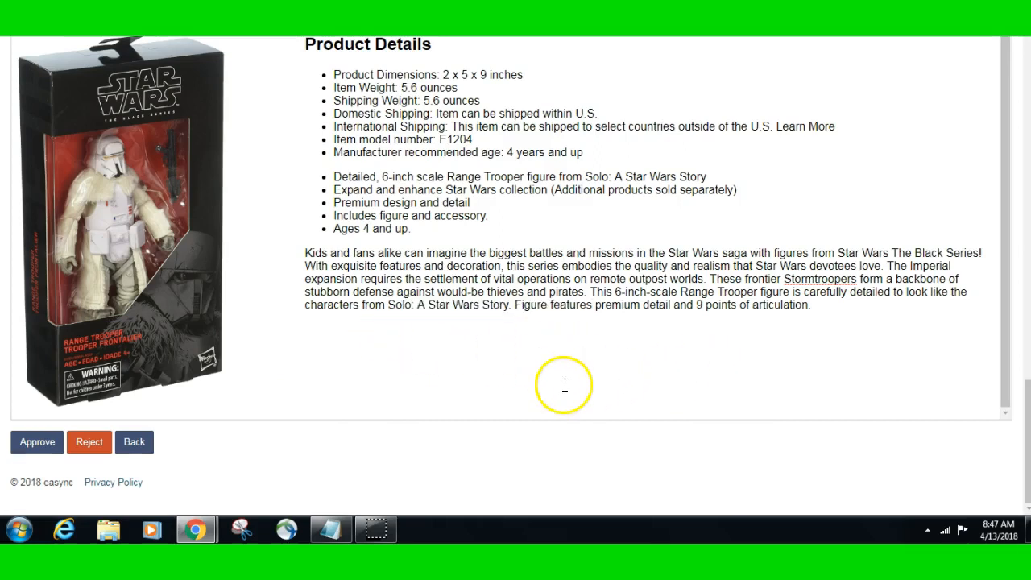
- Approve the edited Range Trooper listing for publication
click(25, 447)
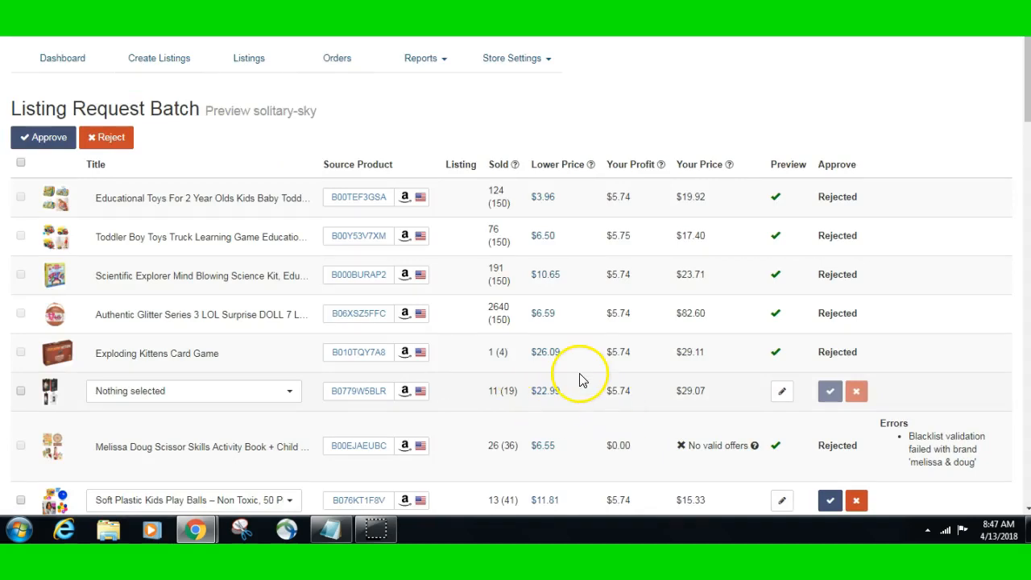
click(829, 391)
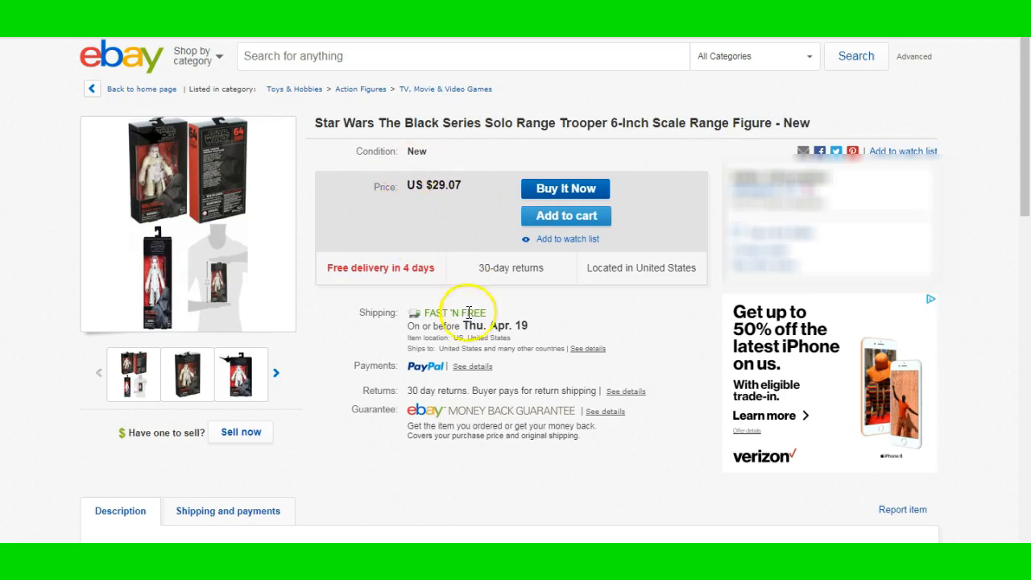
- Examine the published Range Trooper listing on eBay, checking the delivery date and paging through its enlarged images
drag(455, 326, 539, 332)
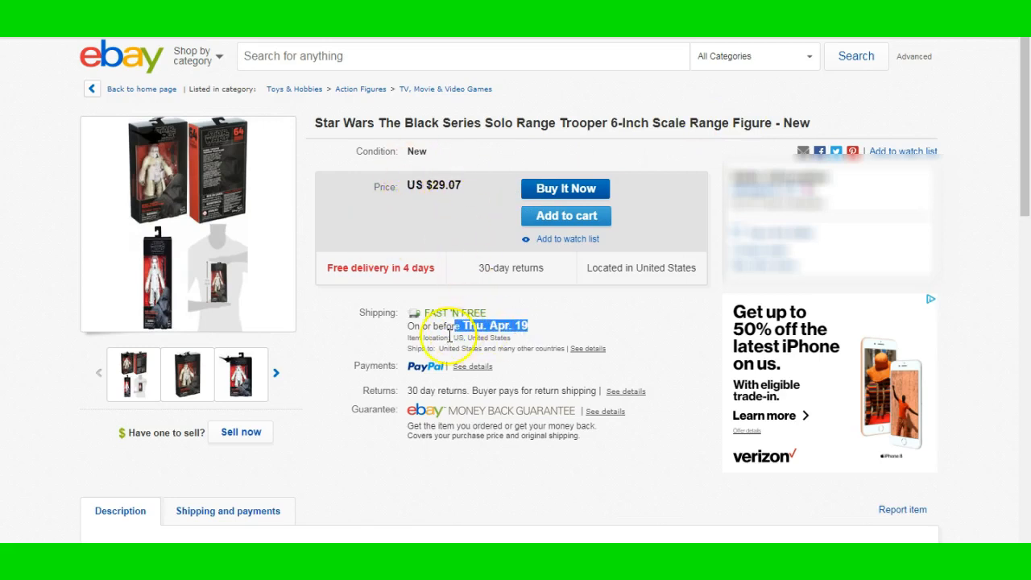
scroll(375, 363, down, 1)
mouse_move(180, 177)
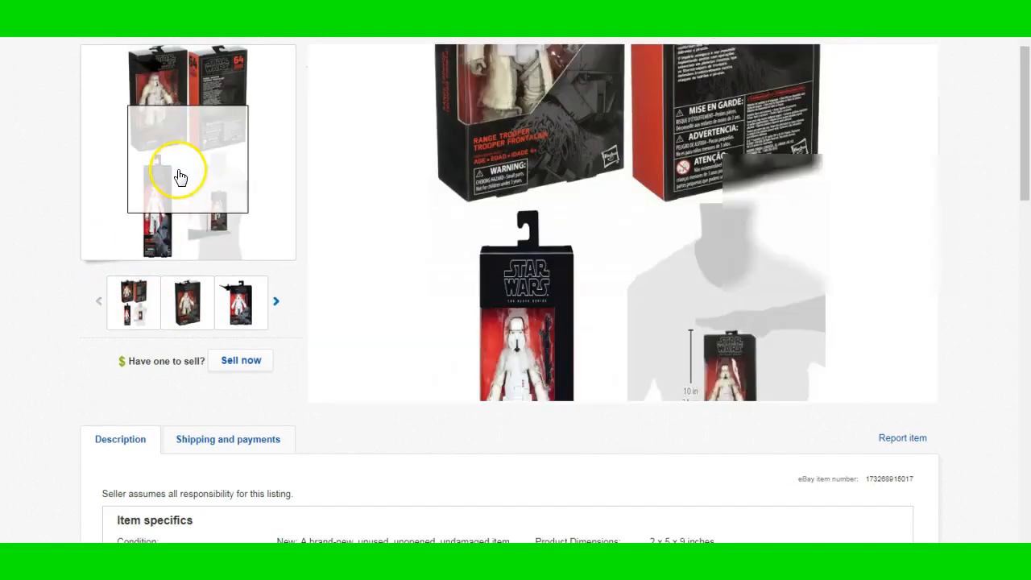
scroll(386, 355, up, 1)
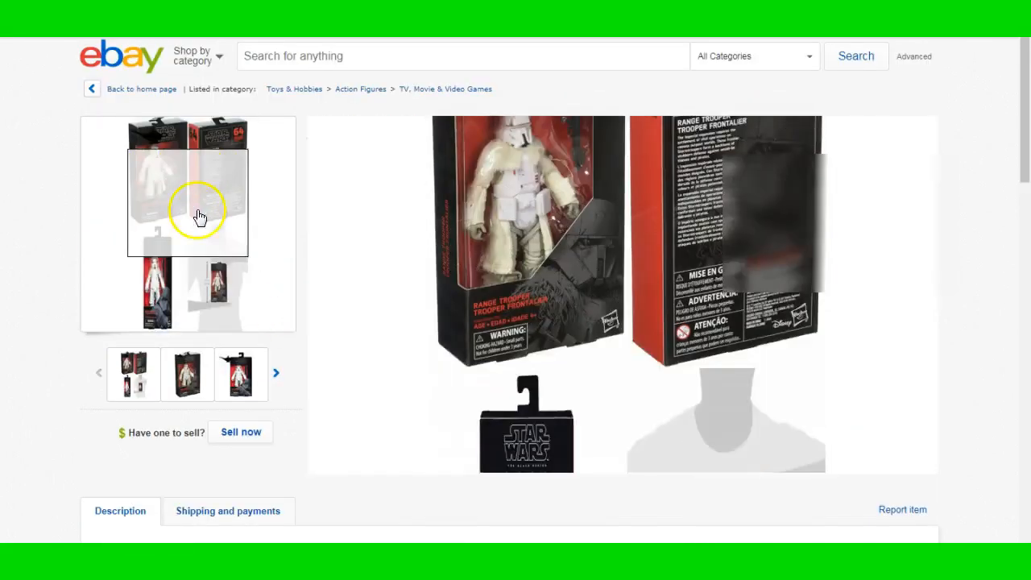
click(198, 230)
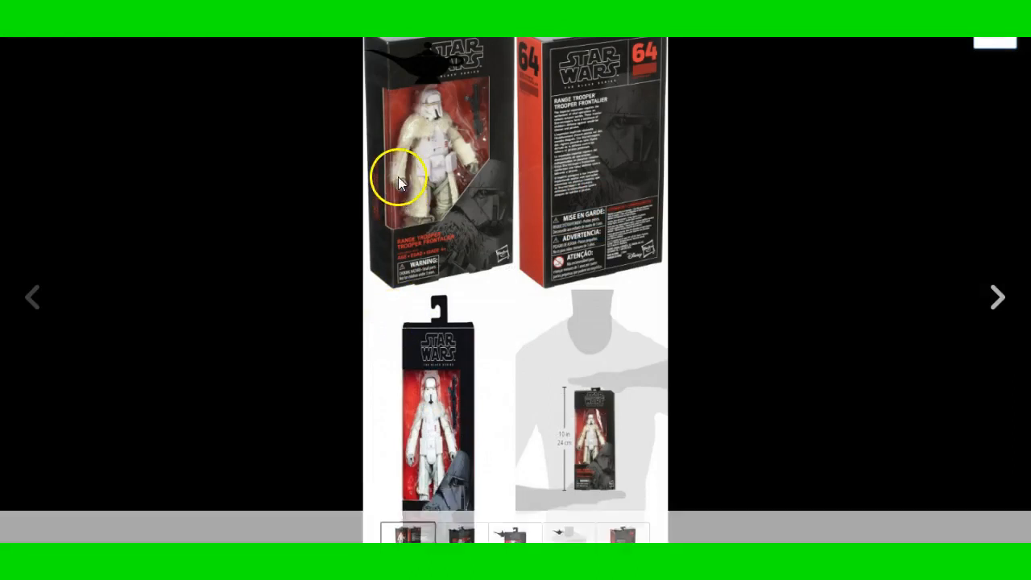
click(997, 299)
click(996, 299)
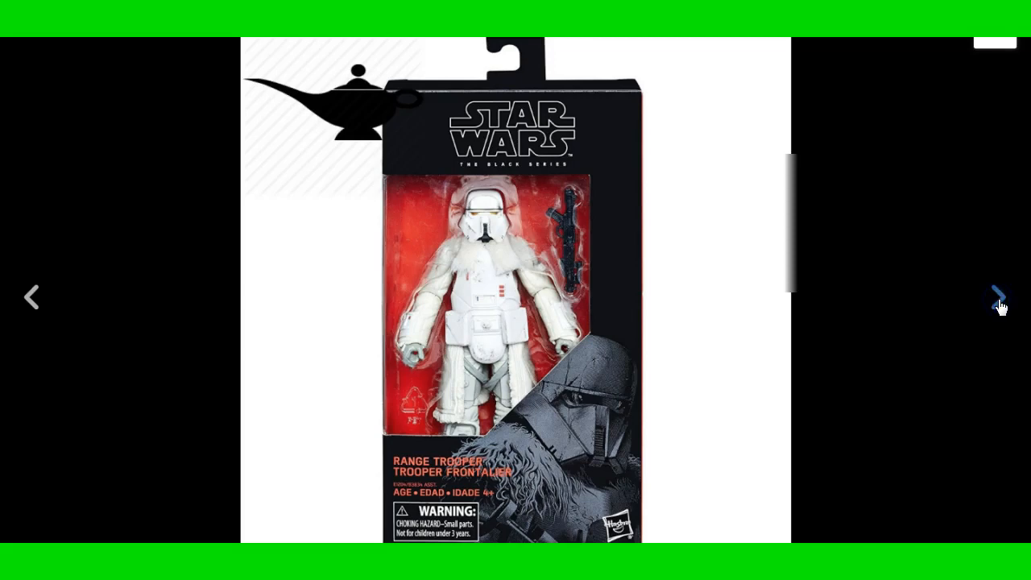
click(998, 301)
click(998, 301)
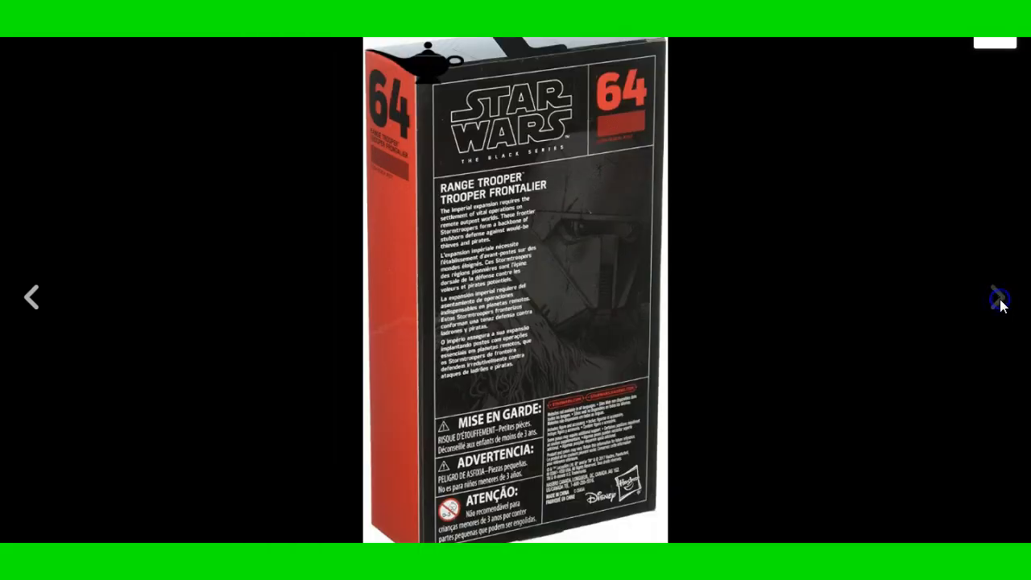
- Close the enlarged images and examine the collage used as the main picture of the Range Trooper eBay listing
click(994, 40)
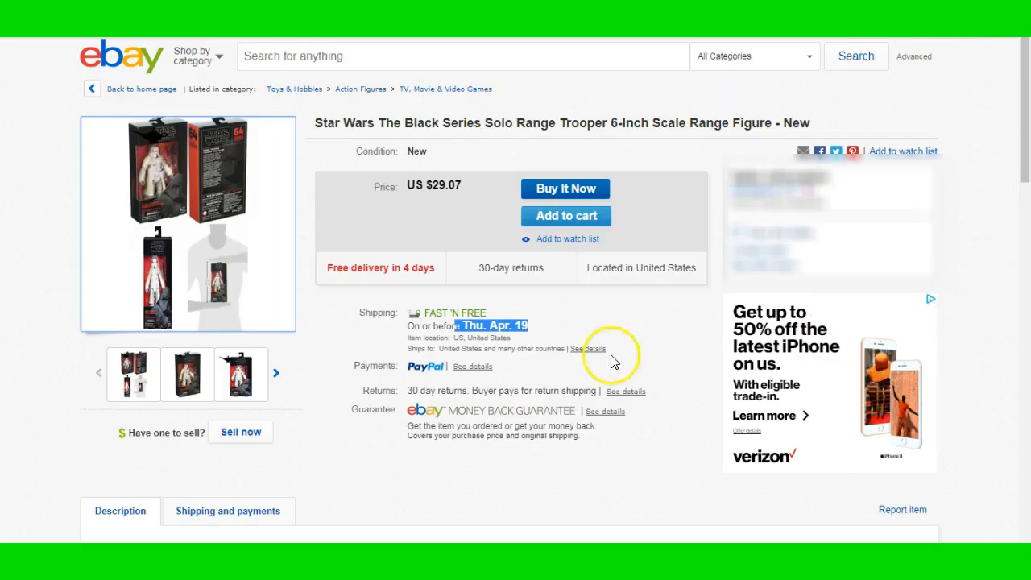
click(307, 381)
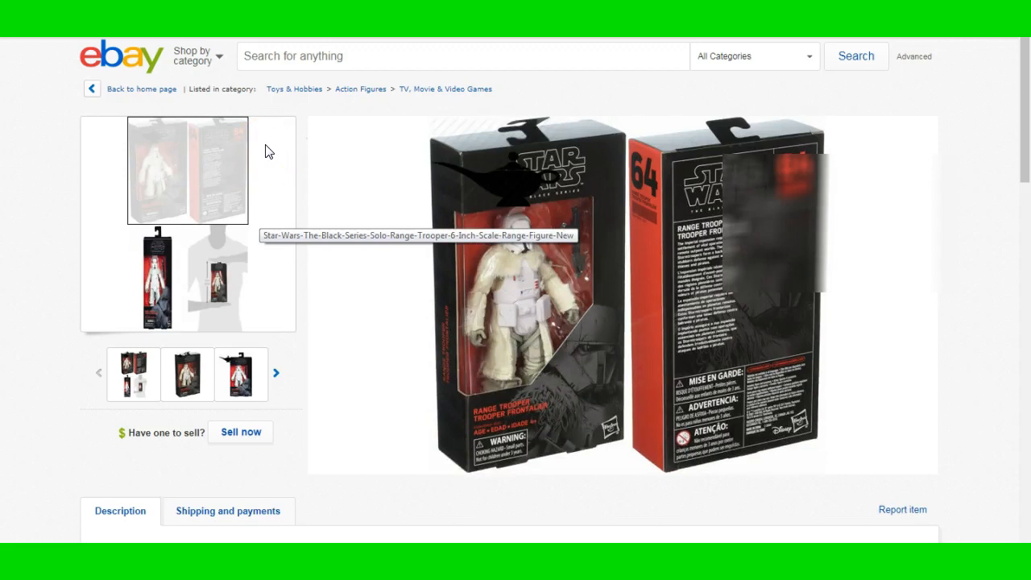
click(253, 281)
click(286, 201)
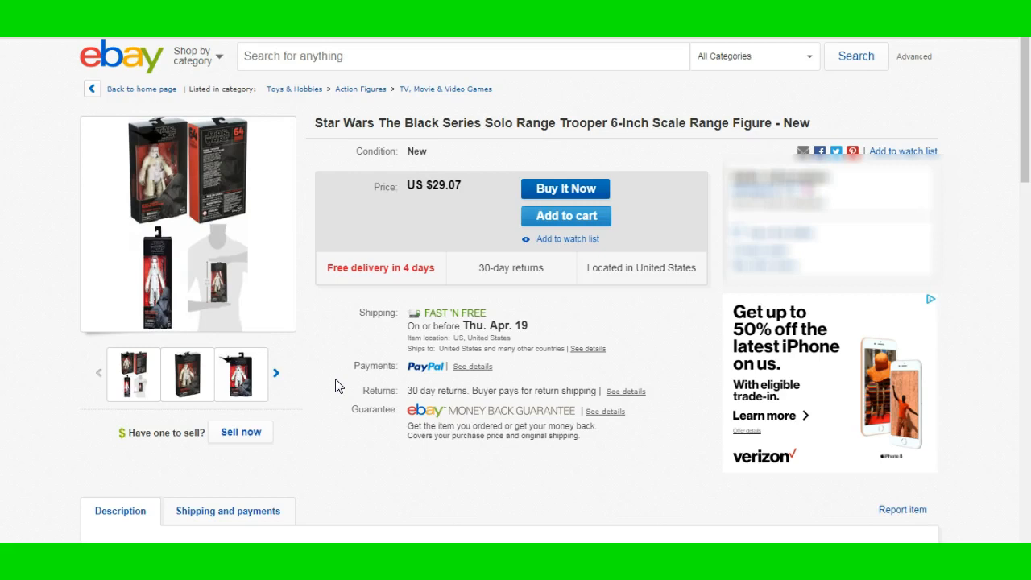
mouse_move(202, 206)
- Switch back to easync and examine the store's Collages settings, including the enable option and the selectable collage layouts
click(369, 558)
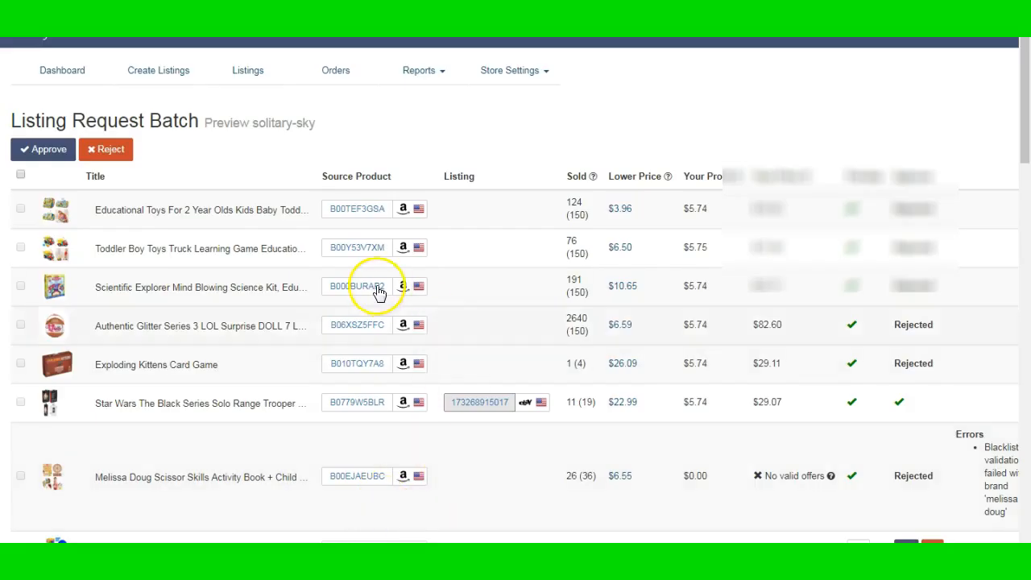
click(544, 74)
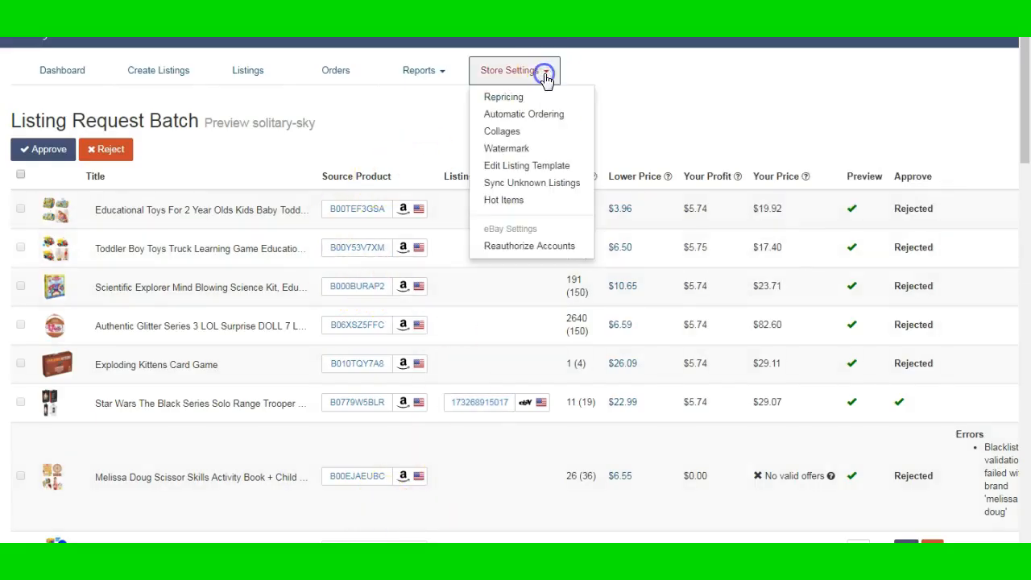
click(502, 134)
scroll(499, 141, down, 1)
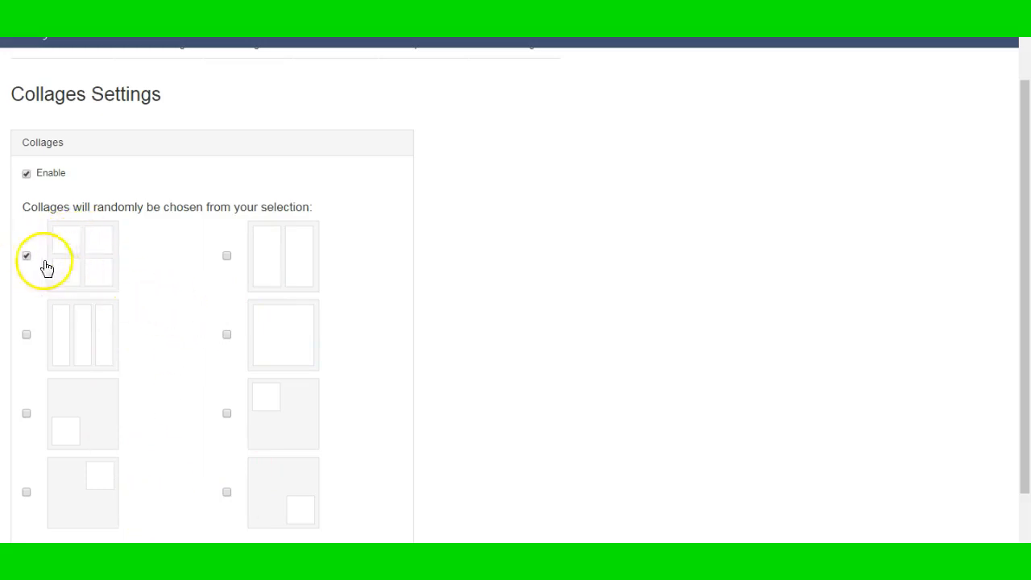
scroll(70, 292, down, 2)
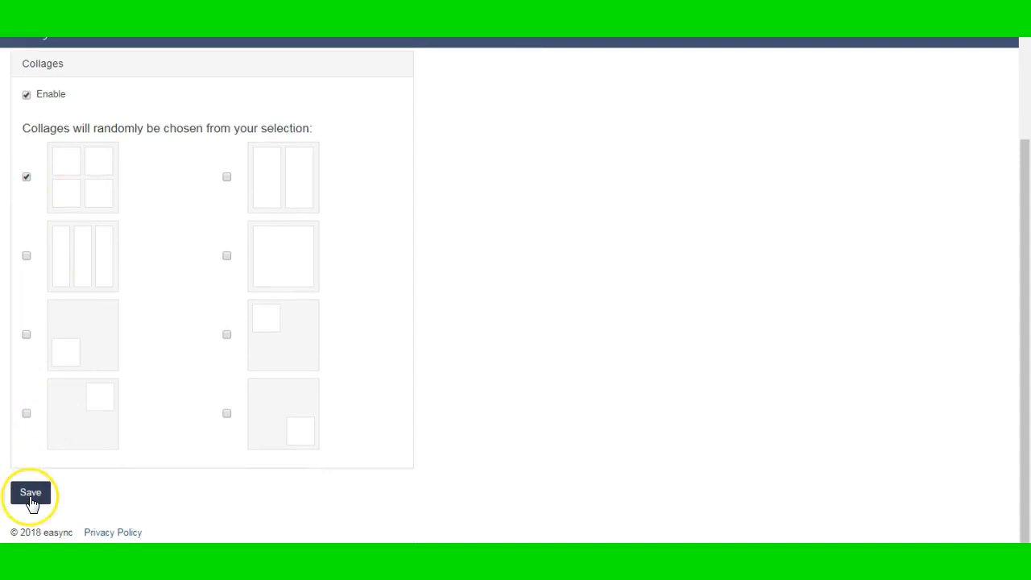
scroll(185, 363, up, 2)
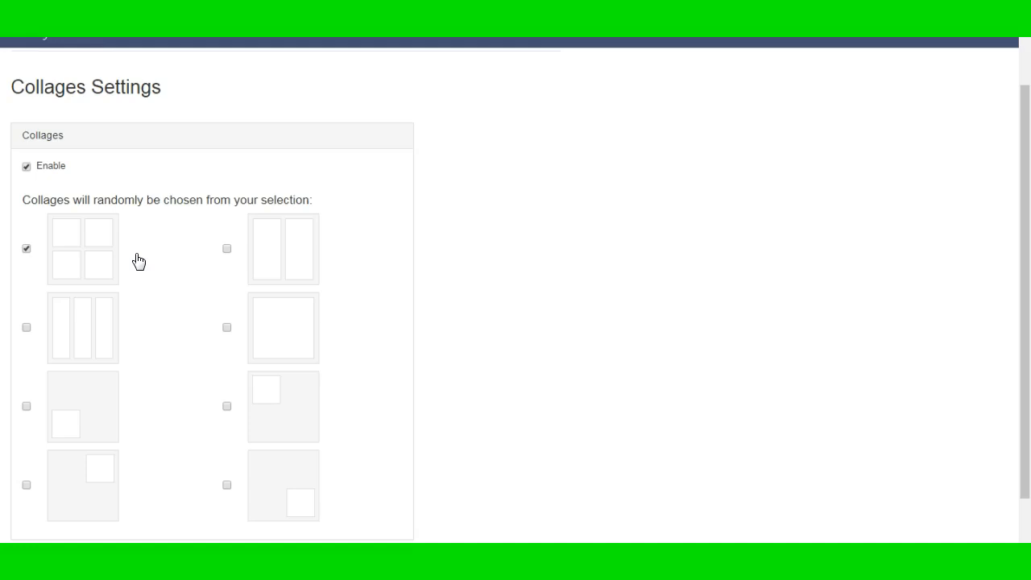
drag(1024, 235, 1024, 216)
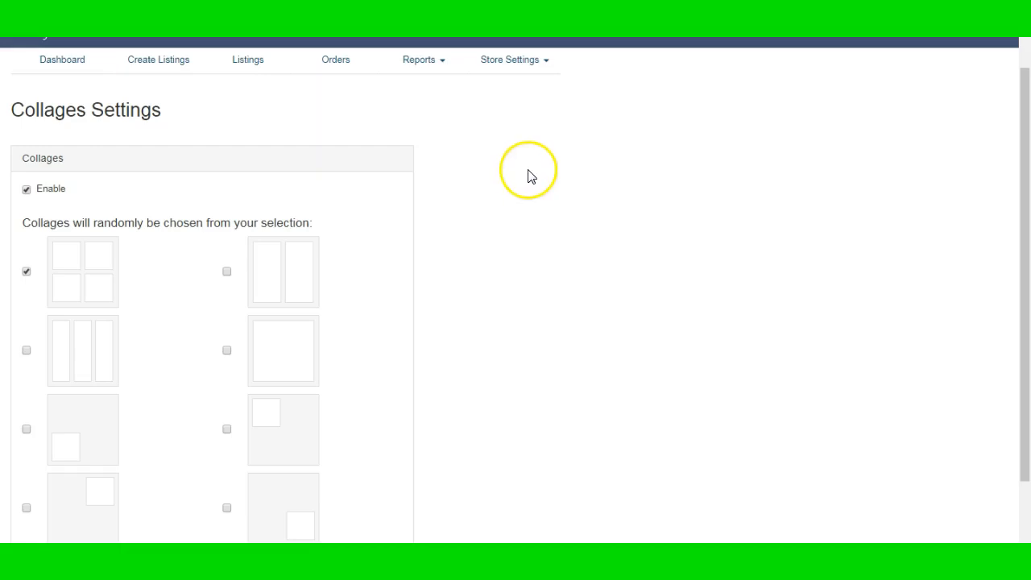
- Open the store's Repricing settings and select amazon.com as the source market
click(542, 63)
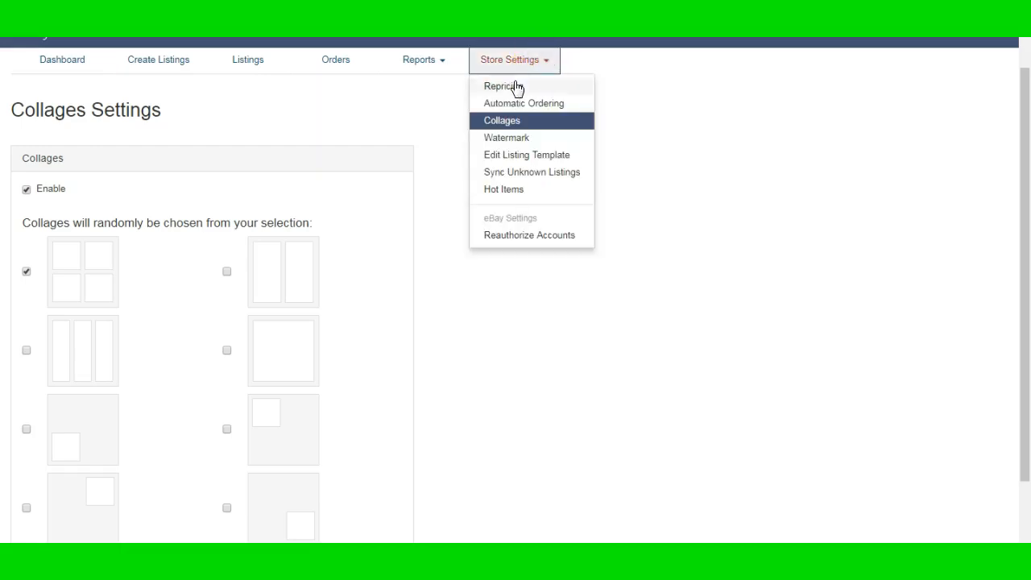
click(516, 87)
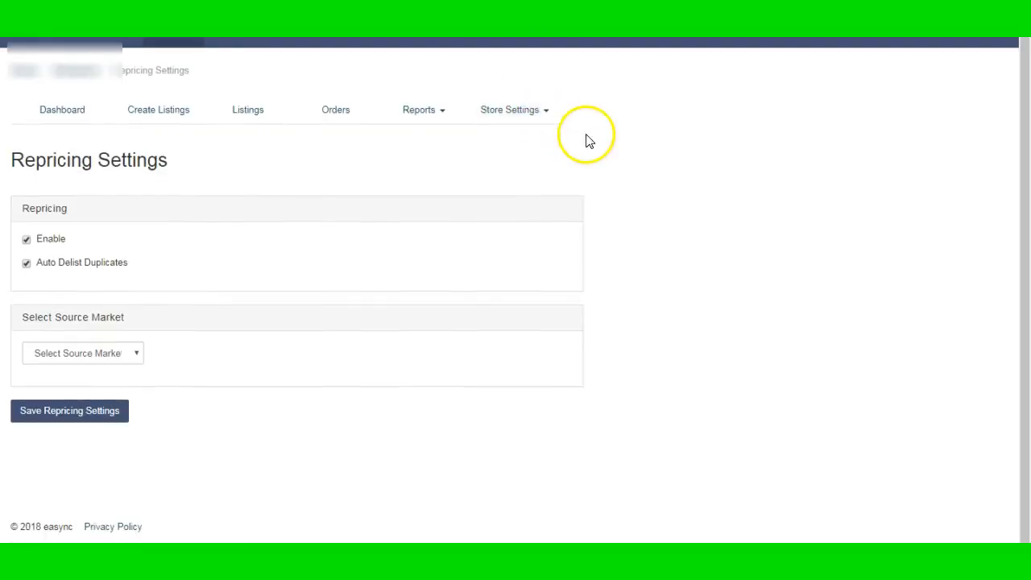
click(1022, 139)
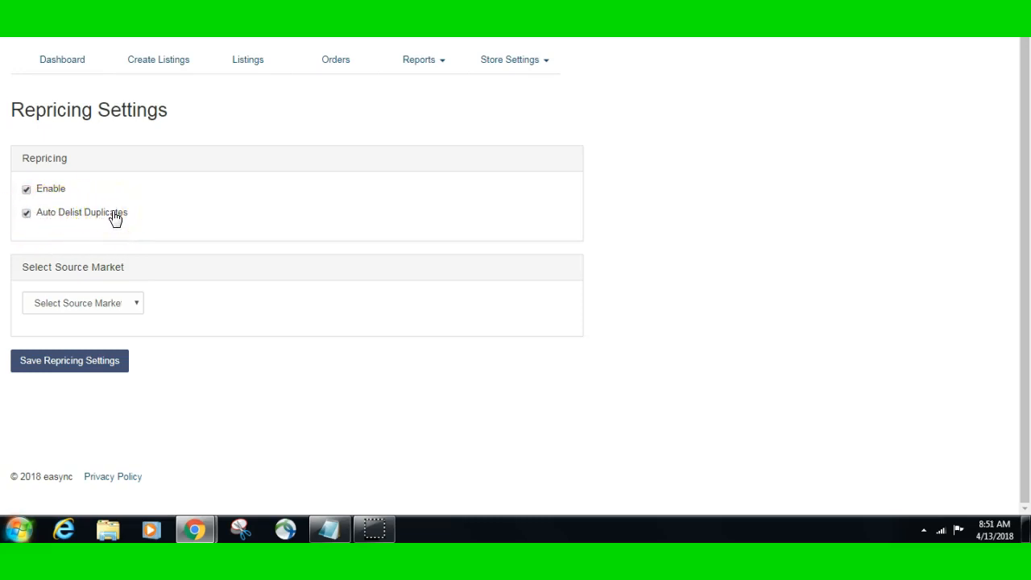
click(123, 311)
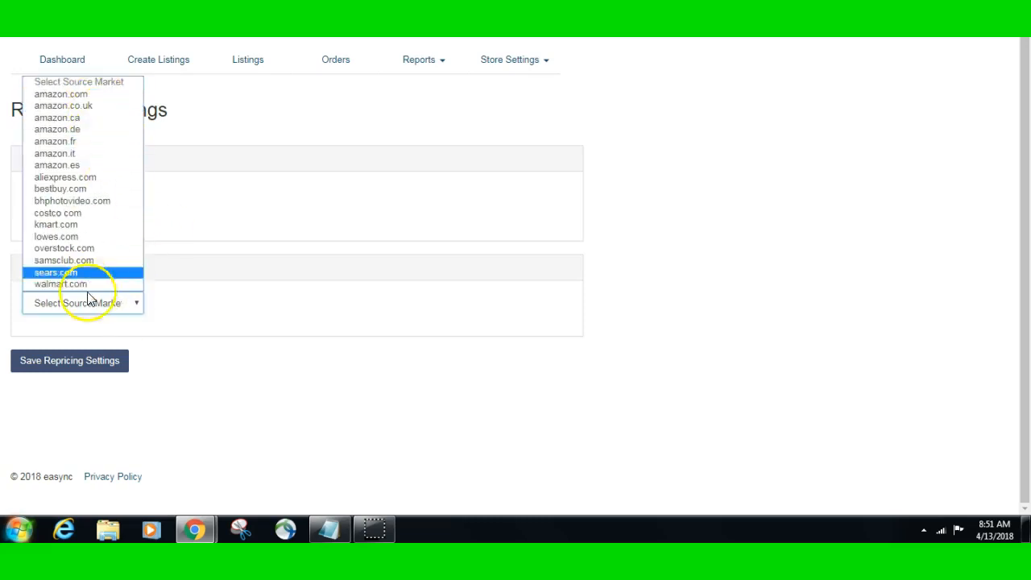
click(90, 94)
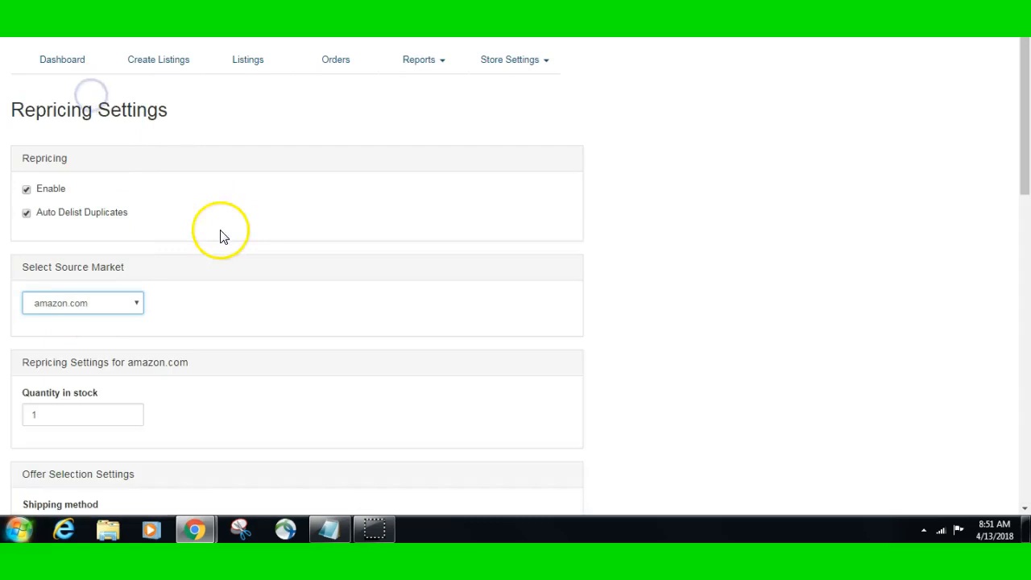
- Examine the amazon.com quantity in stock and the offer selection settings, including shipping method, maximum handling days and allowed offers
scroll(270, 322, down, 1)
scroll(270, 325, down, 1)
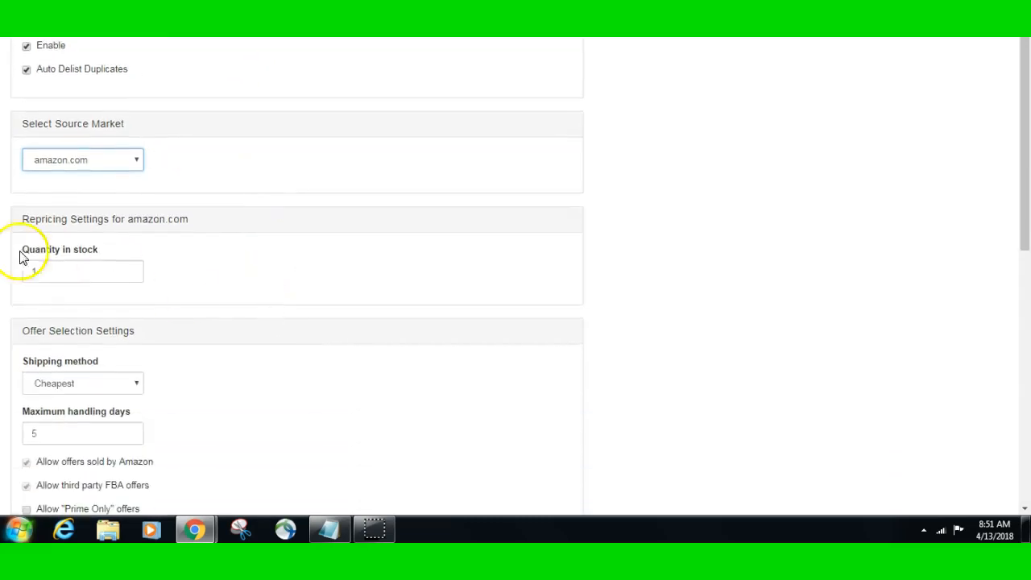
drag(22, 249, 110, 253)
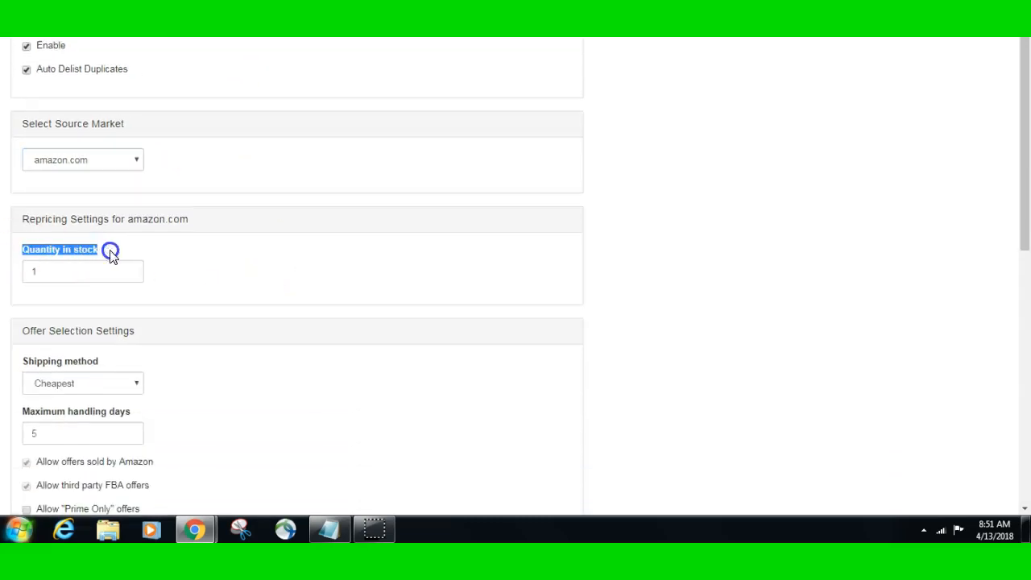
click(185, 272)
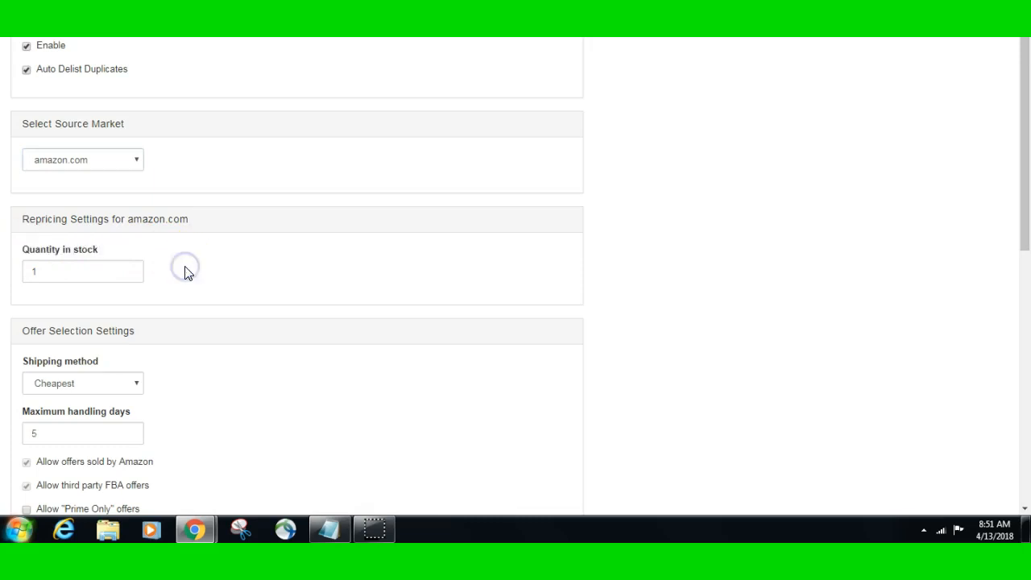
click(60, 268)
click(87, 274)
click(212, 297)
scroll(212, 299, down, 2)
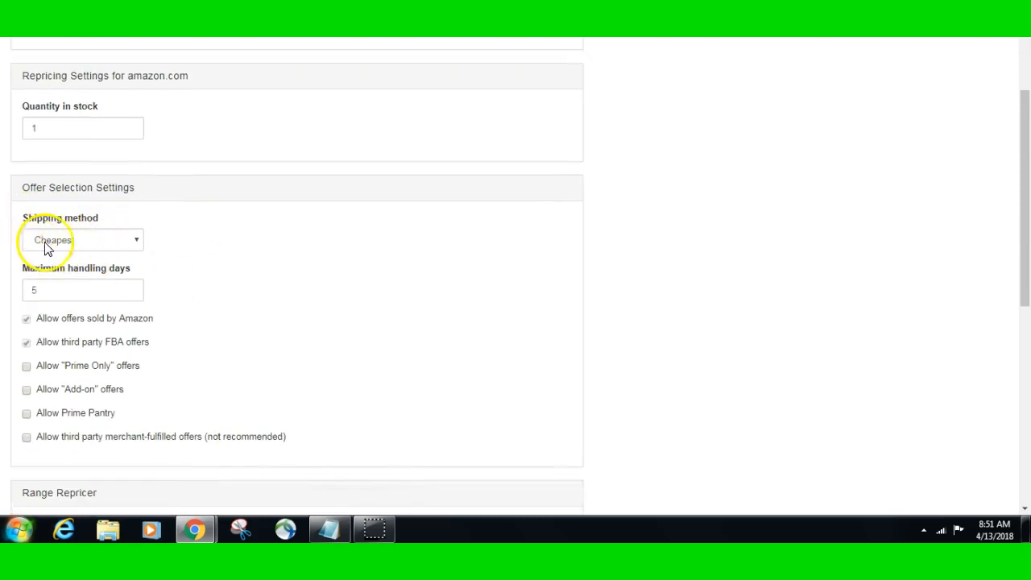
click(62, 292)
scroll(217, 321, down, 1)
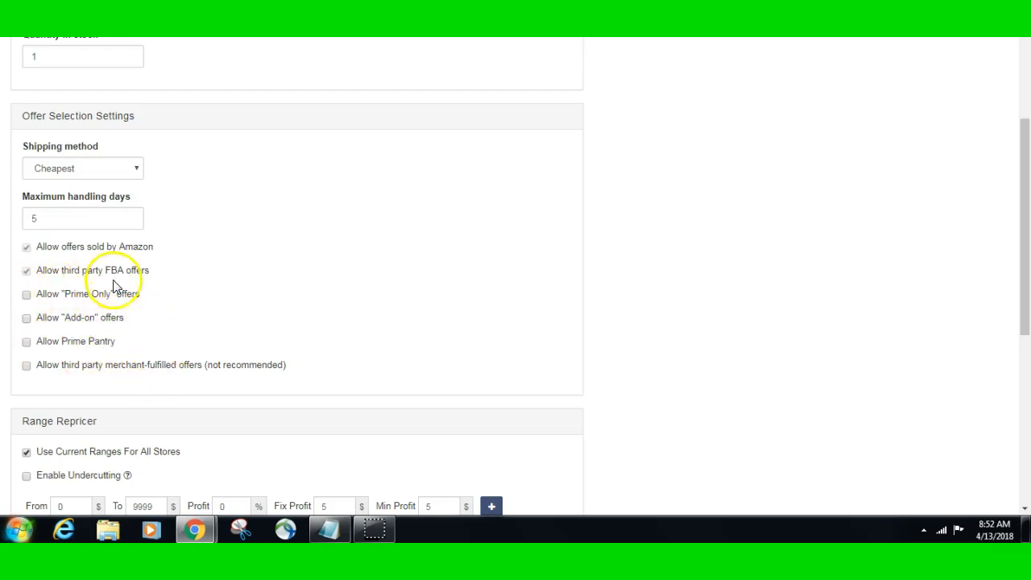
- Examine the Range Repricer's price range, percentage profit, fix profit and min profit values
scroll(223, 307, down, 2)
scroll(224, 307, down, 1)
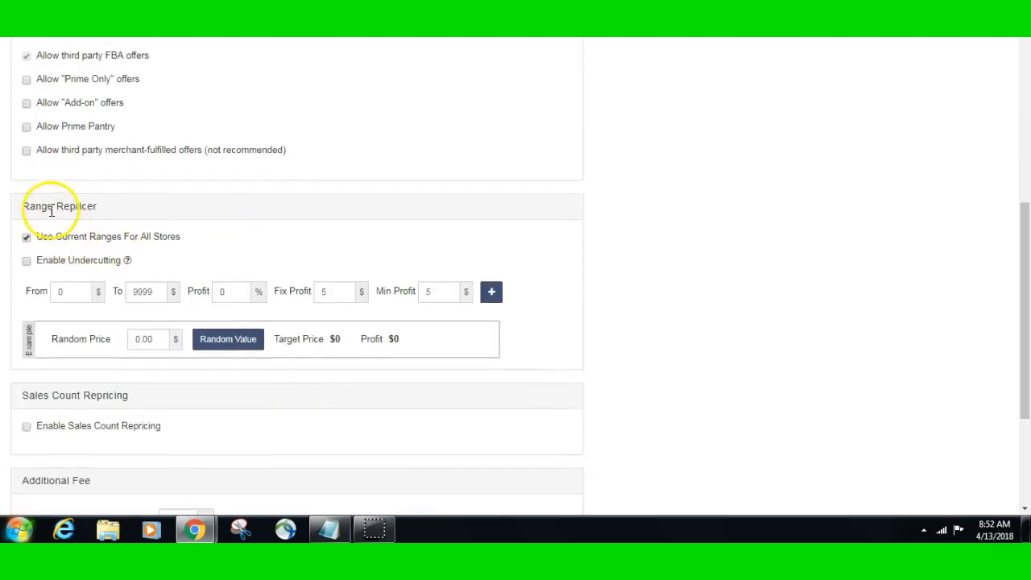
scroll(222, 217, down, 1)
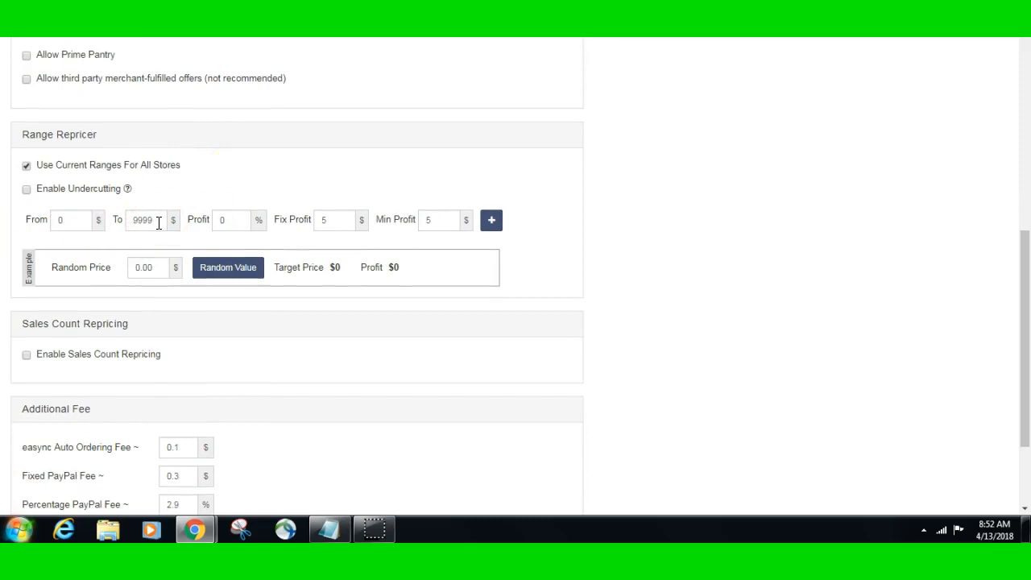
click(240, 223)
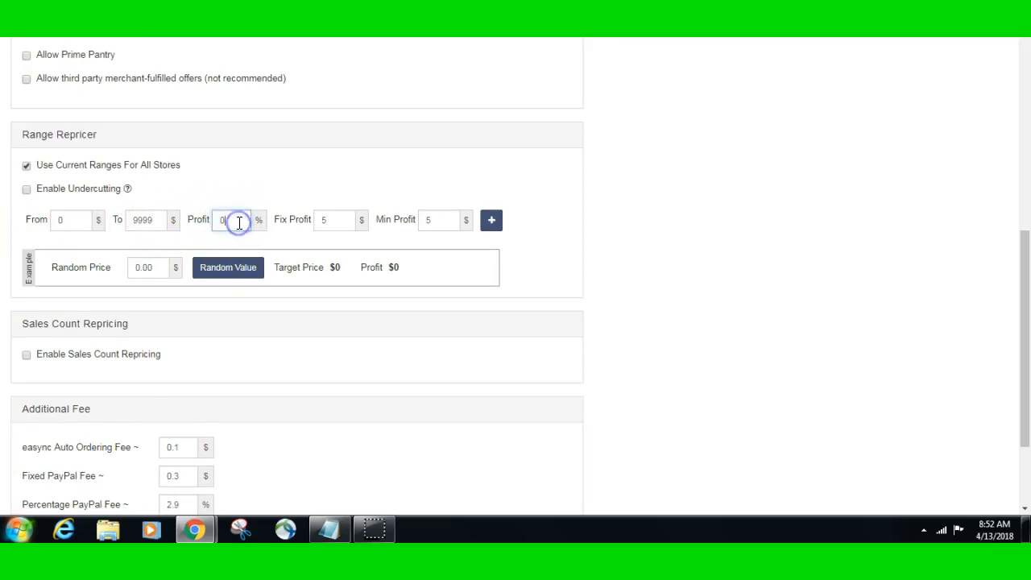
click(261, 221)
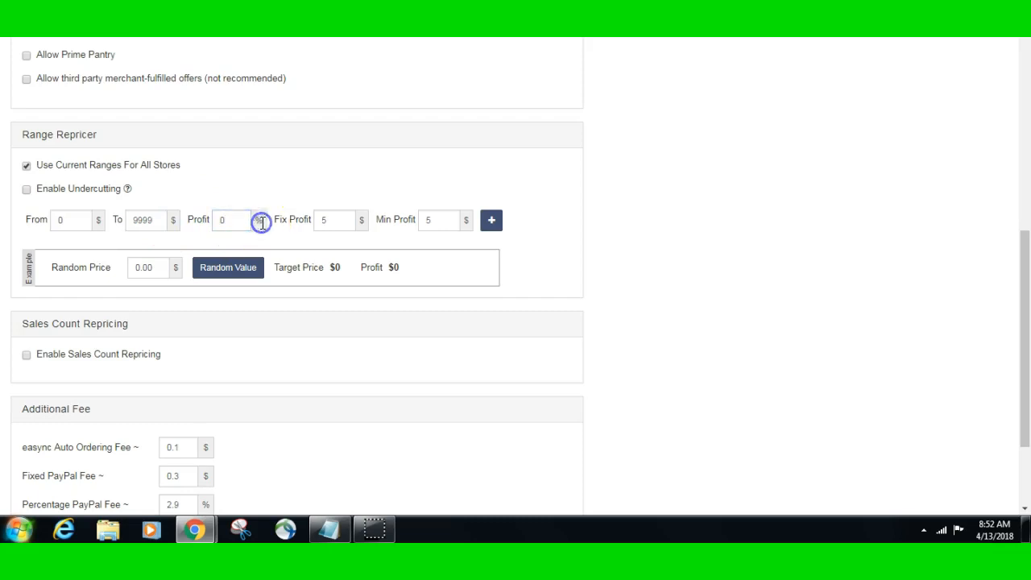
double_click(224, 221)
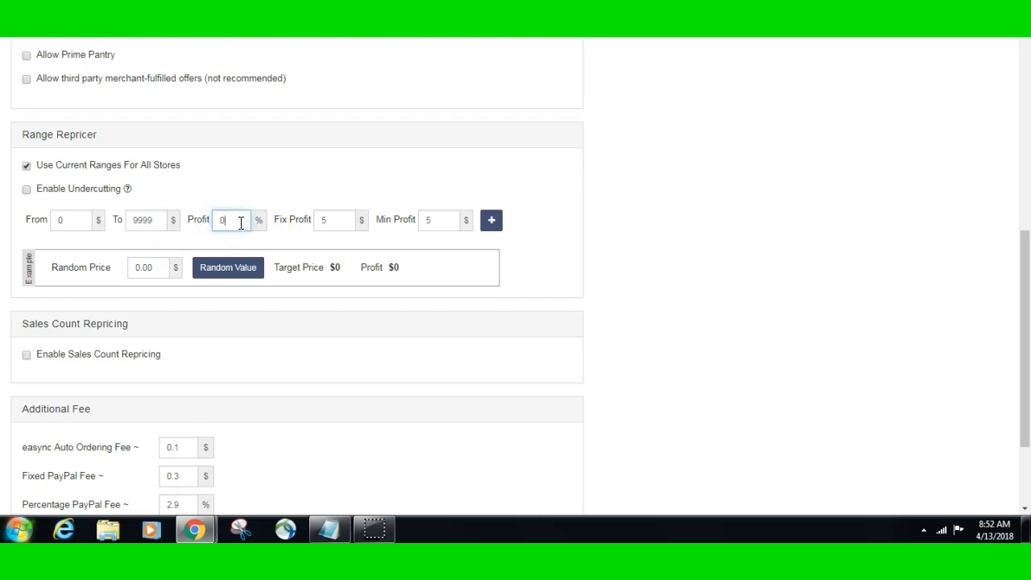
click(223, 223)
click(250, 223)
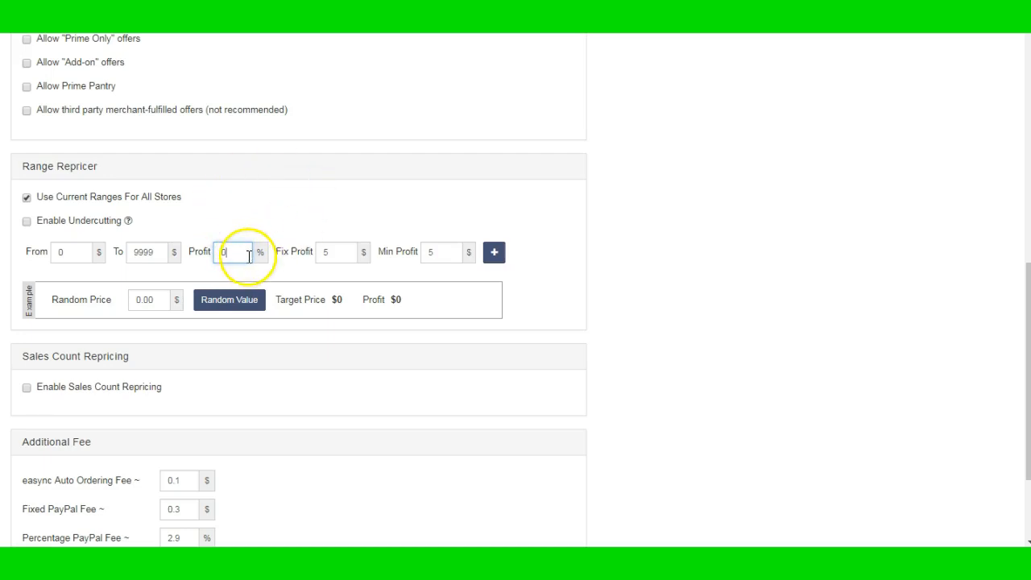
click(281, 255)
click(337, 252)
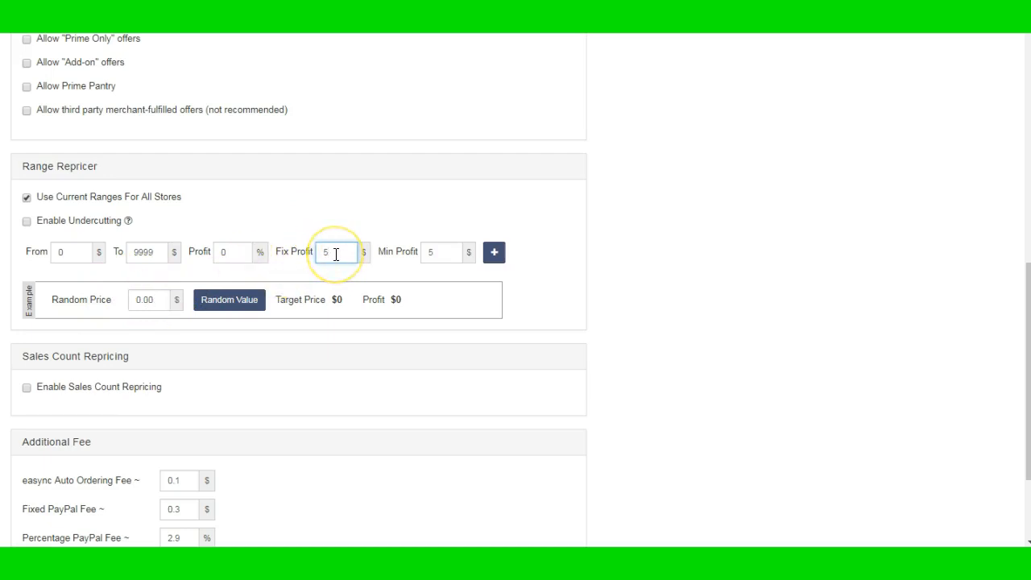
click(430, 253)
double_click(442, 260)
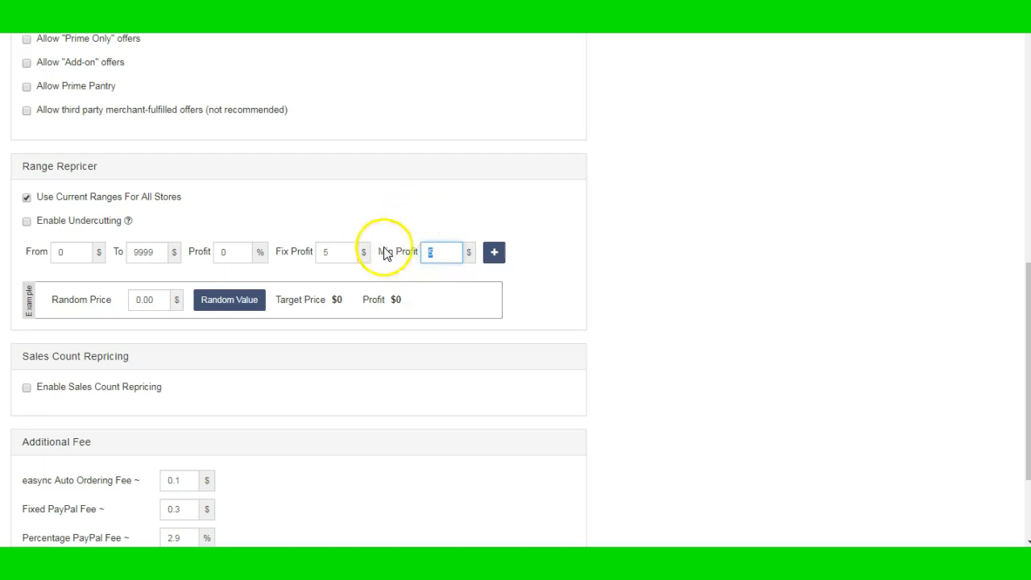
click(443, 256)
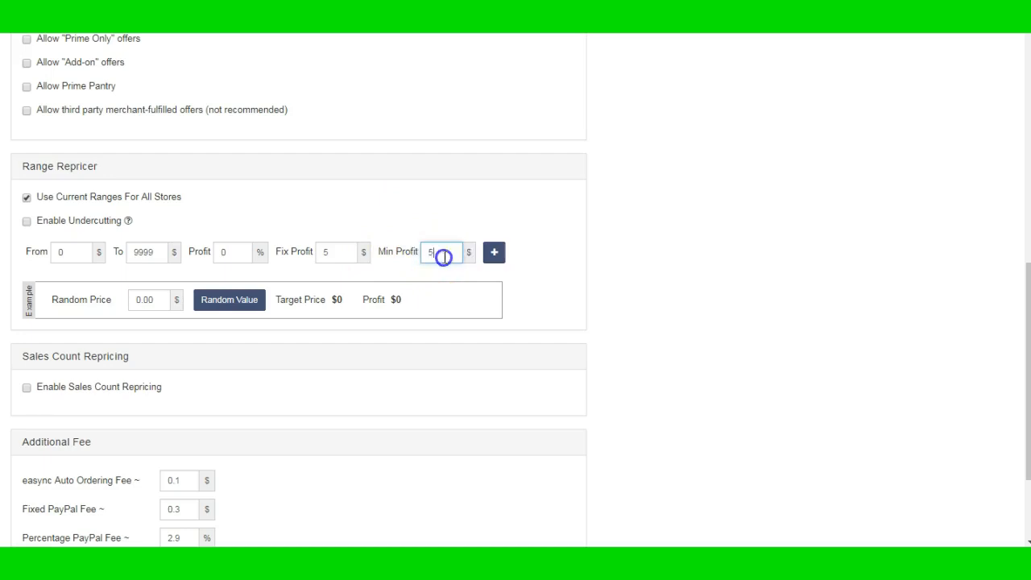
click(338, 254)
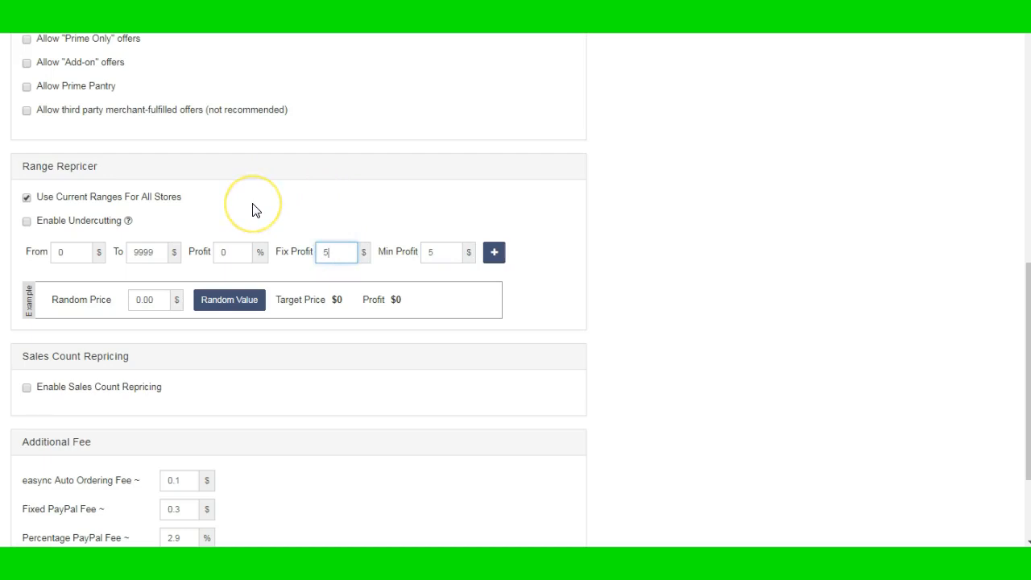
click(435, 253)
click(400, 214)
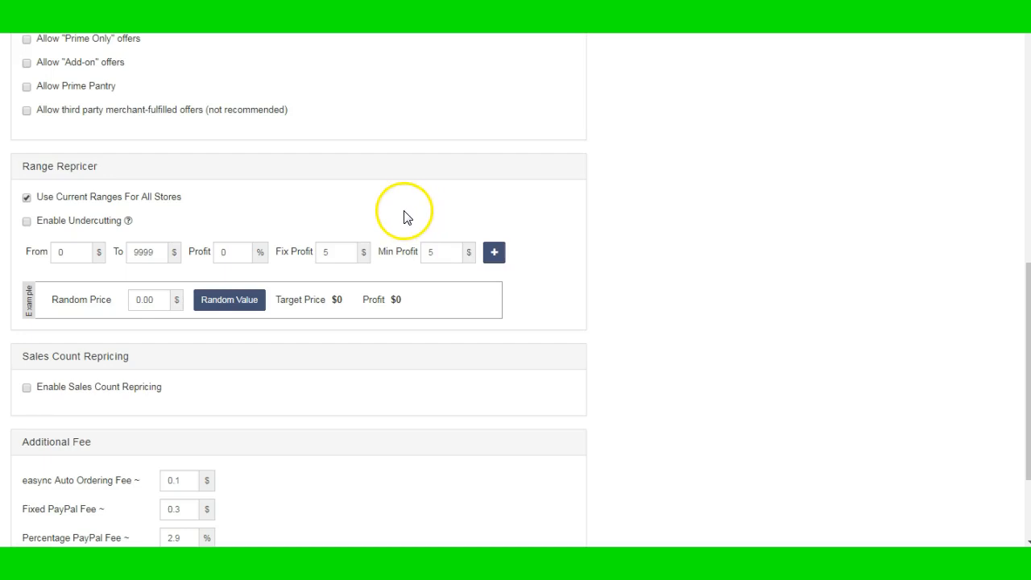
- Enter an example price of 100, generate a random example value, and check the calculated target price and profit
drag(159, 299, 134, 298)
text(100)
click(227, 301)
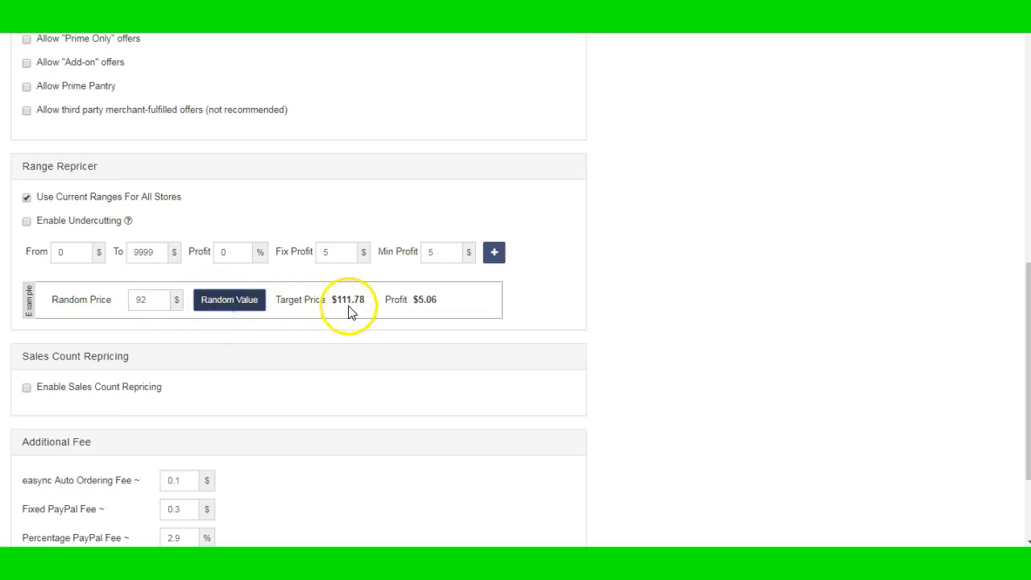
drag(392, 300, 448, 312)
click(449, 312)
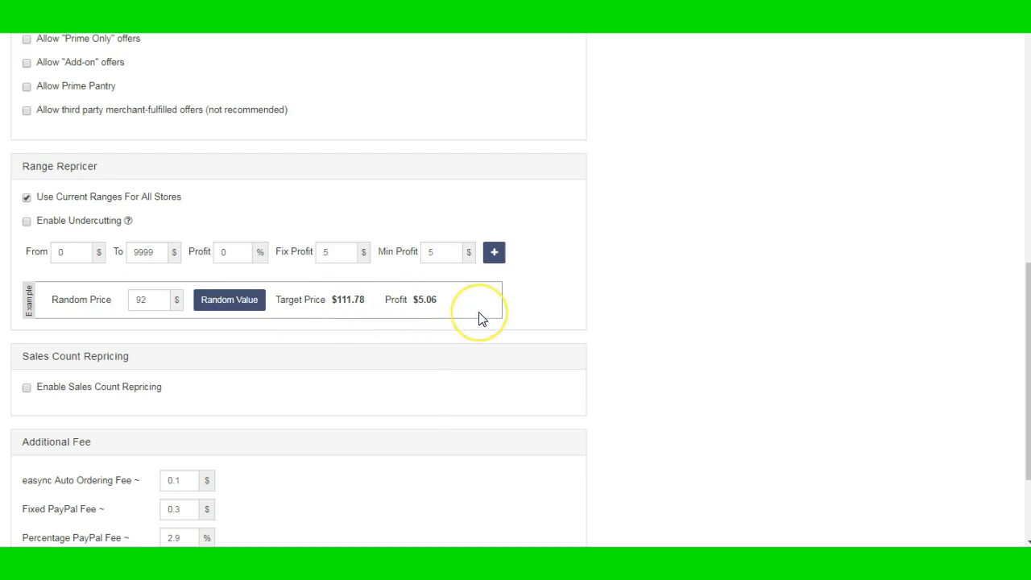
- Review the sales count repricing and additional fee sections, and save the amazon.com repricing settings
scroll(480, 314, down, 1)
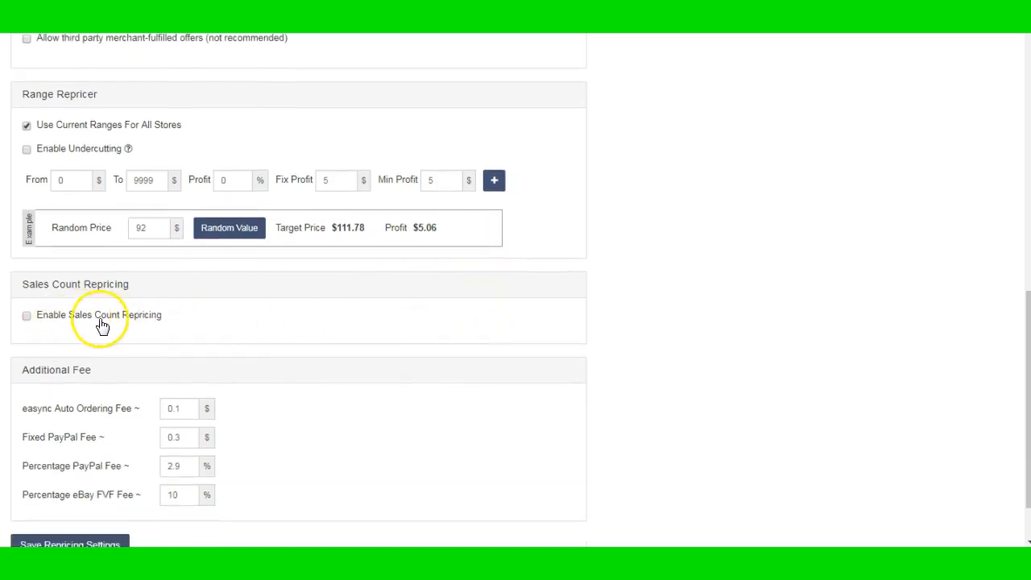
scroll(205, 343, down, 1)
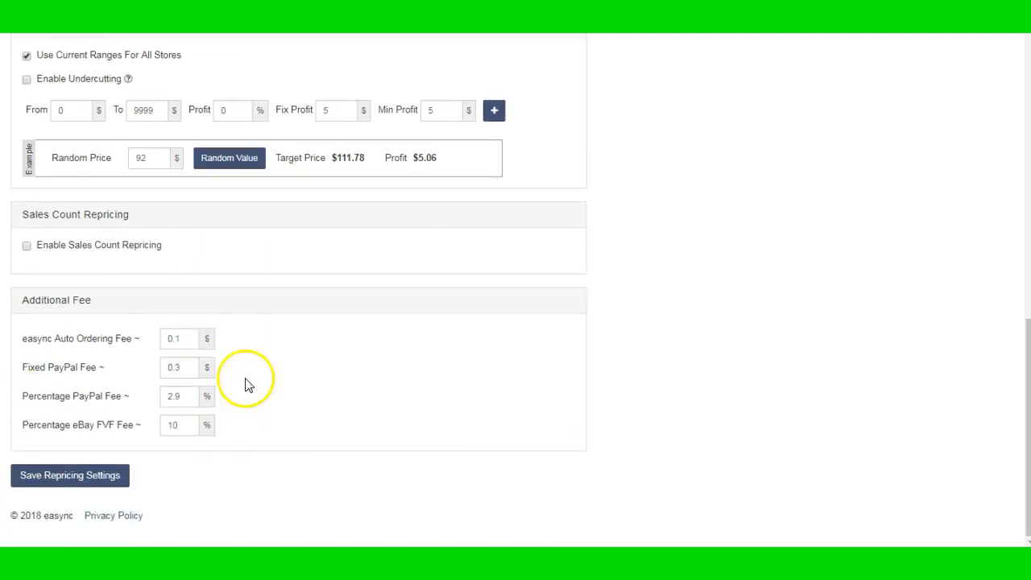
click(95, 481)
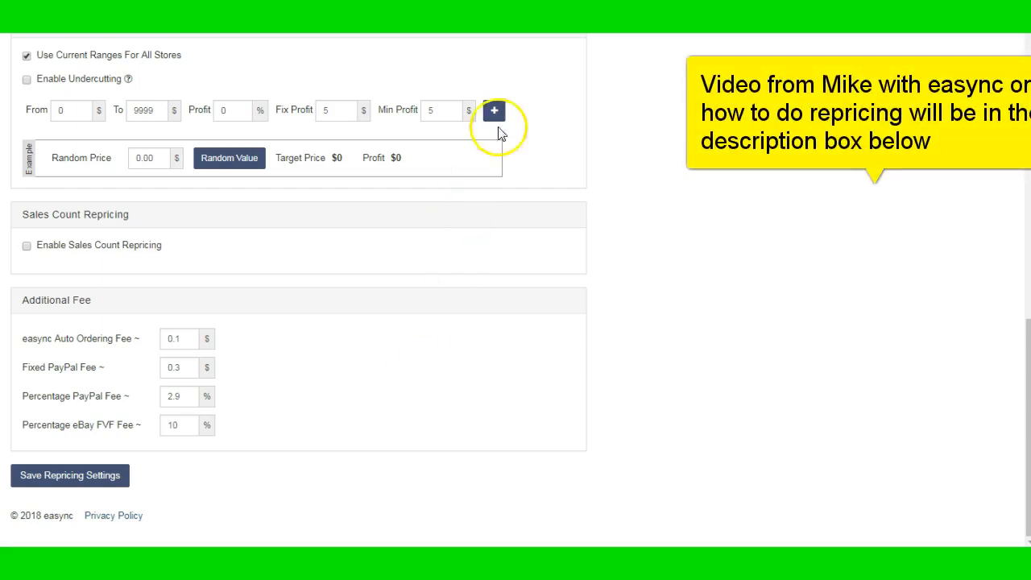
- Examine the "Use Current Ranges For All Stores" option in the Range Repricer settings
scroll(506, 139, up, 3)
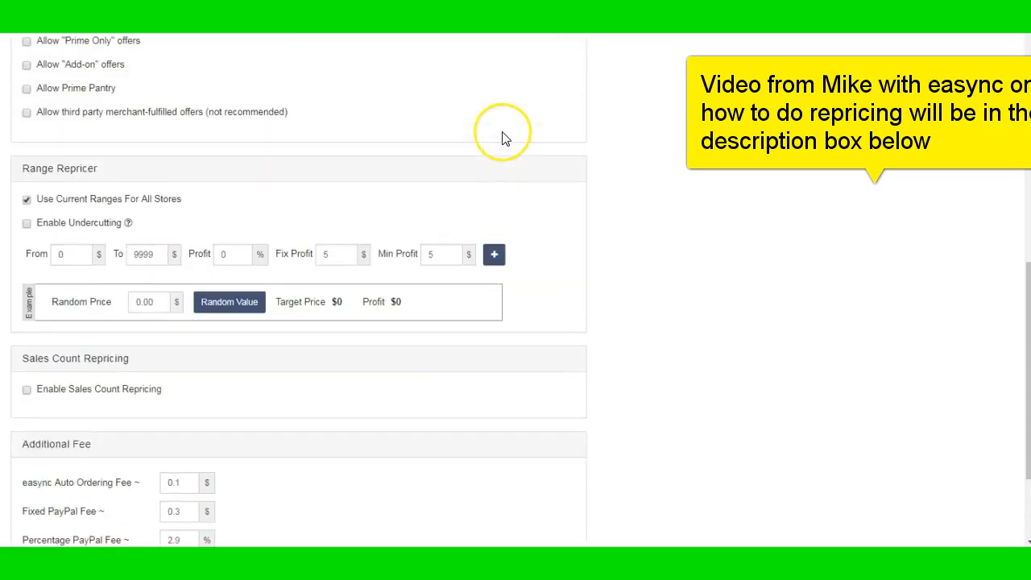
scroll(504, 139, up, 1)
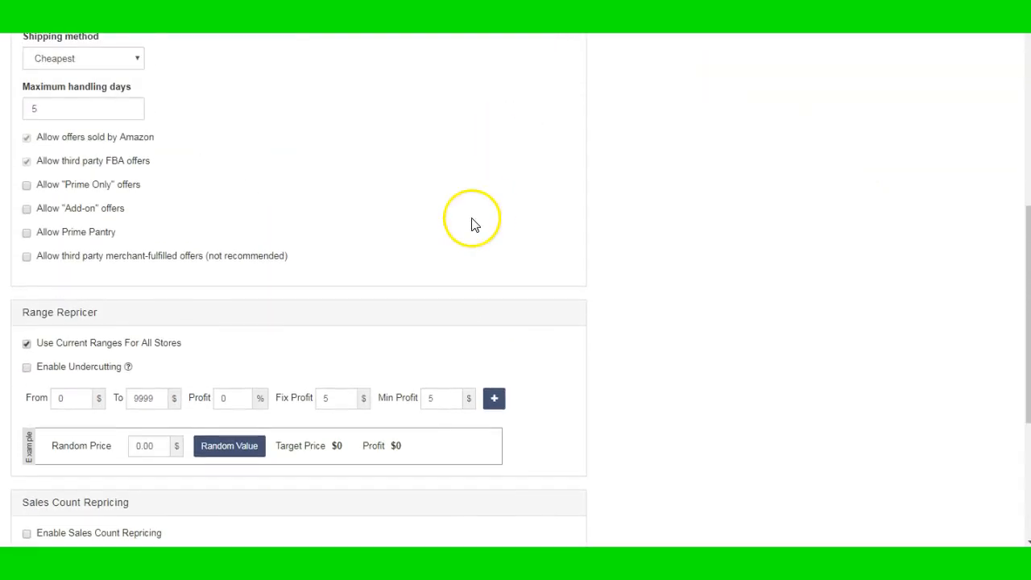
drag(201, 348, 39, 340)
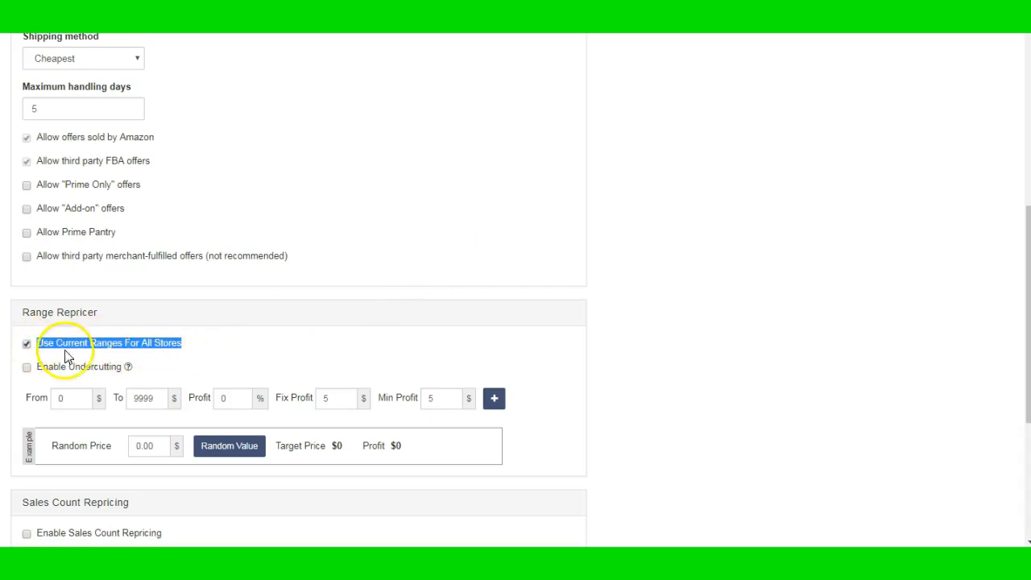
click(240, 354)
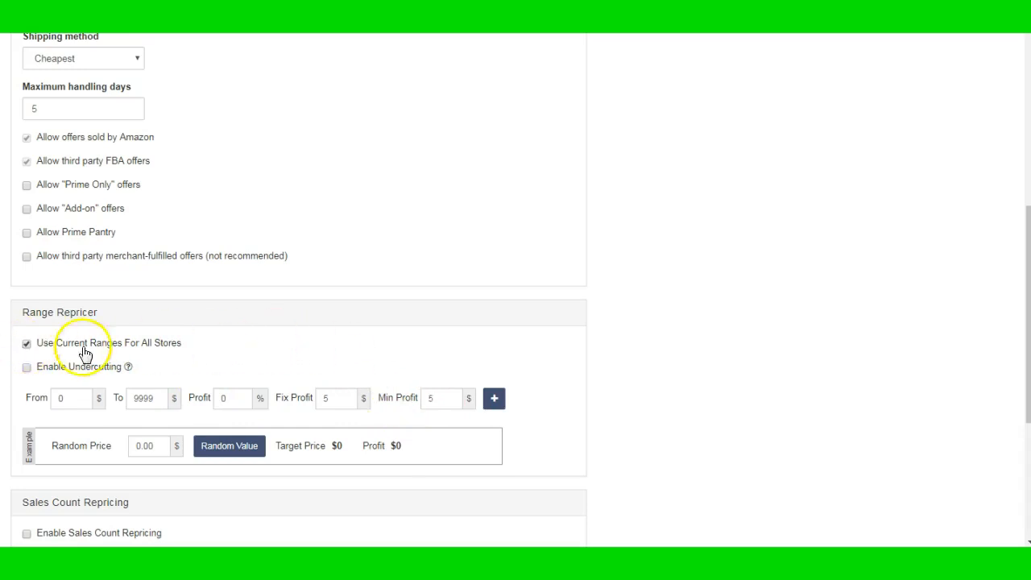
- Check which source markets are available for repricing, keep amazon.com selected, and review its range repricer and additional fee sections
scroll(373, 371, up, 4)
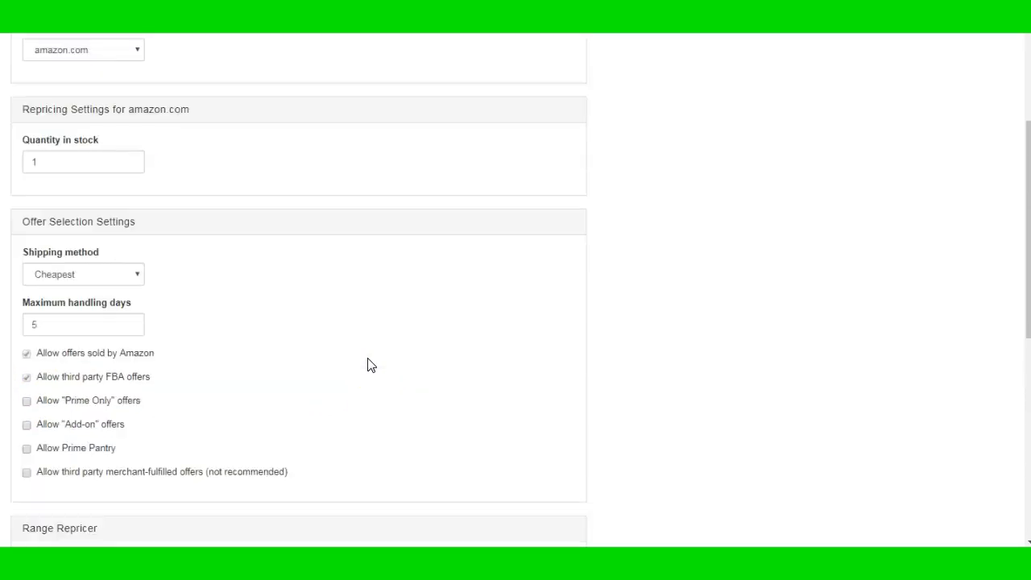
click(134, 121)
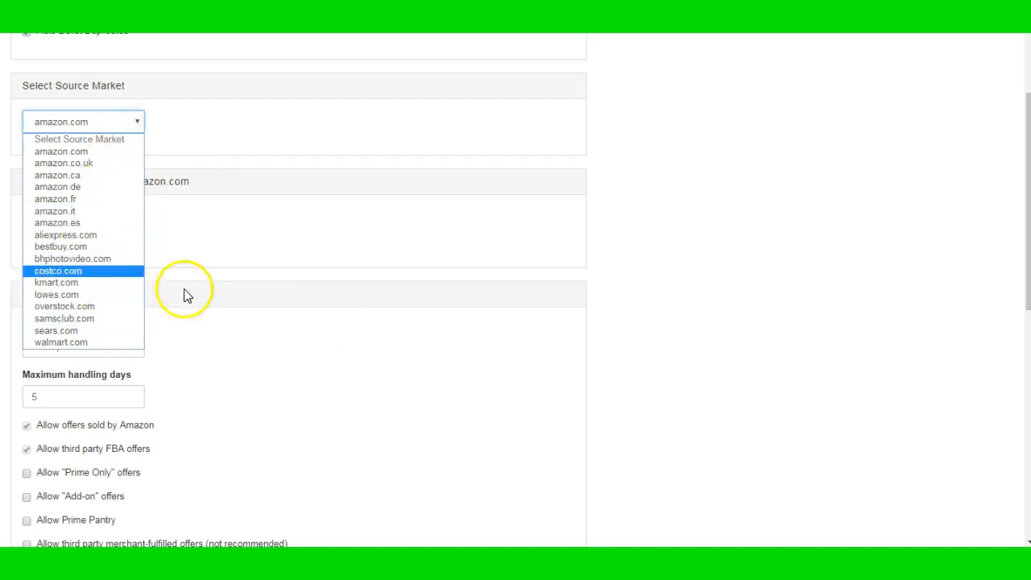
click(328, 344)
scroll(379, 392, down, 6)
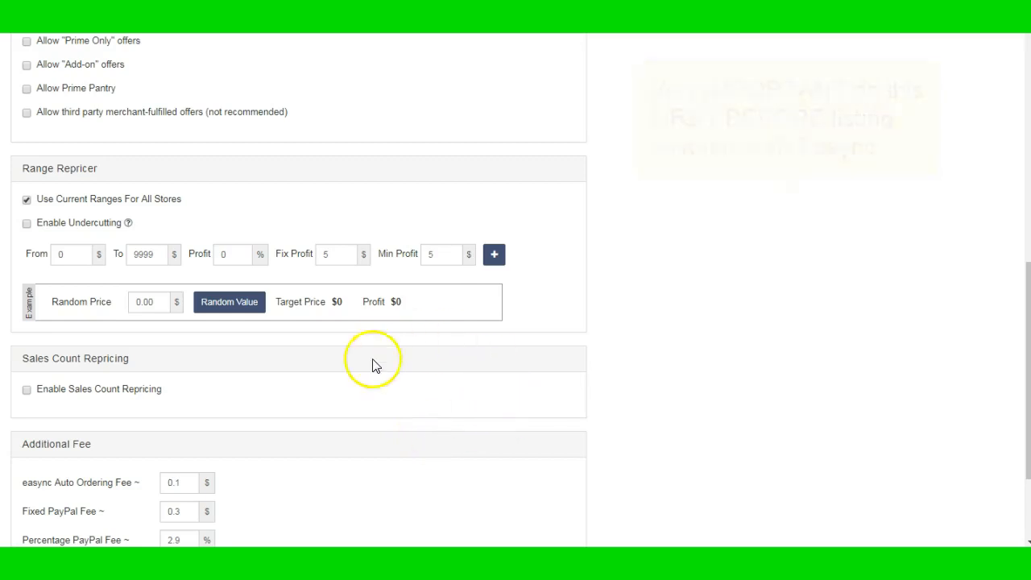
scroll(417, 384, down, 3)
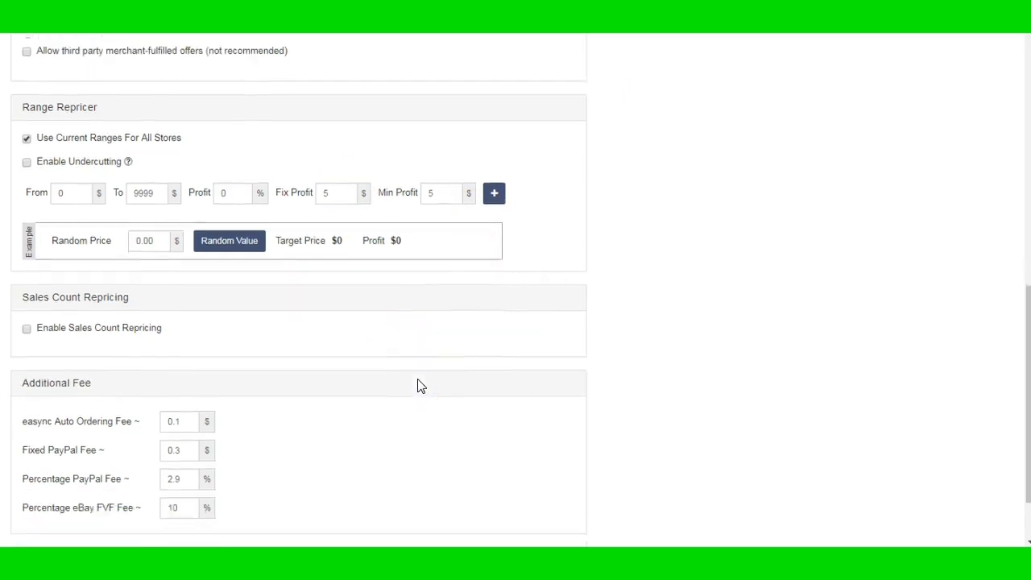